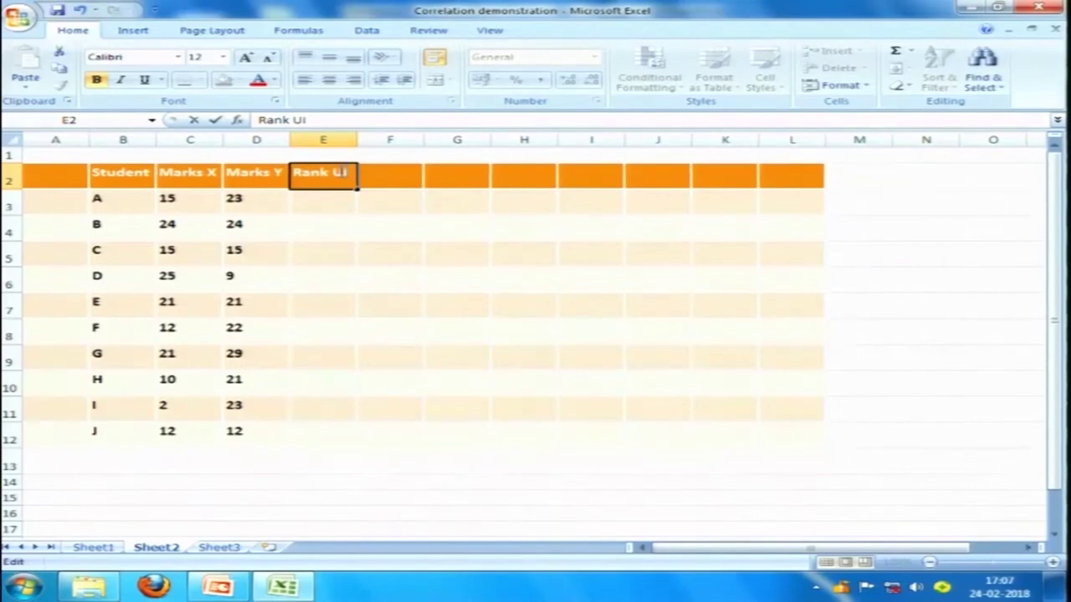
- Set the header in E2 to "Rank, Ui" and enter the header "Rank, Yi" in F2
click(376, 171)
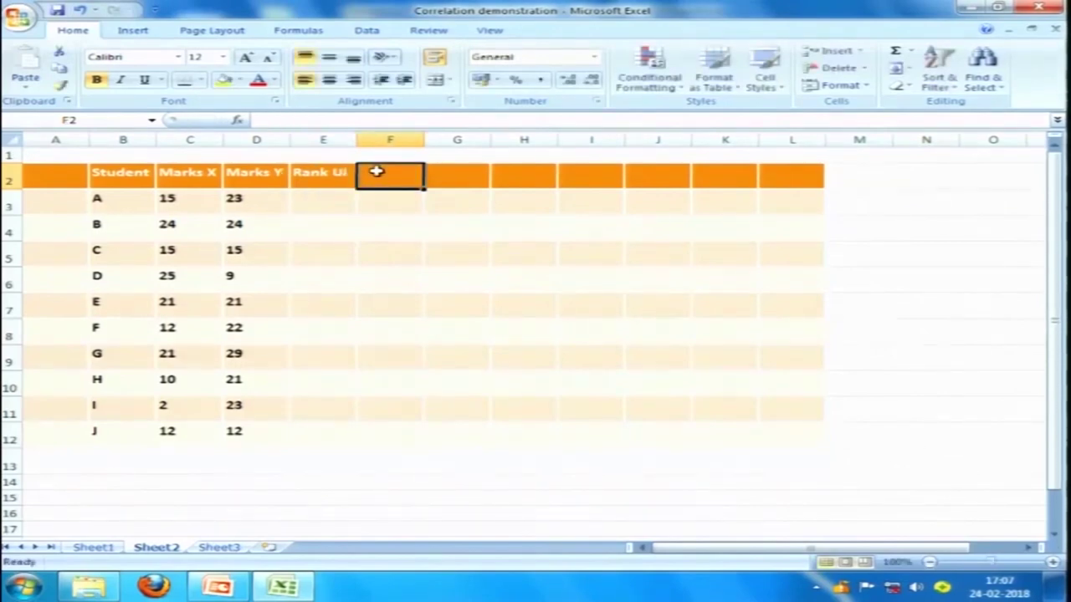
double_click(335, 172)
text(,)
click(378, 175)
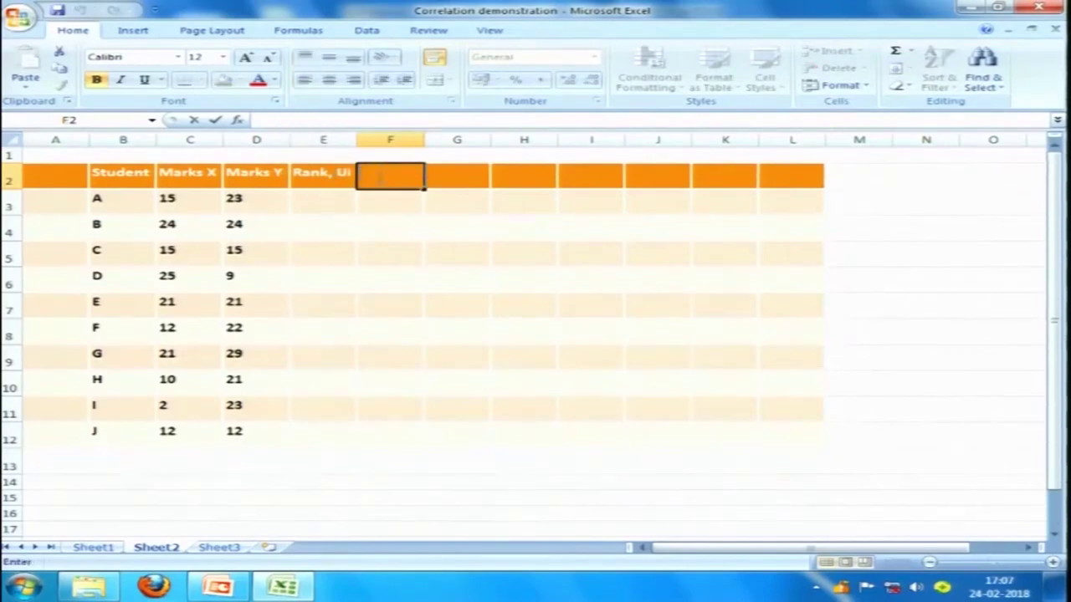
text(Rank, Y)
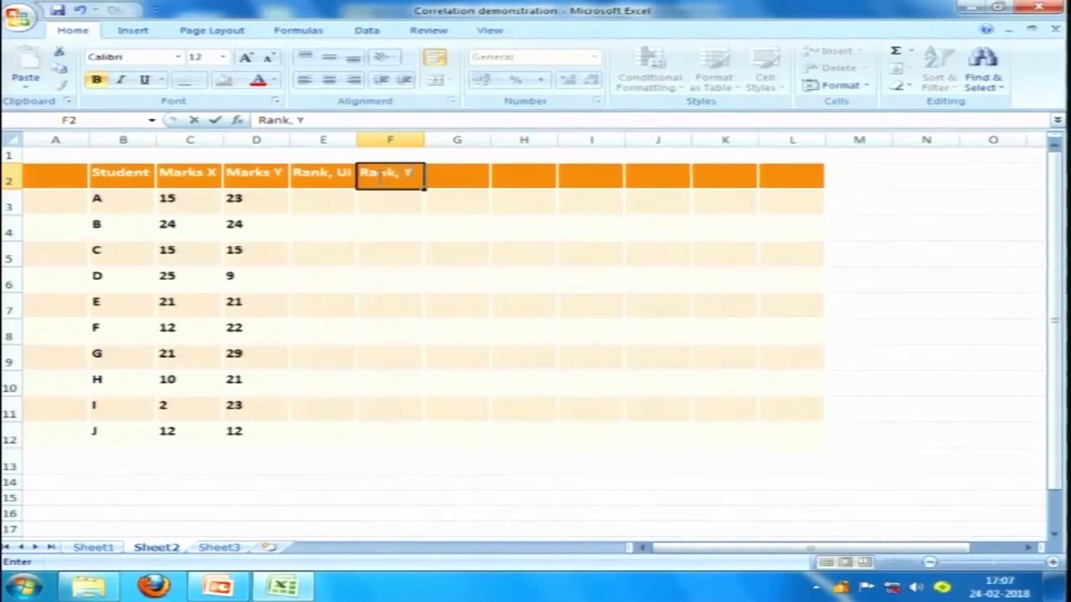
text(i)
- Enter the deviation headers "Ui- Ubar" in G2 and "Vi-Vbar" in H2
click(442, 175)
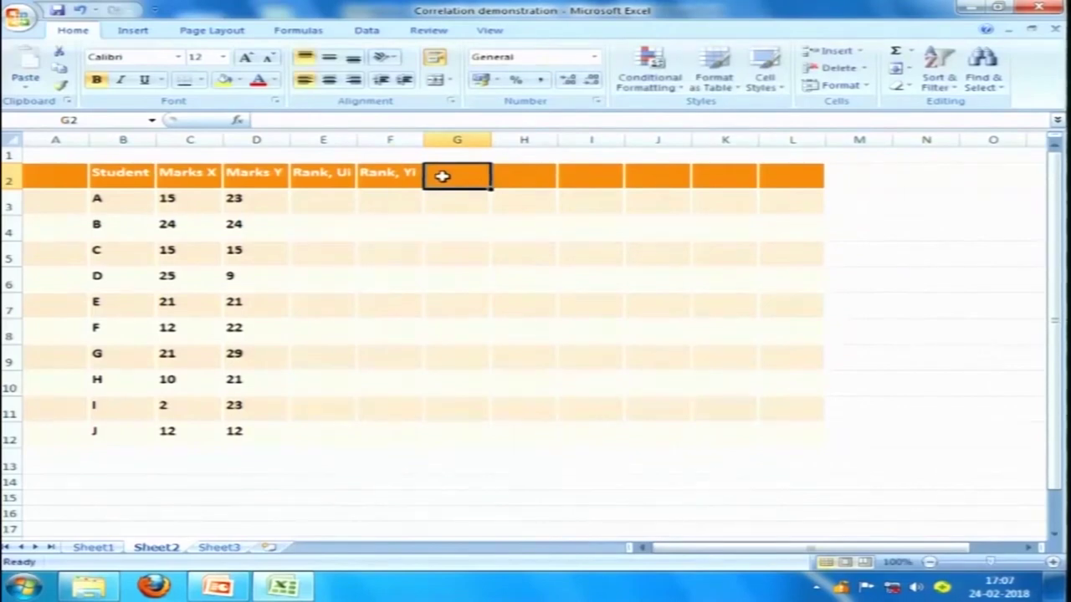
text(Ui-)
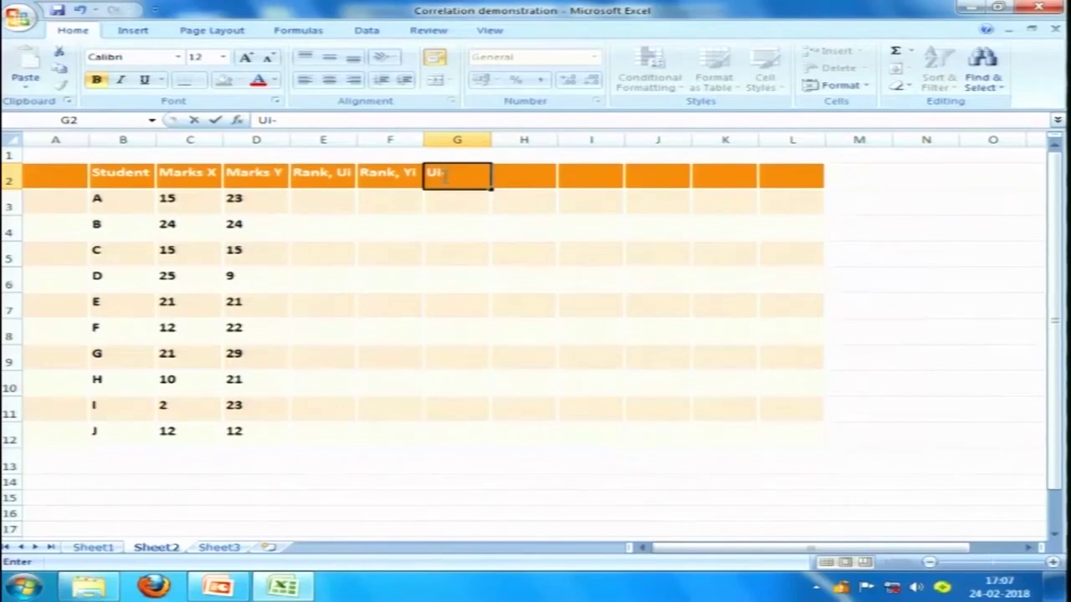
text(Ubar)
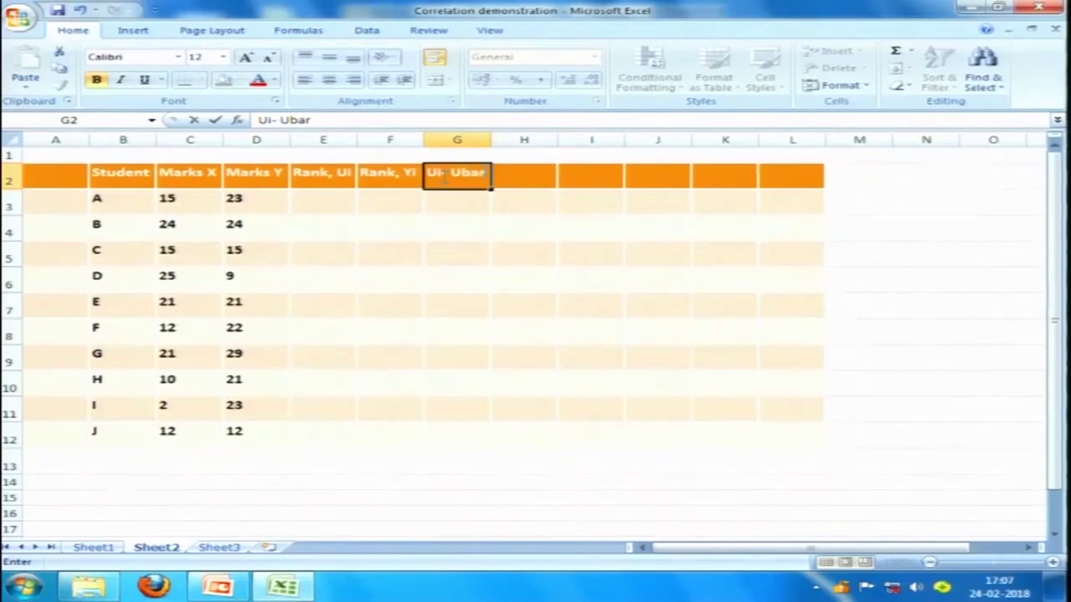
click(511, 179)
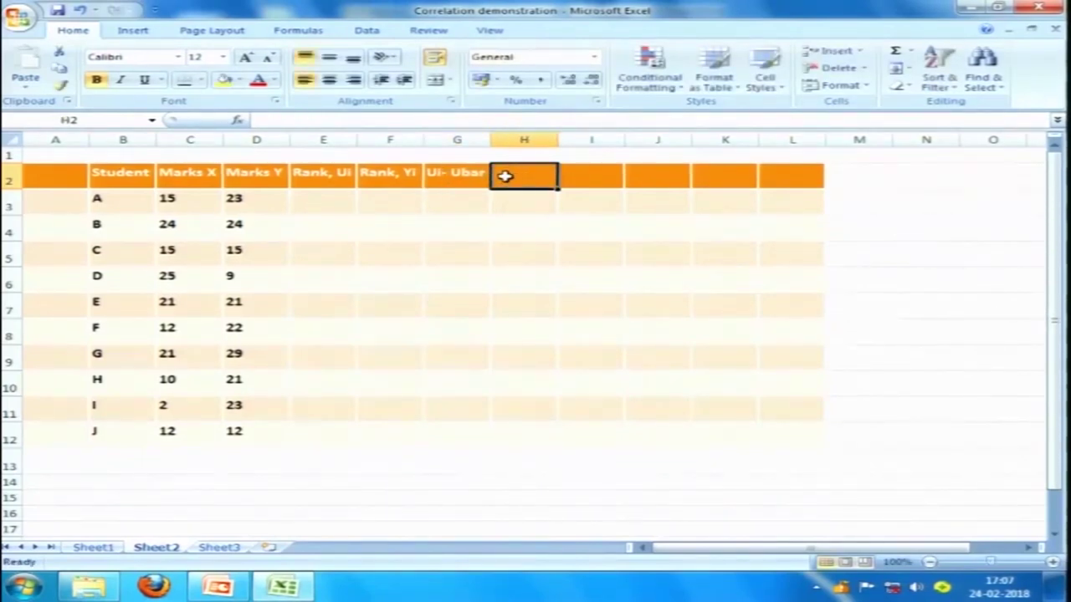
text(Vi-)
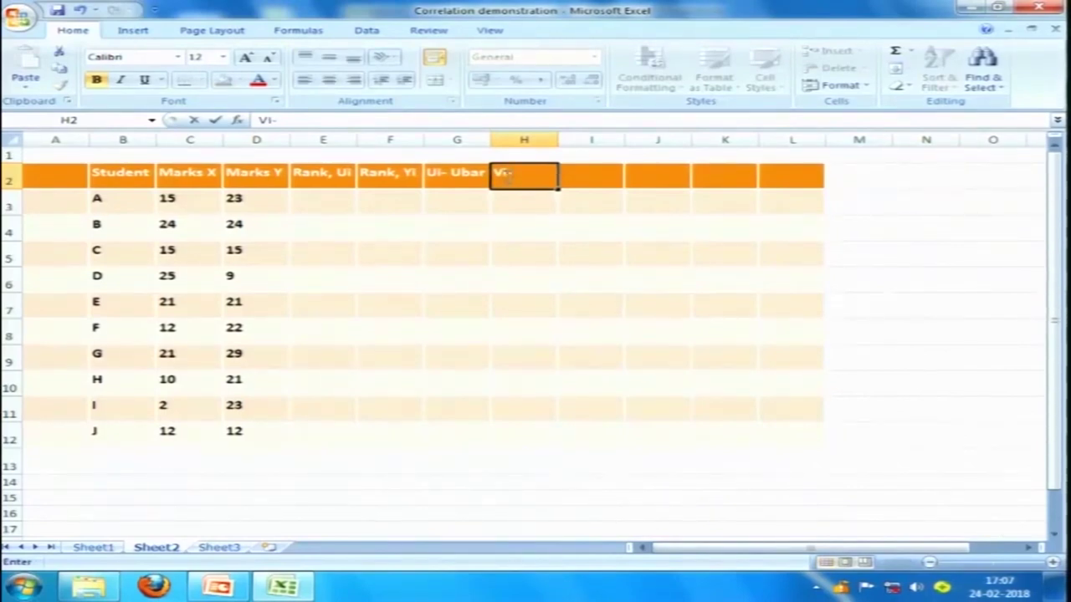
text(Vbar)
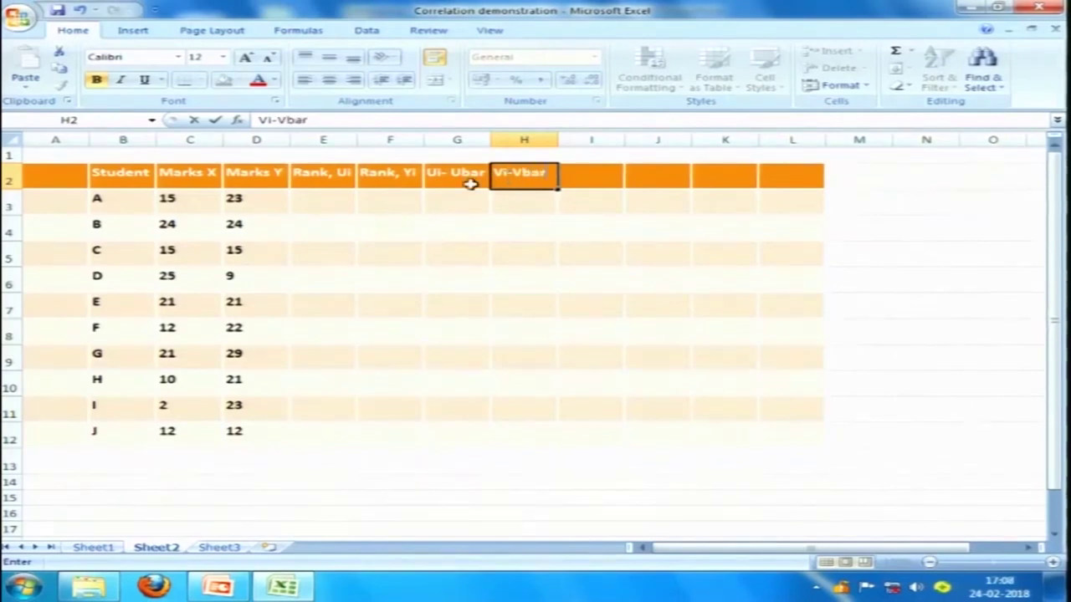
- Enter the header "(Ui-Ubar) squared" in I2 and fit column I's width to it
click(578, 176)
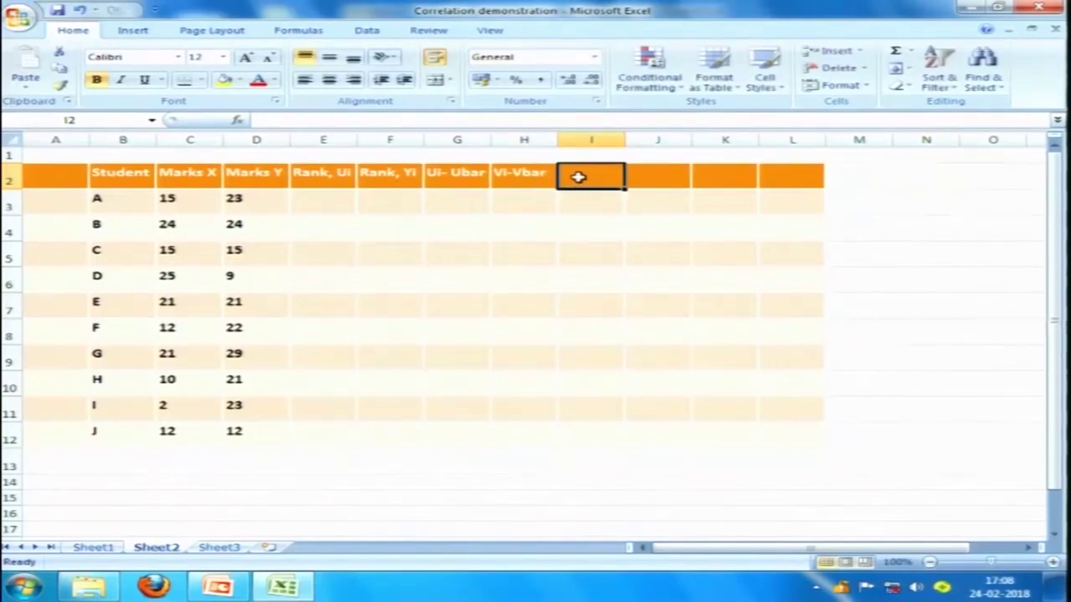
text((Ui-)
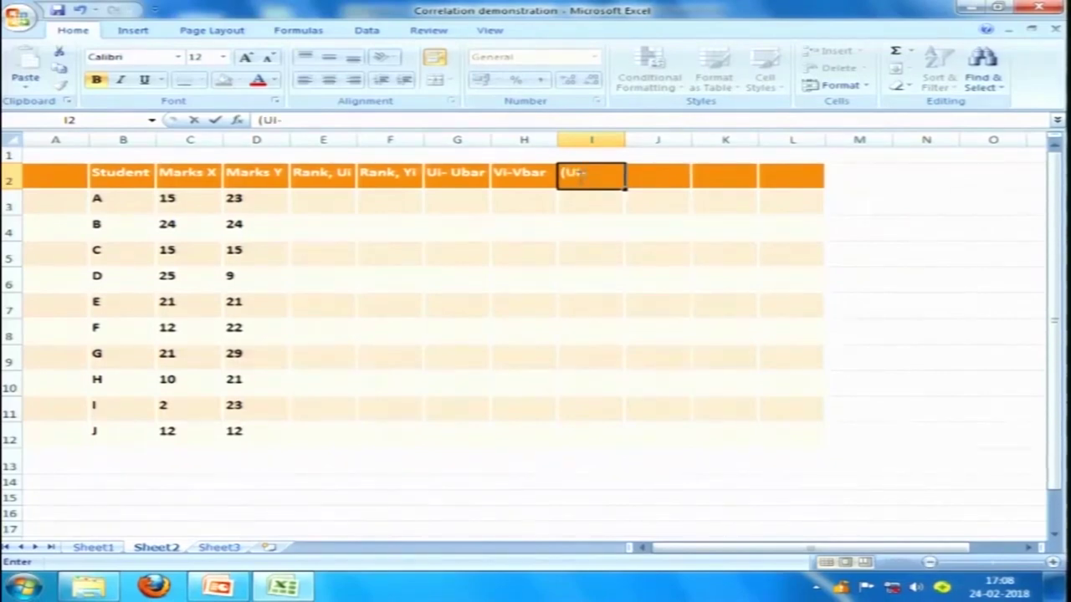
text(Ubar)
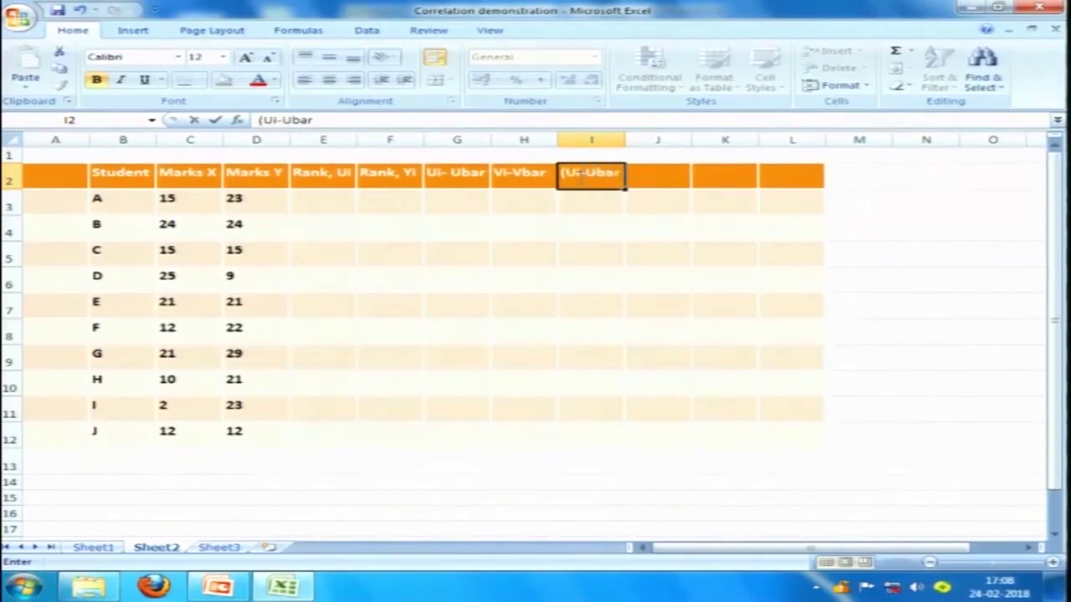
text() squared)
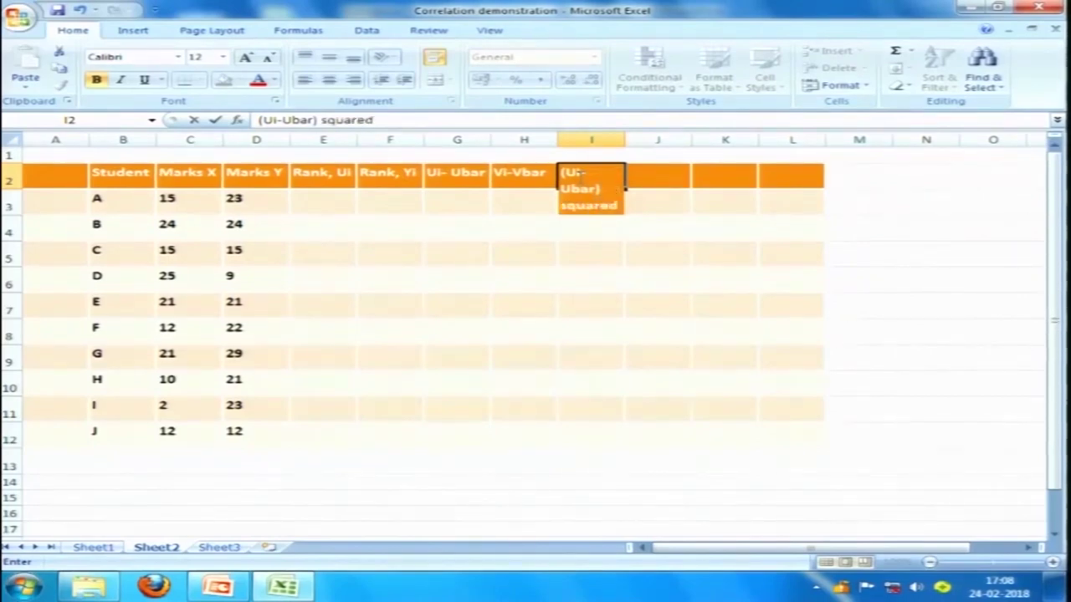
click(615, 138)
double_click(624, 139)
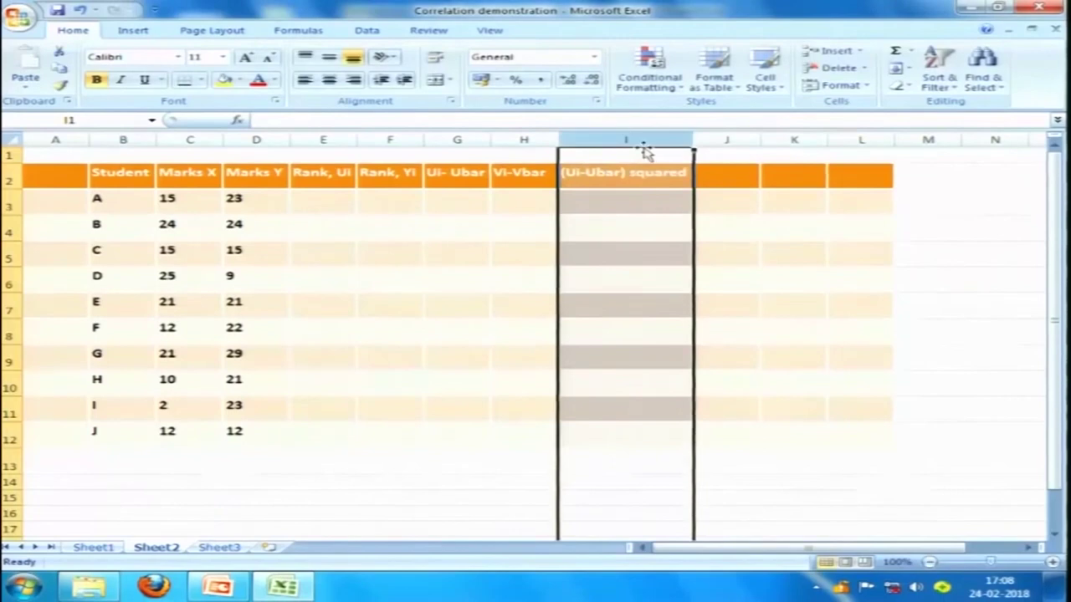
- Enter the header "(Vi-Vbar) squared" in J2 and fit column J's width to it
click(616, 172)
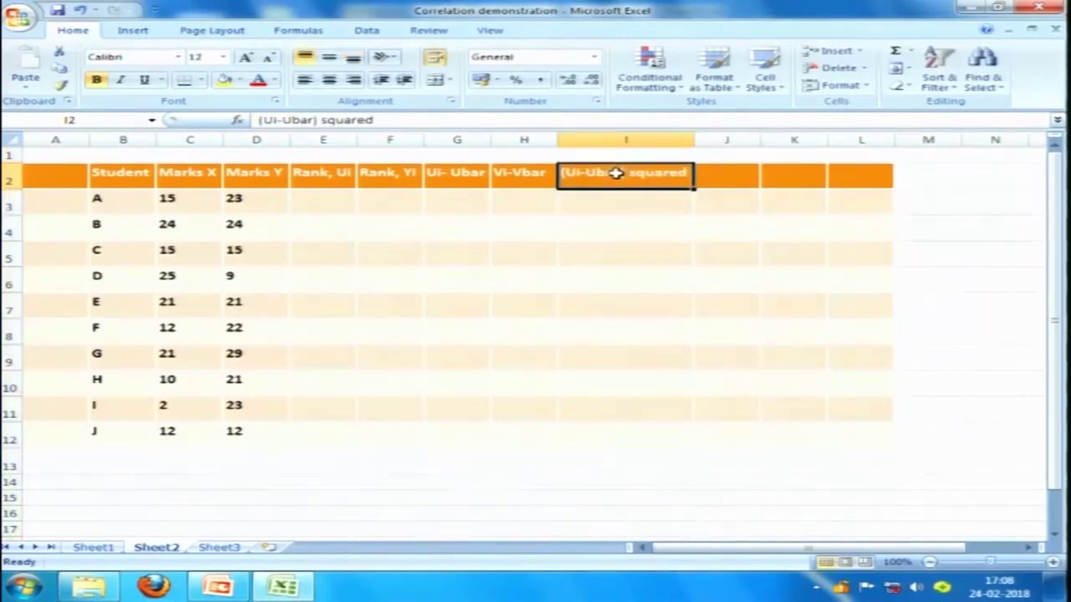
key(ctrl+c)
click(738, 173)
double_click(737, 175)
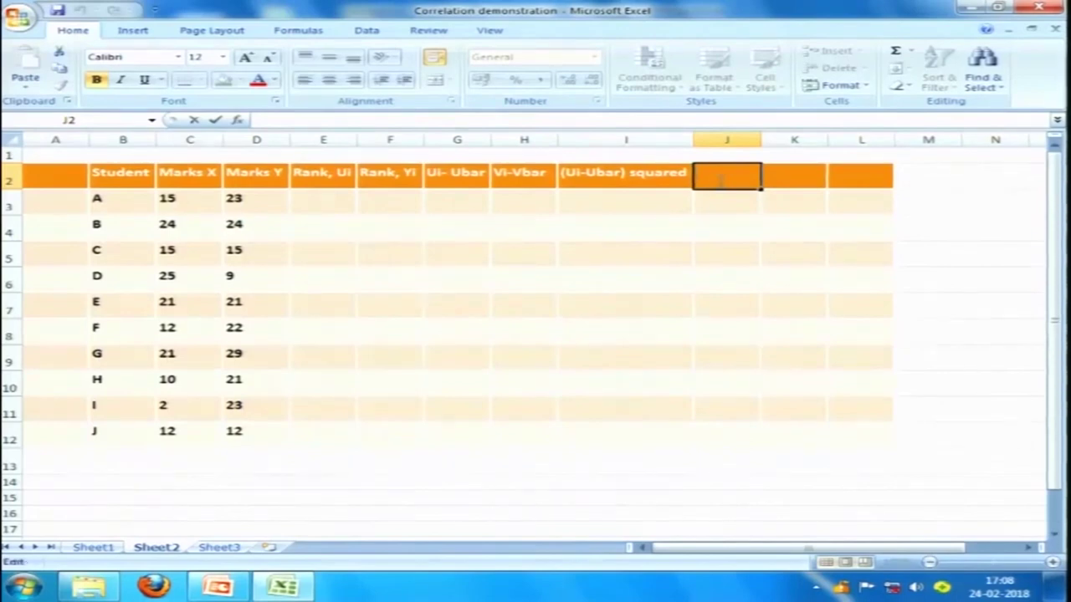
text(Vi)
key(Home)
text((Vi-Vba)
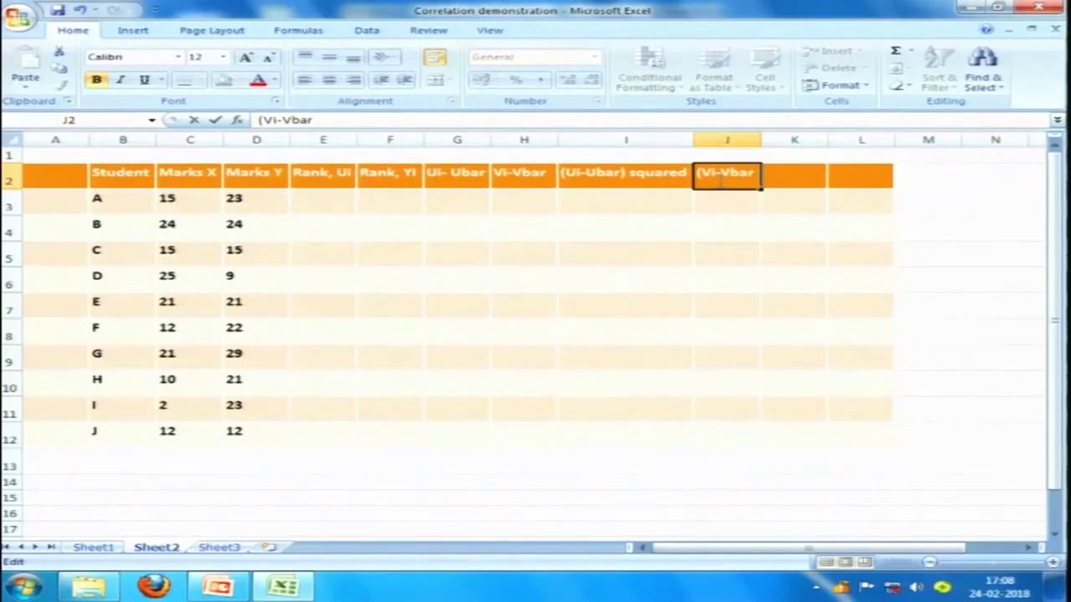
text(r) squared)
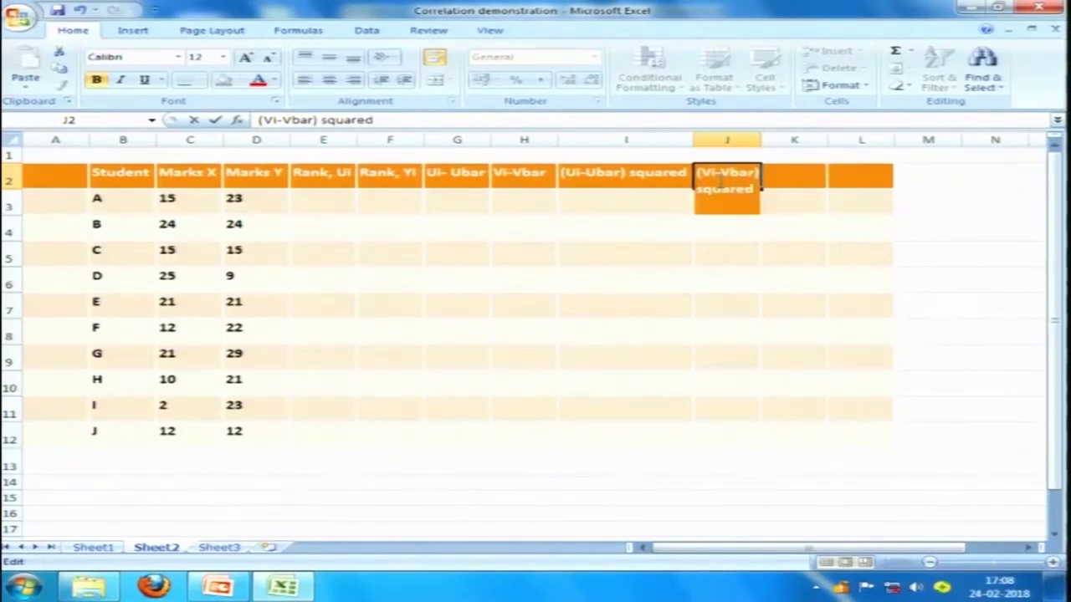
double_click(760, 139)
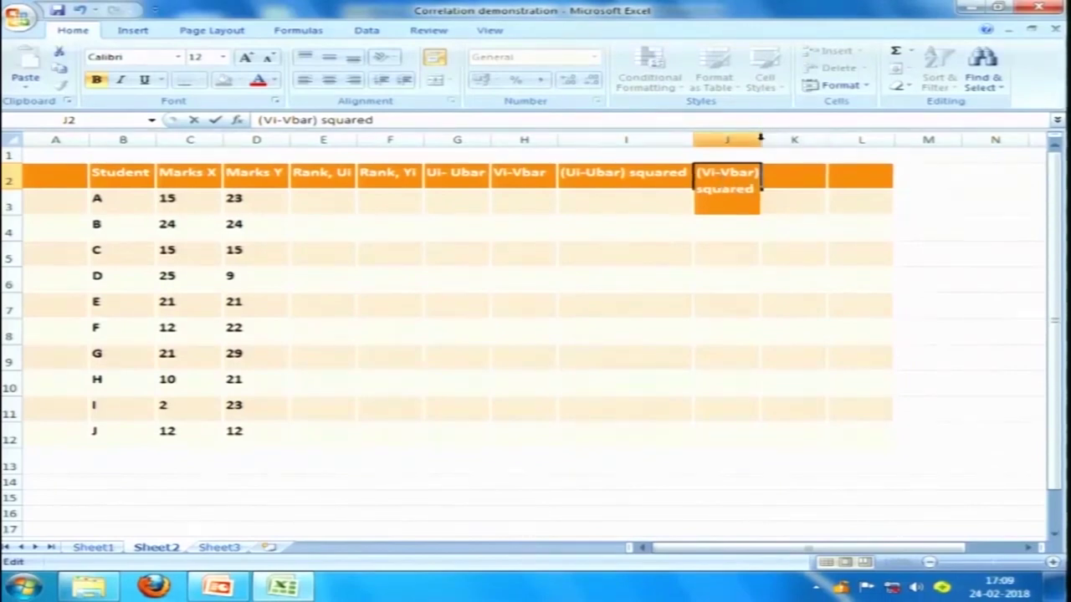
- Enter the product header "(Ui-Ubar)(Vi-Vbar)" in K2 and fit column K's width to it
click(840, 171)
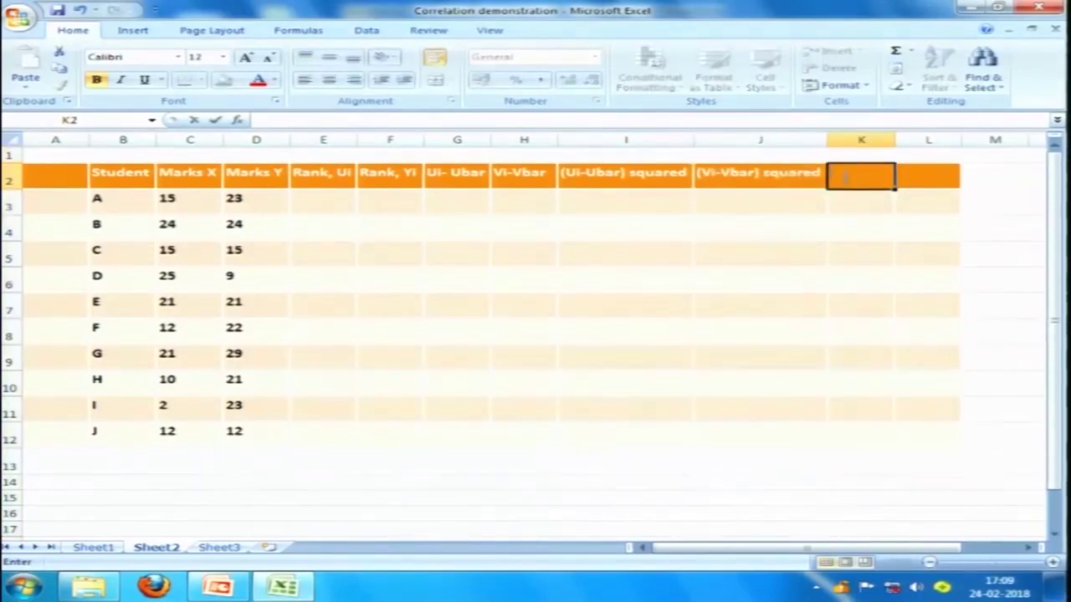
text((Ui-Ubar)
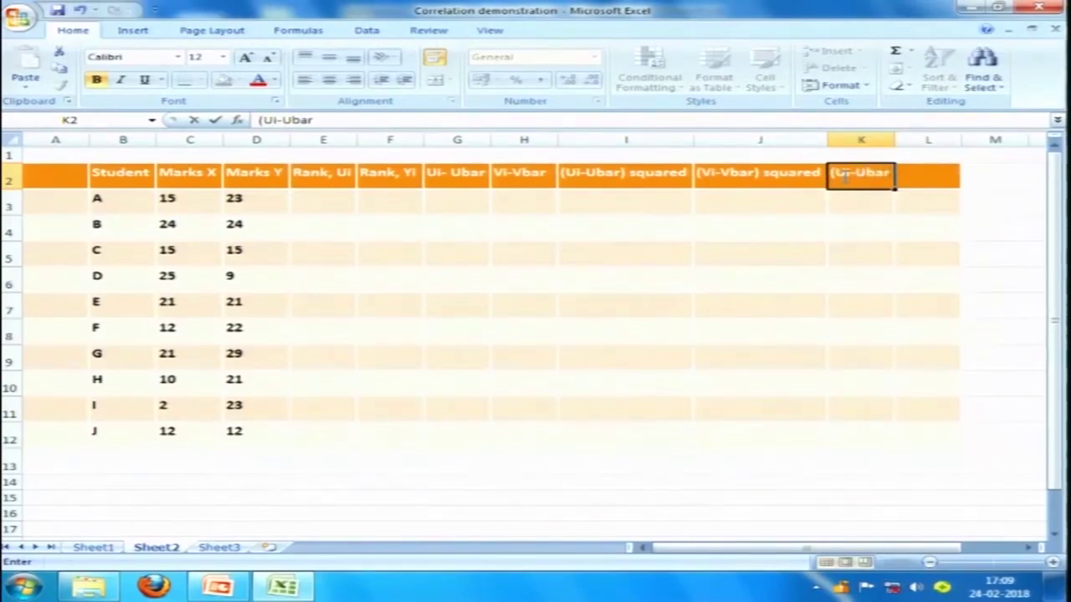
text()(V)
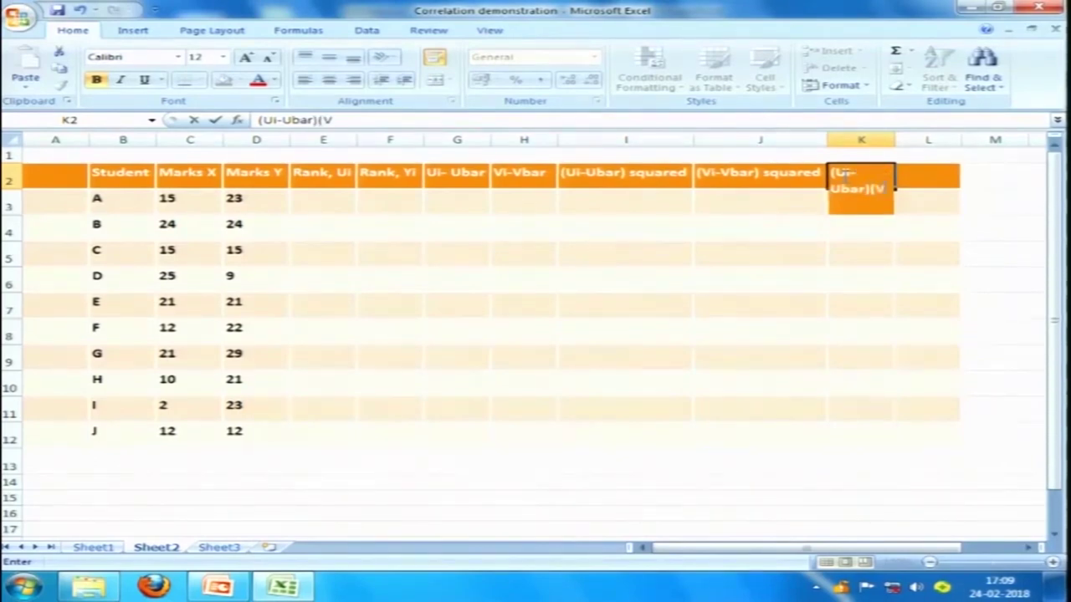
text(i-Vbar)
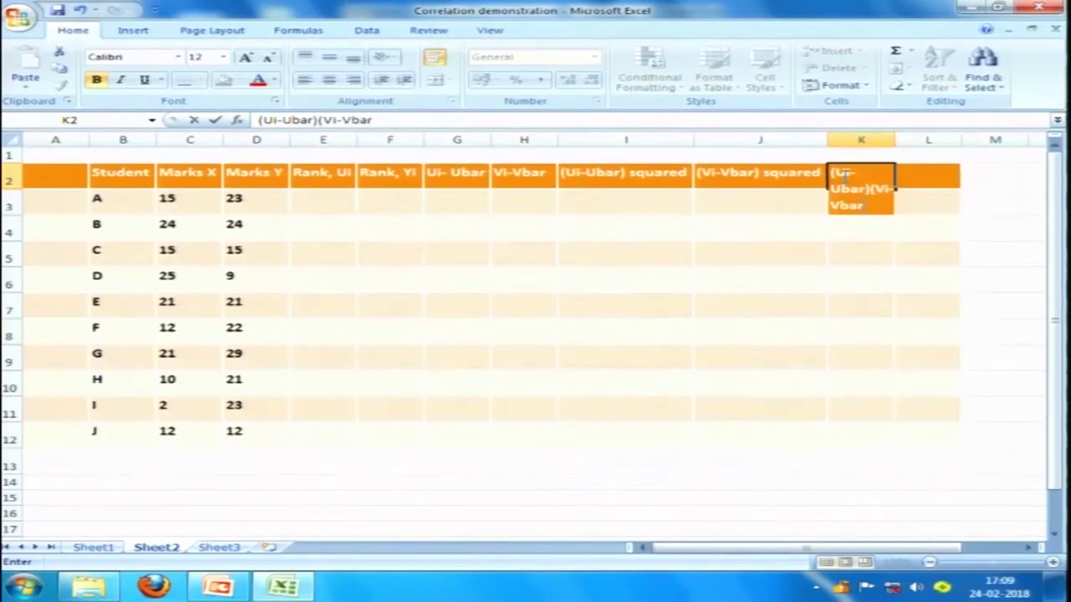
double_click(897, 139)
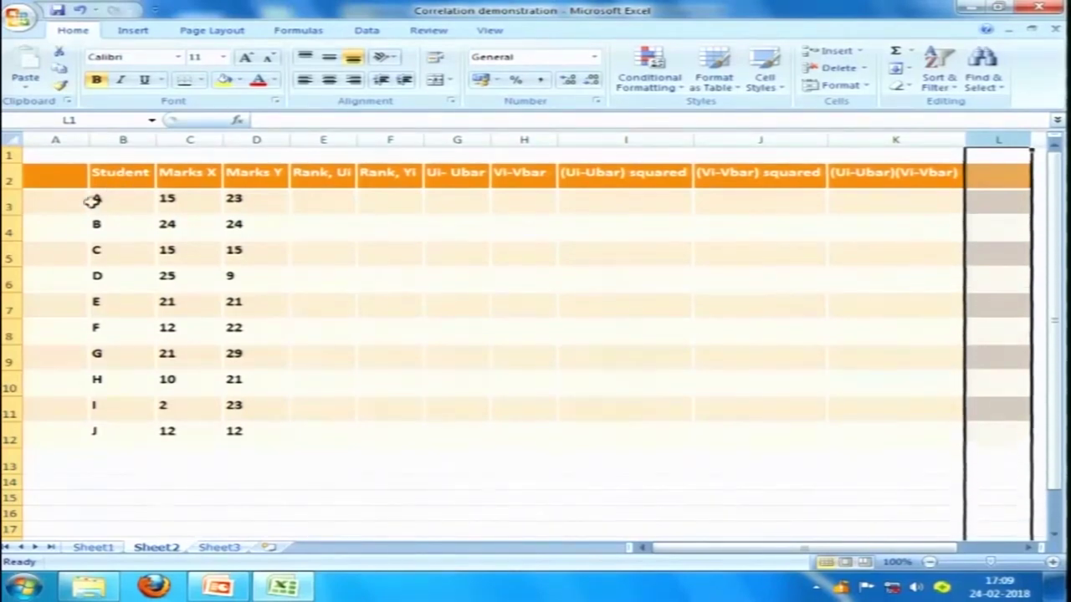
- Move the Student header and the names A to J from B2:B12 to column A, starting at A2
drag(120, 176, 100, 428)
right_click(100, 428)
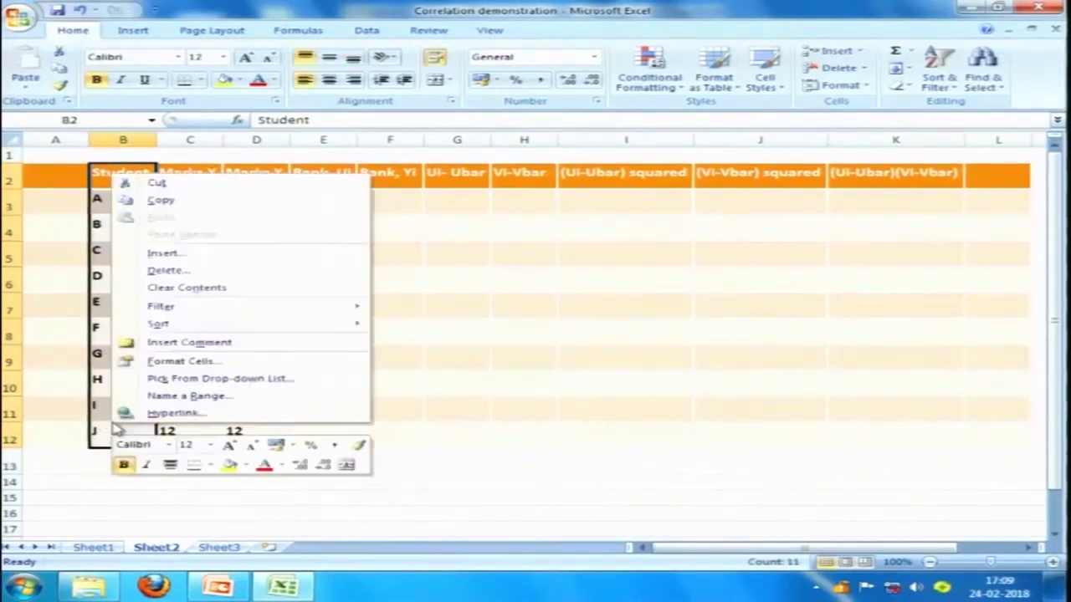
click(159, 183)
right_click(55, 173)
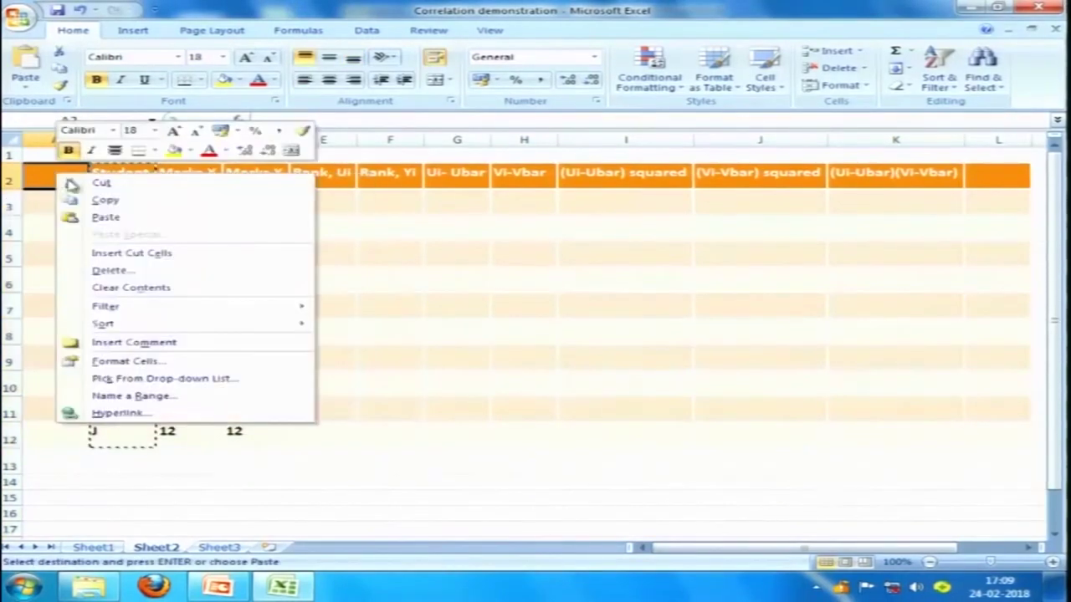
click(109, 218)
- Enter the header "Serial Number" in the emptied cell B2
click(128, 176)
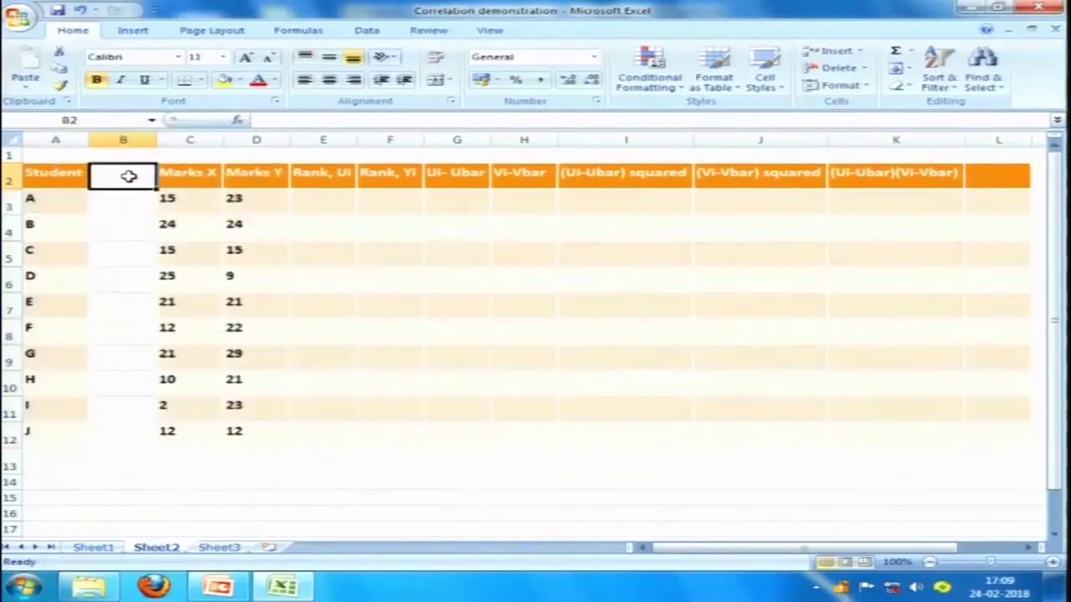
text(Nu)
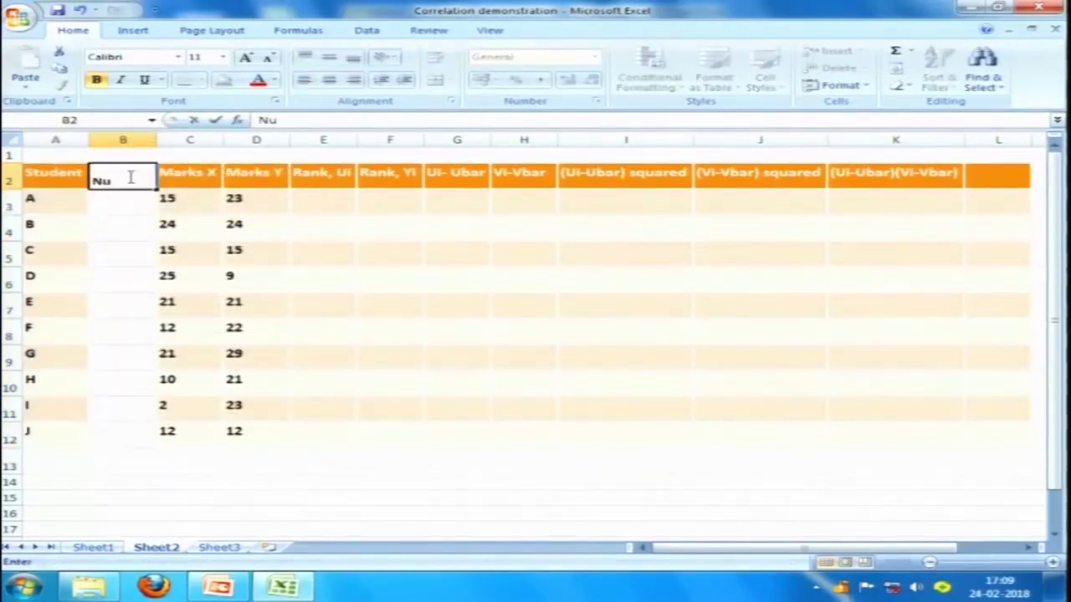
text(mber)
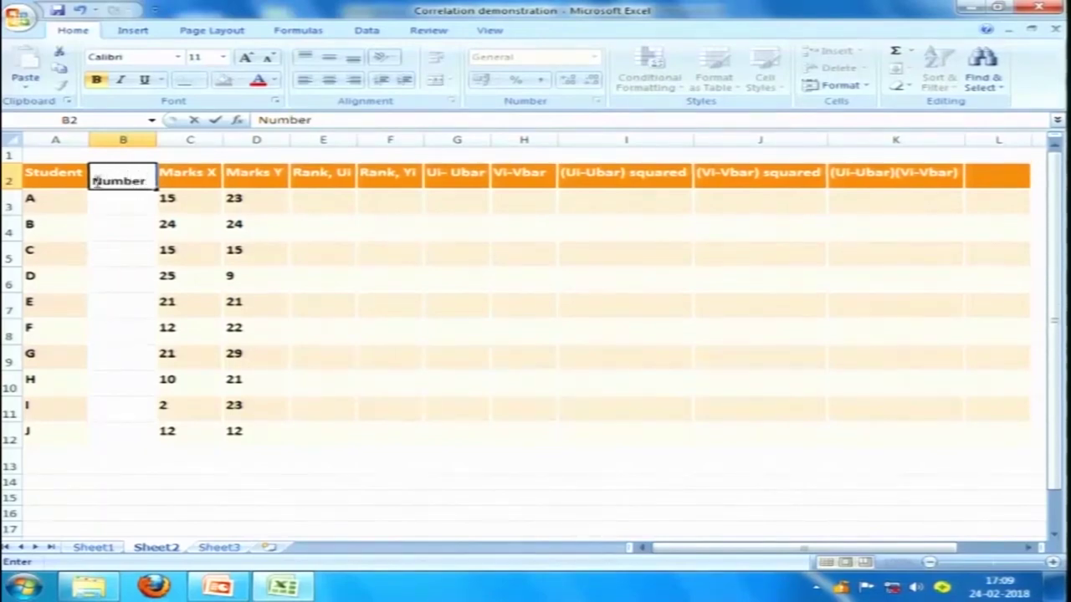
click(93, 181)
text(Serial)
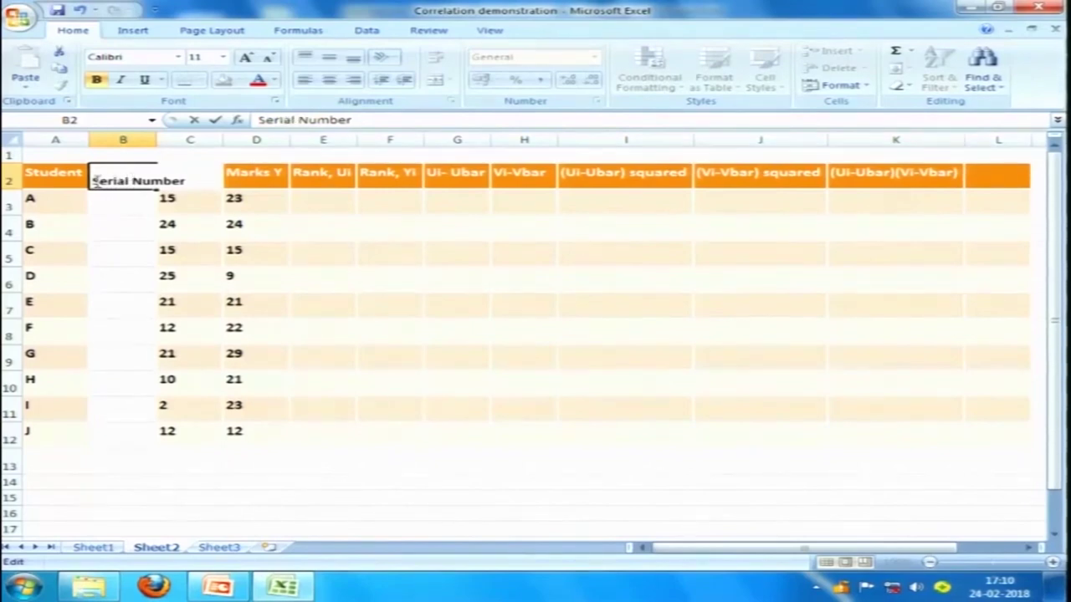
- Enter serial number 1 in B3 and 2 in B4
click(109, 204)
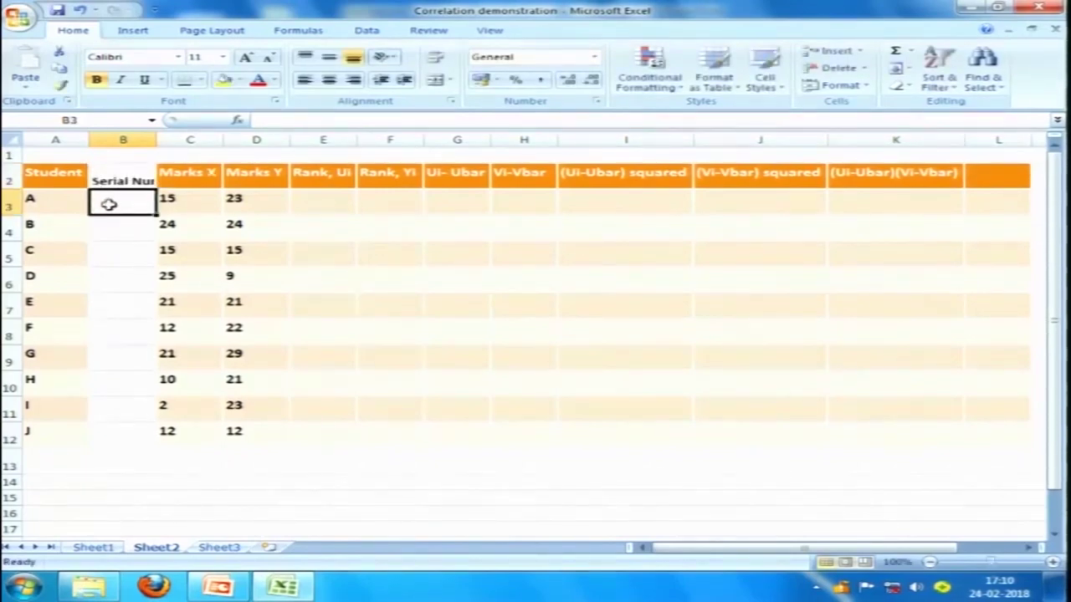
text(1)
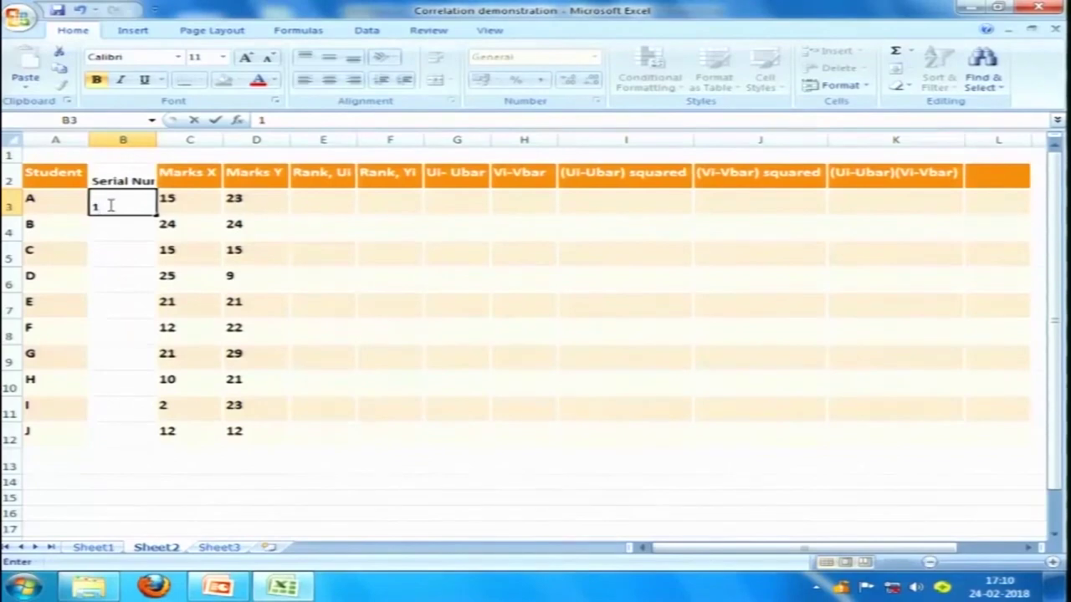
key(Return)
text(2)
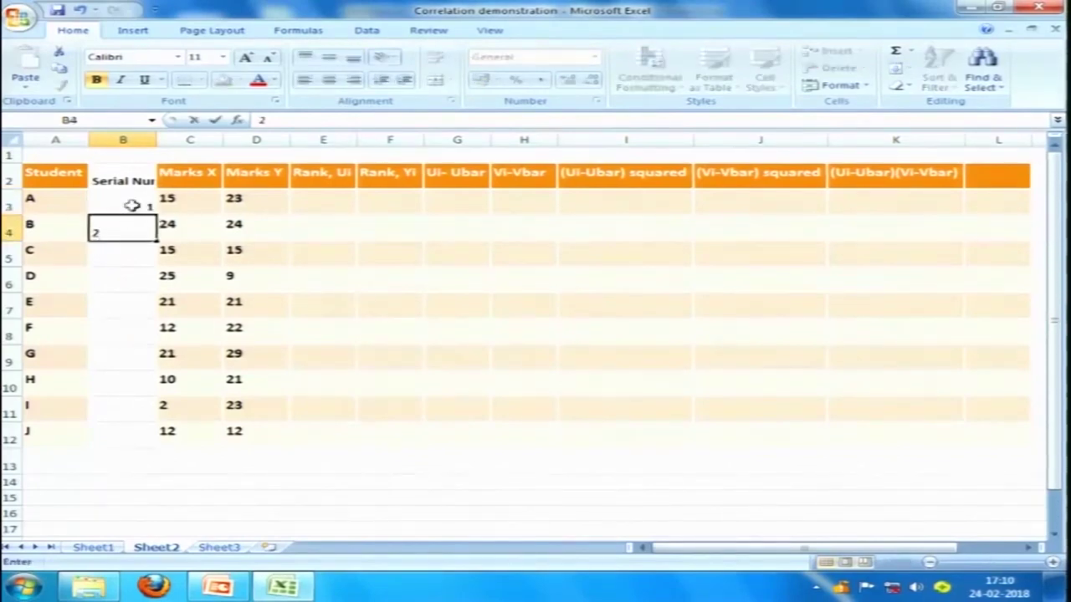
click(131, 205)
- Fill the serial numbers 1 to 10 down B3:B12 and fit column B's width to its header
drag(140, 206, 132, 222)
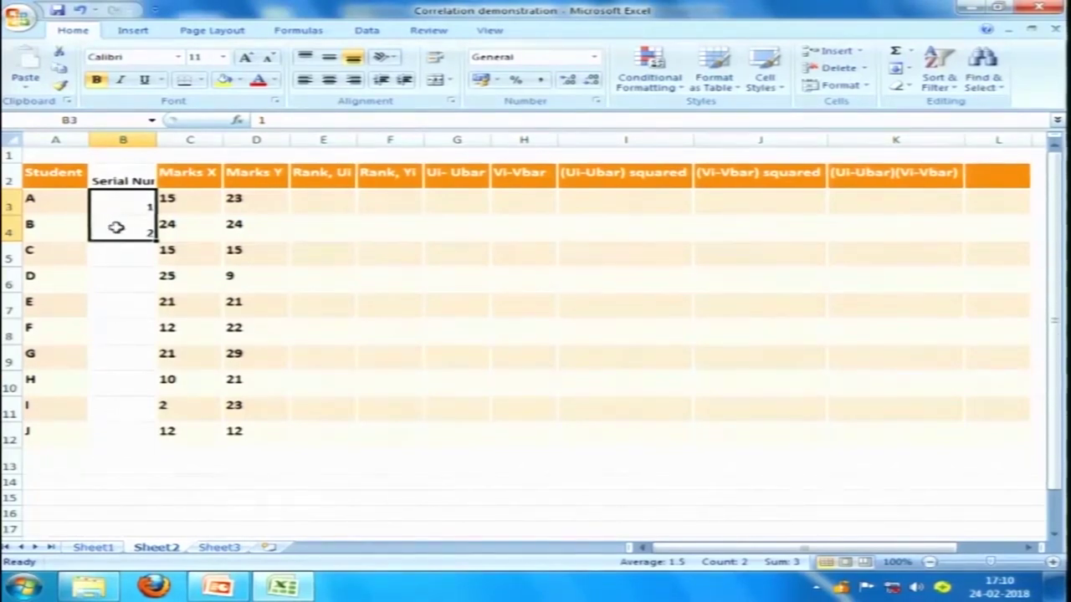
drag(112, 206, 106, 306)
click(119, 203)
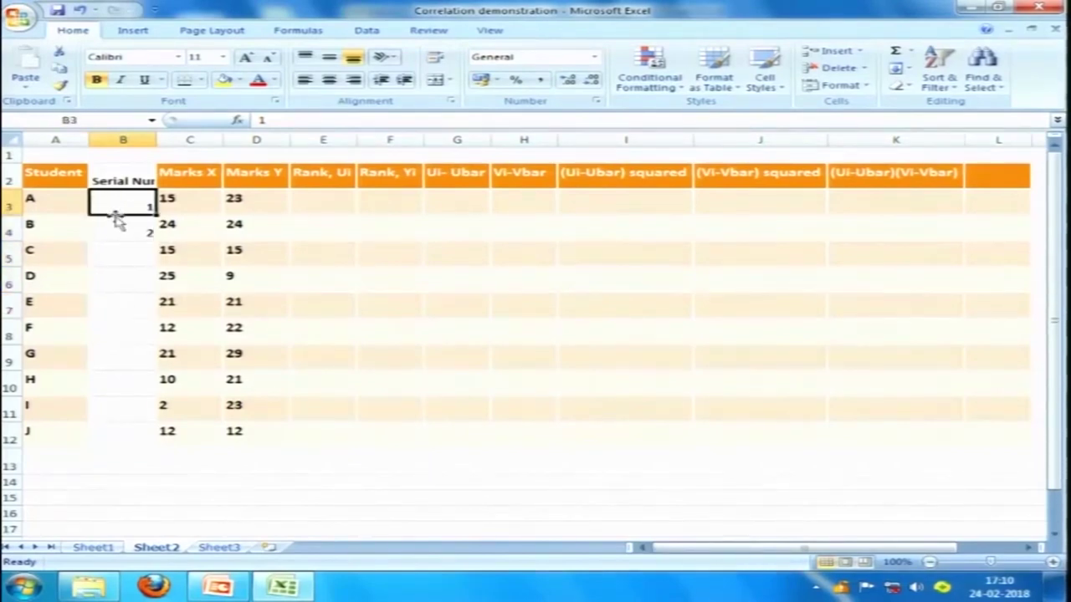
drag(125, 220, 134, 435)
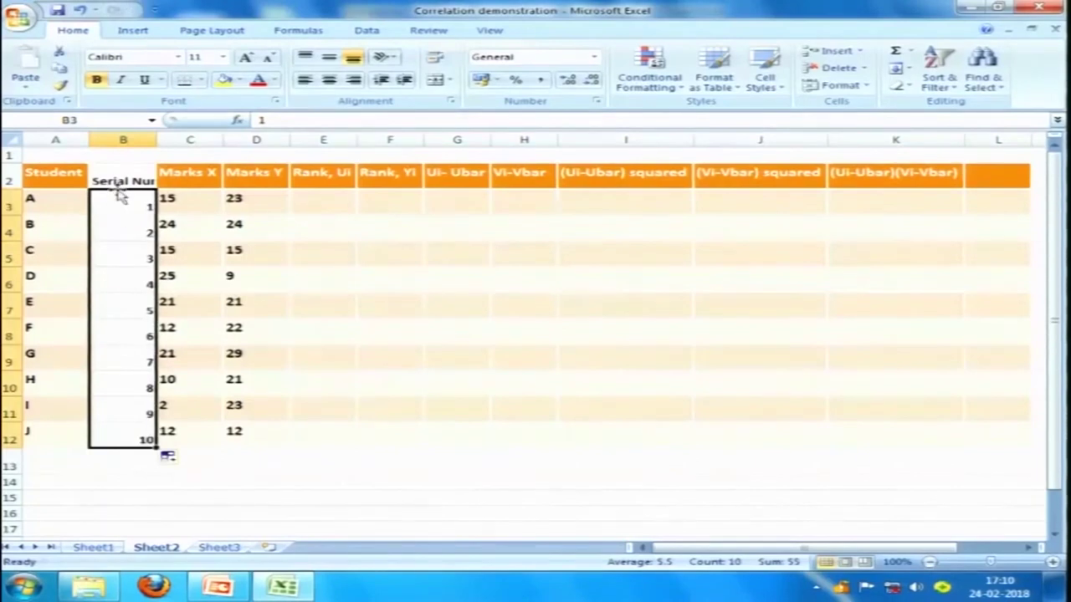
double_click(157, 140)
- Insert a column before Marks Y, copy the Serial Number cells B2:B12 into it from D2, and fit its width
right_click(294, 138)
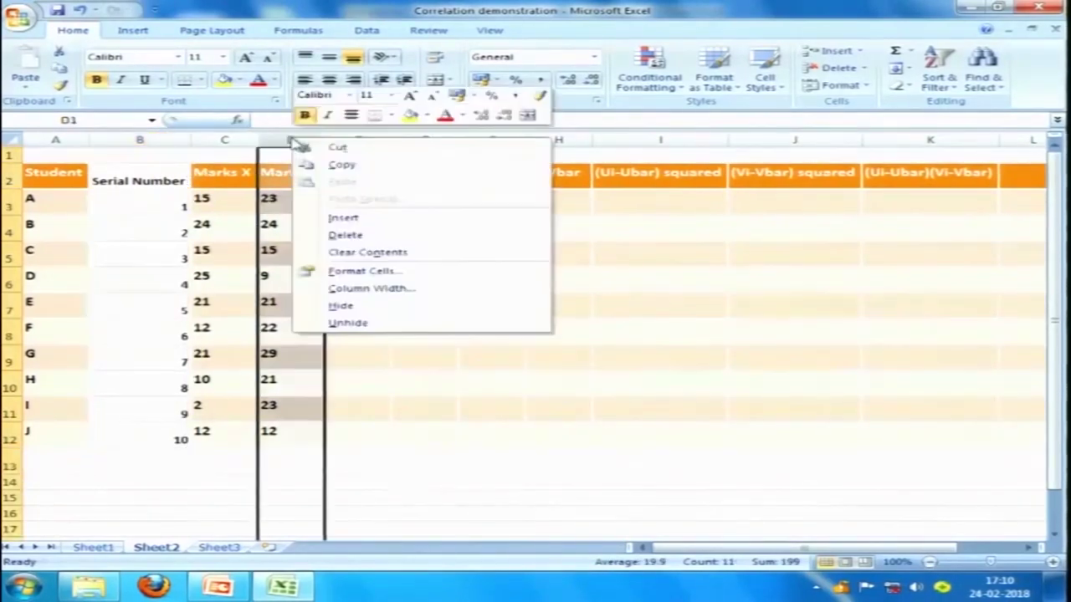
click(343, 219)
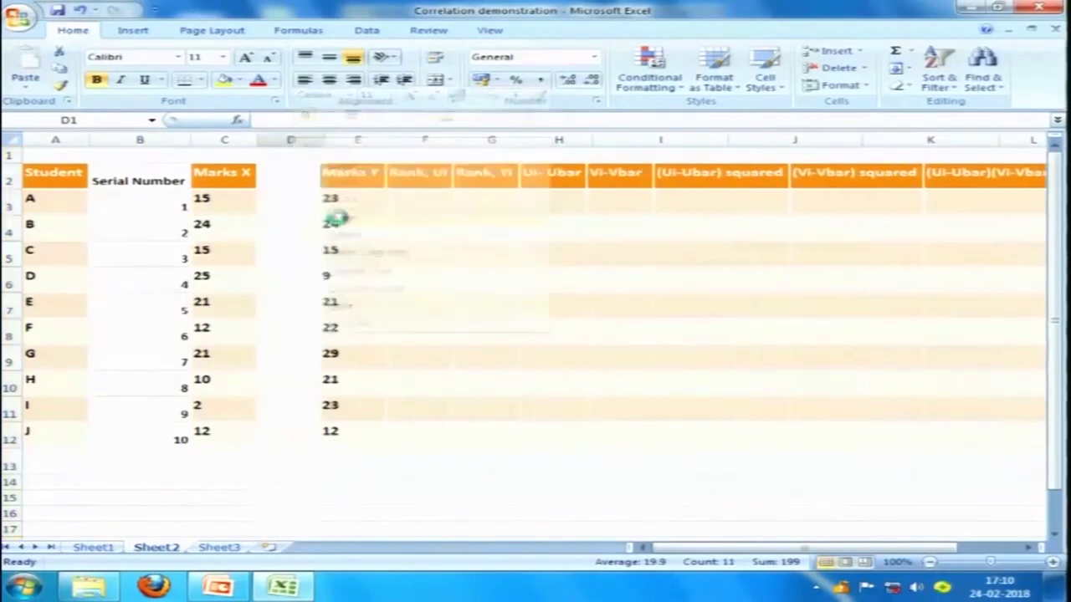
click(161, 180)
drag(161, 180, 136, 430)
right_click(137, 430)
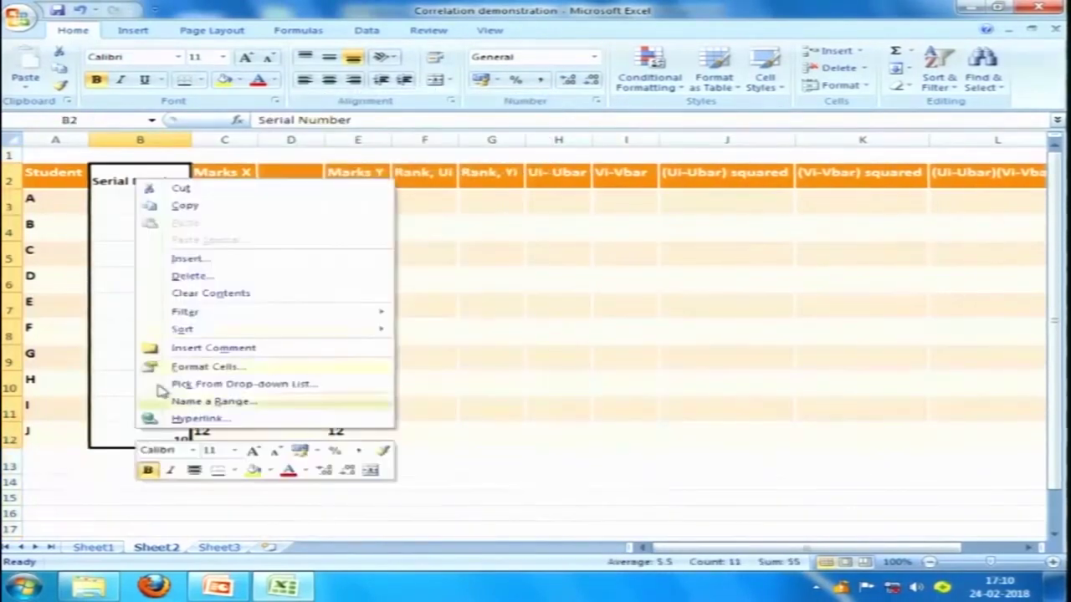
click(185, 209)
right_click(287, 178)
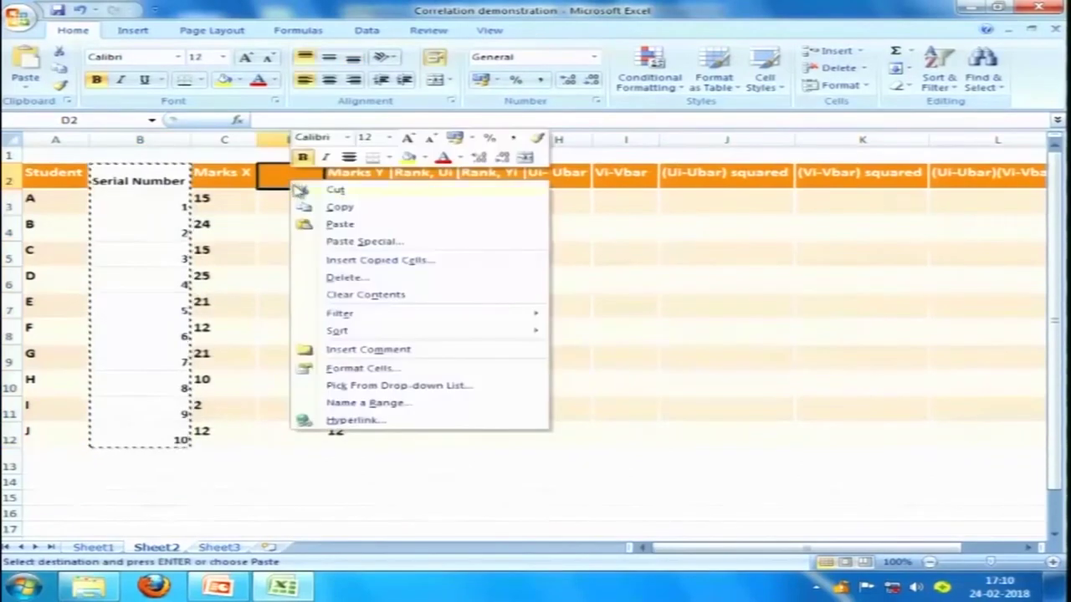
click(343, 226)
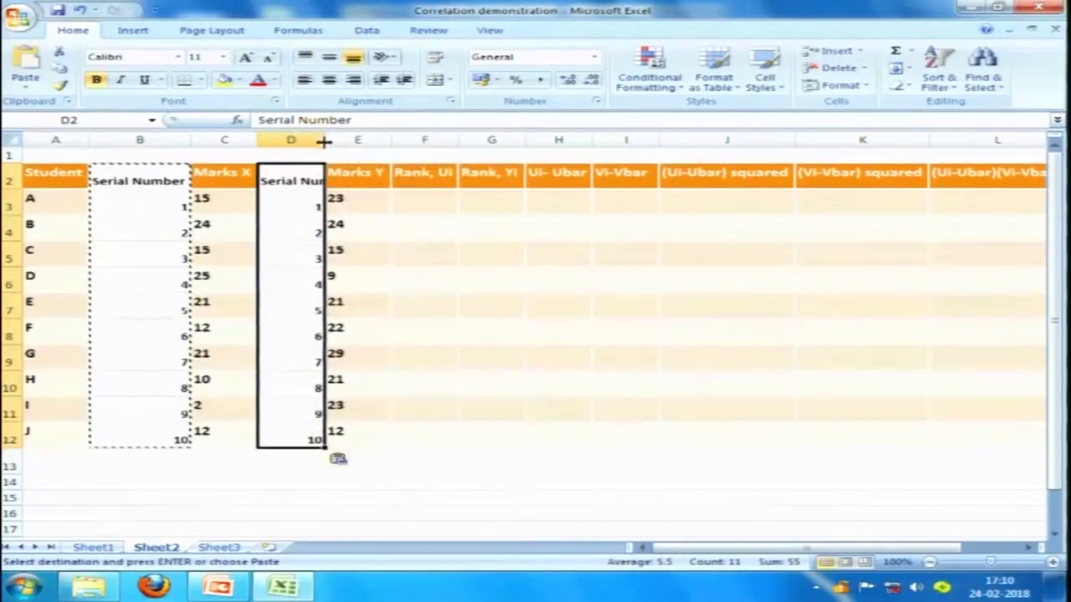
double_click(326, 139)
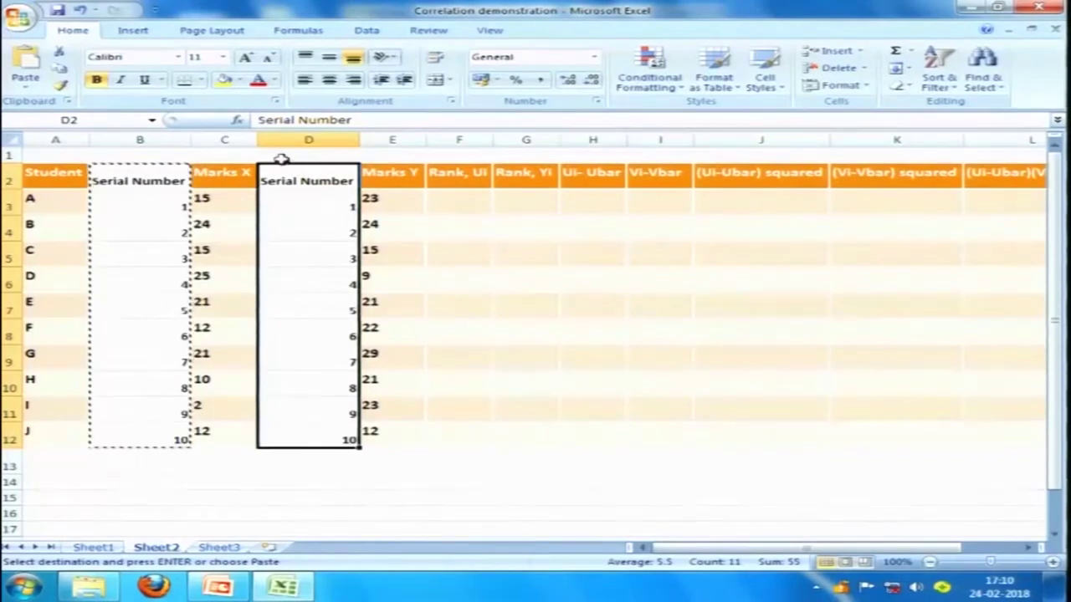
- Insert an empty column between Marks X and the second Serial Number column
click(310, 138)
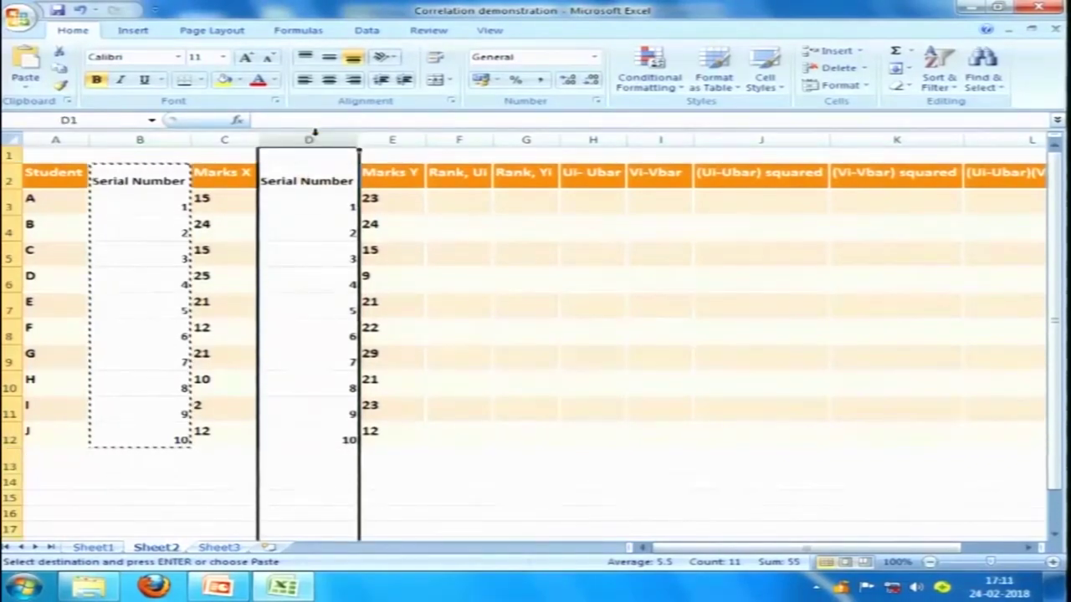
right_click(310, 138)
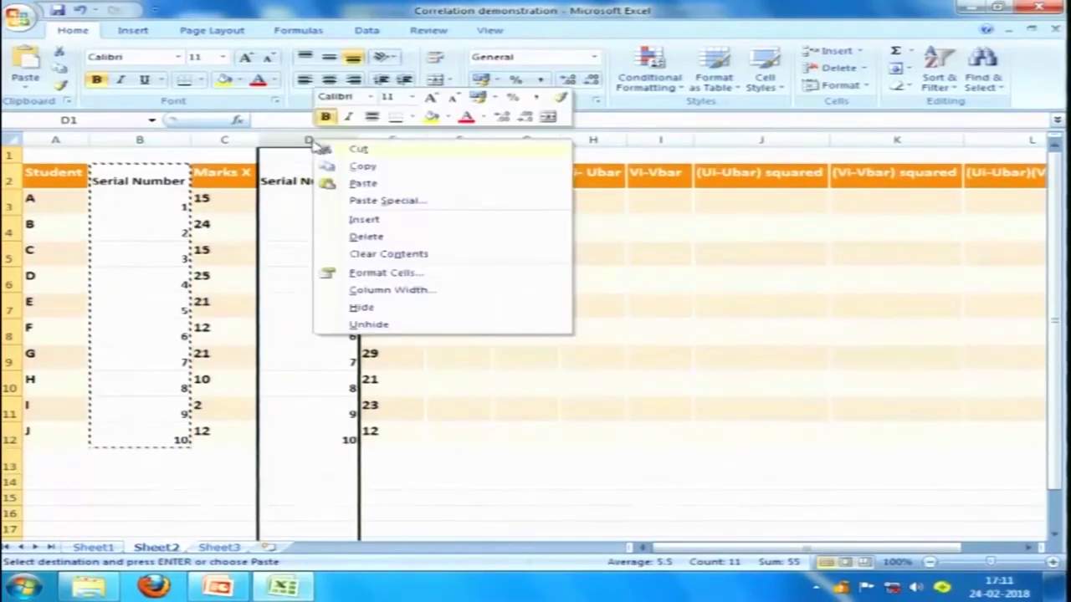
click(366, 218)
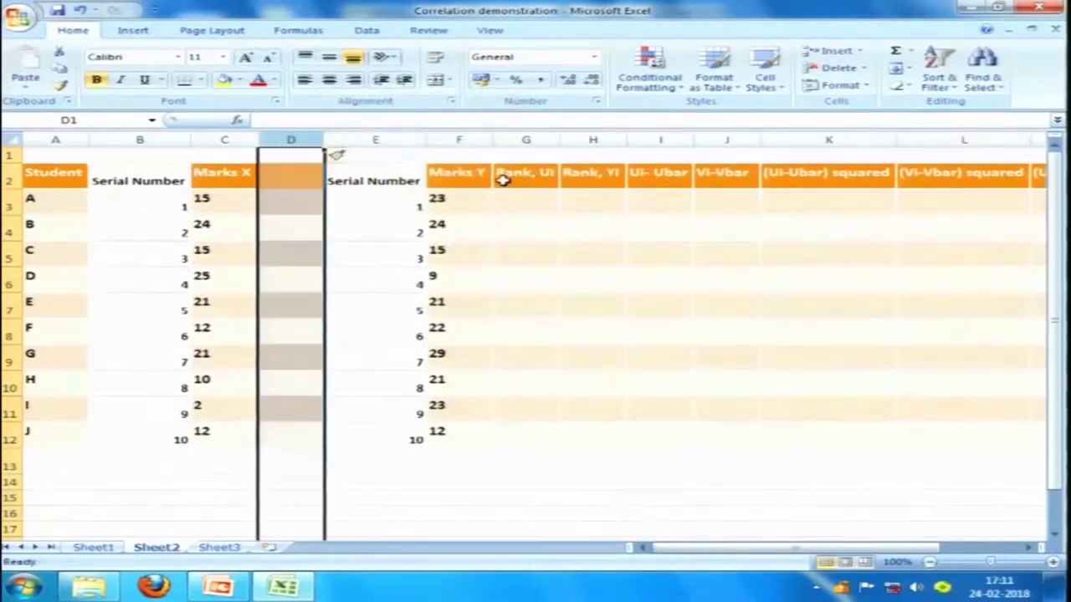
- Move the Rank, Ui cells G2:G11 to column D, starting at D2, and delete the emptied column G
drag(520, 180, 542, 404)
right_click(543, 404)
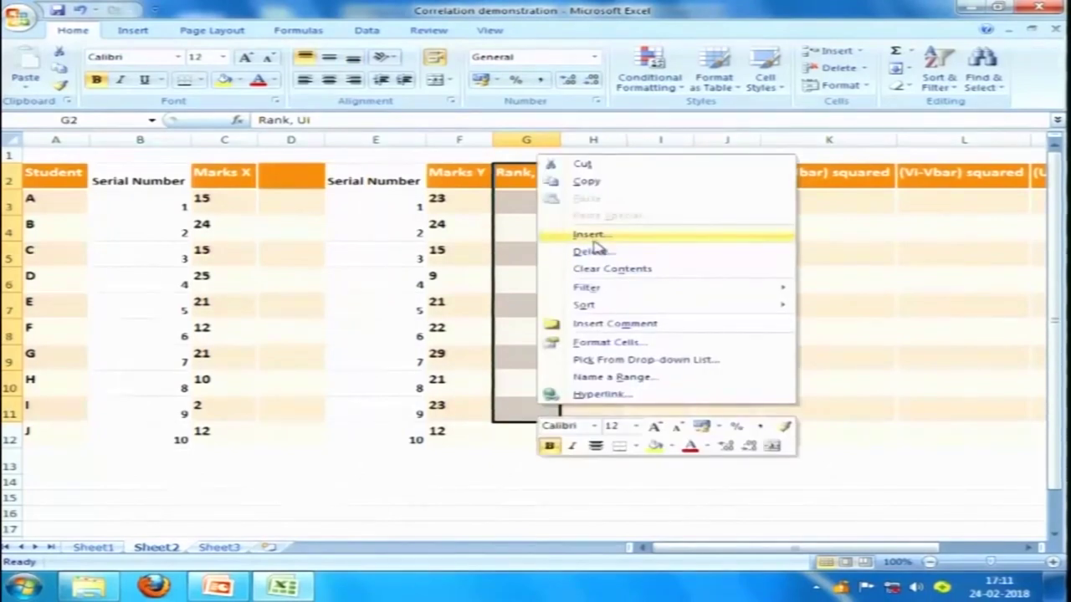
click(595, 170)
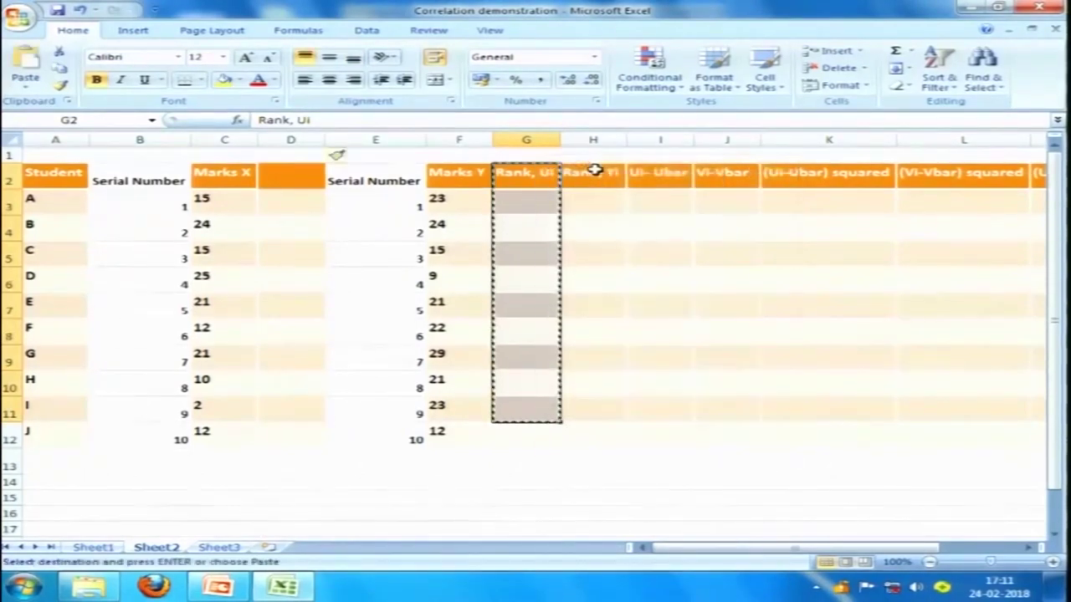
right_click(280, 178)
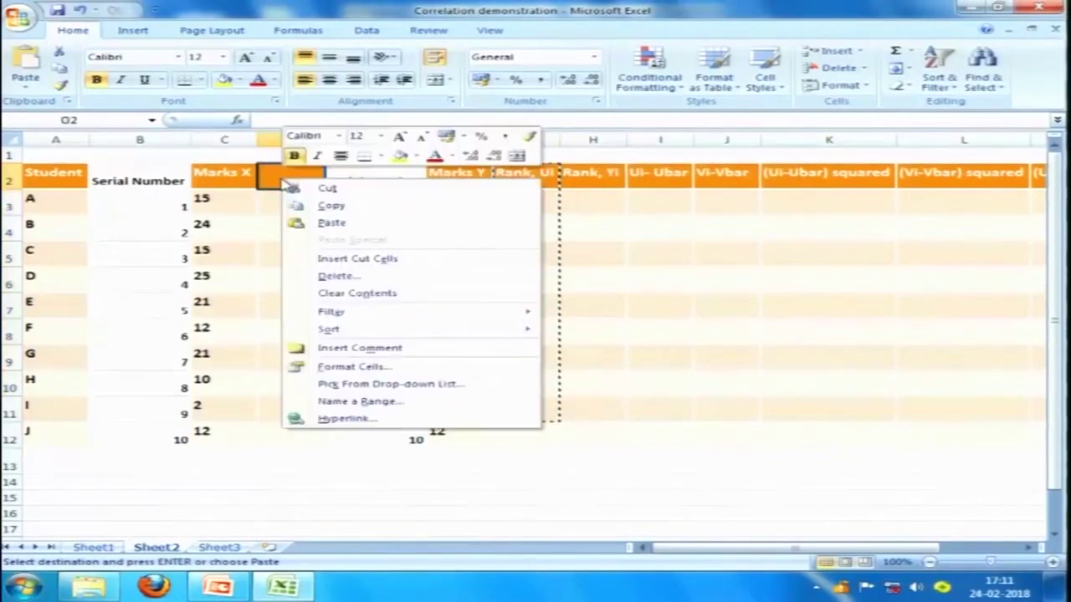
click(316, 221)
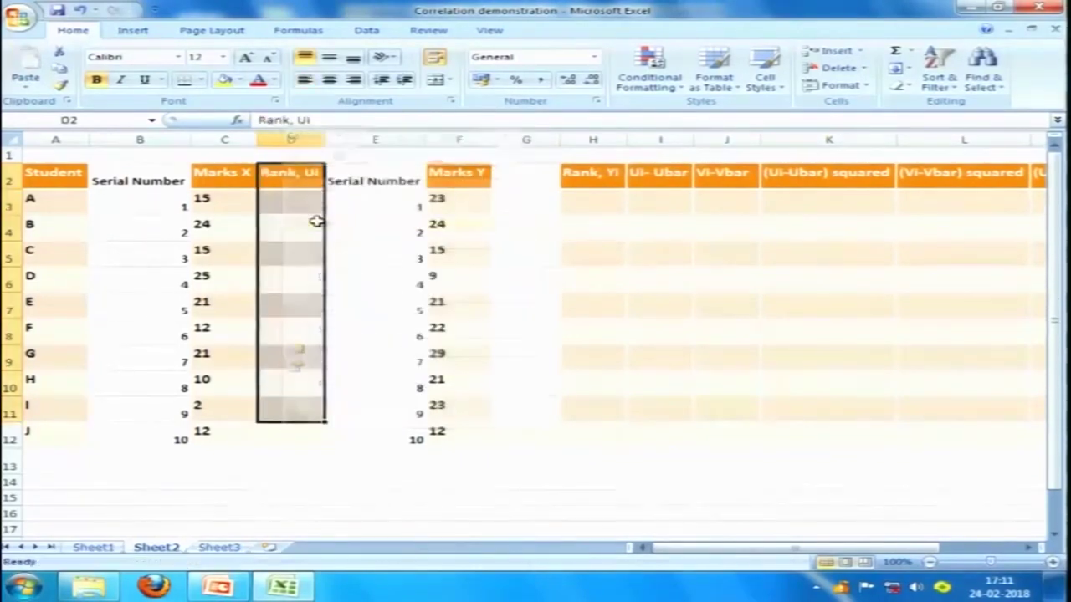
right_click(537, 141)
click(589, 236)
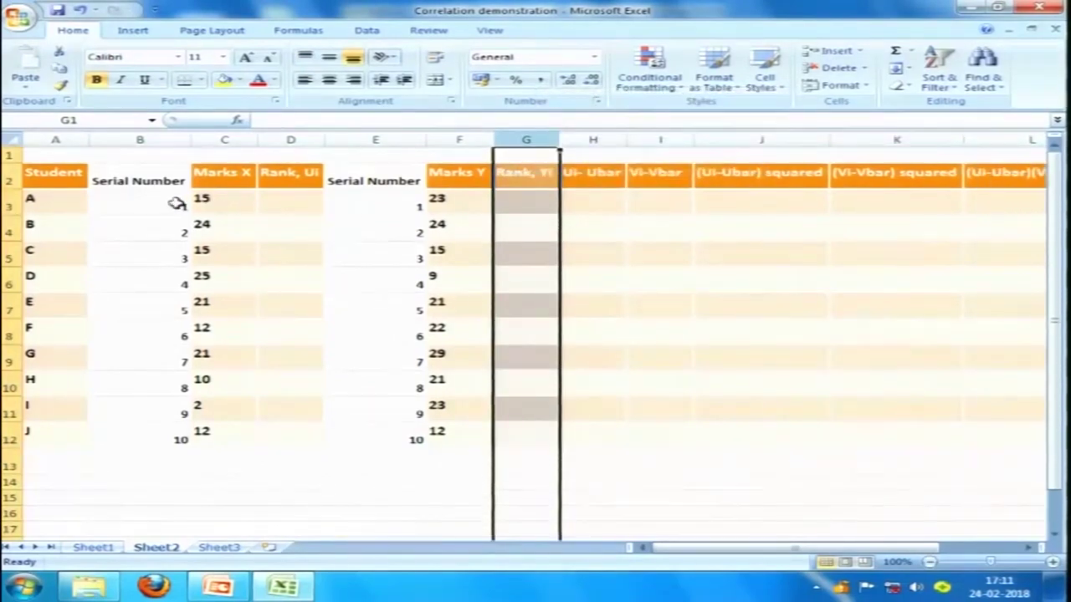
- Sort the Serial Number and Marks X range B2:C12 by Marks X values, Largest to Smallest
click(123, 180)
drag(107, 173, 204, 250)
drag(191, 441, 184, 438)
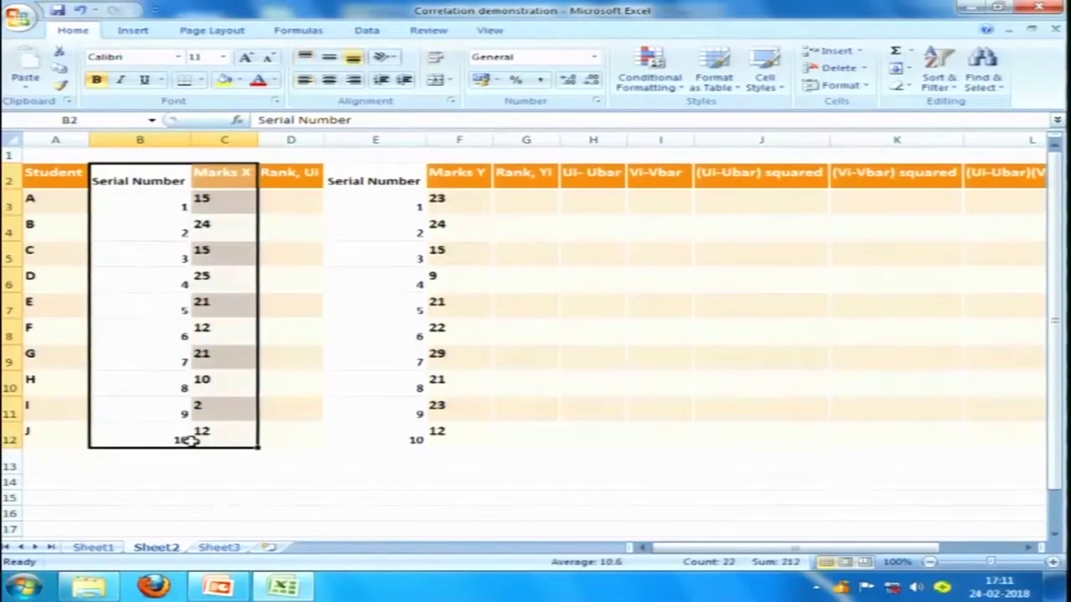
click(951, 94)
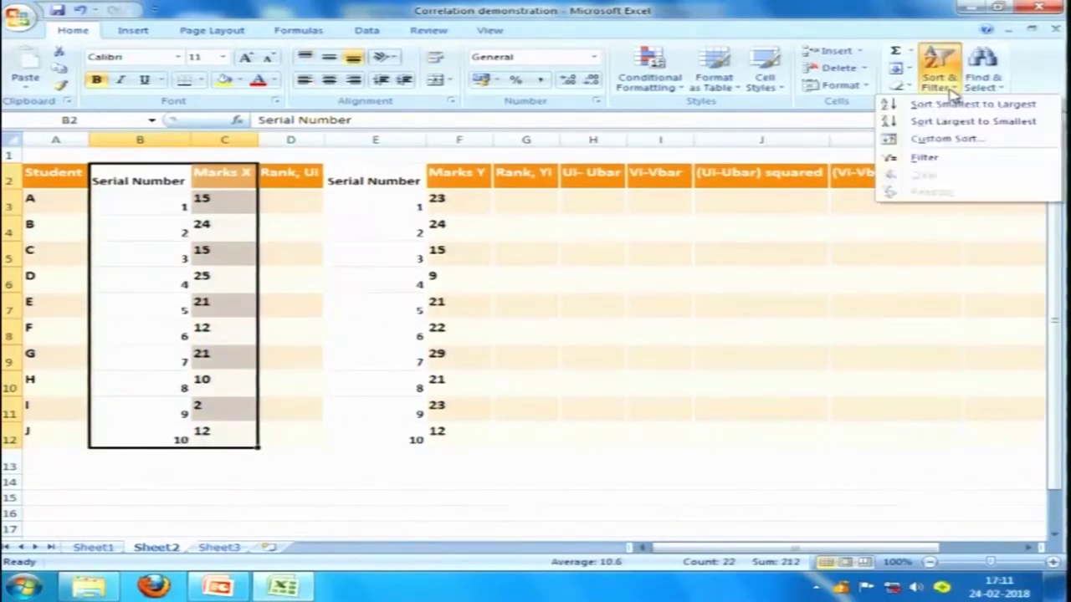
click(945, 138)
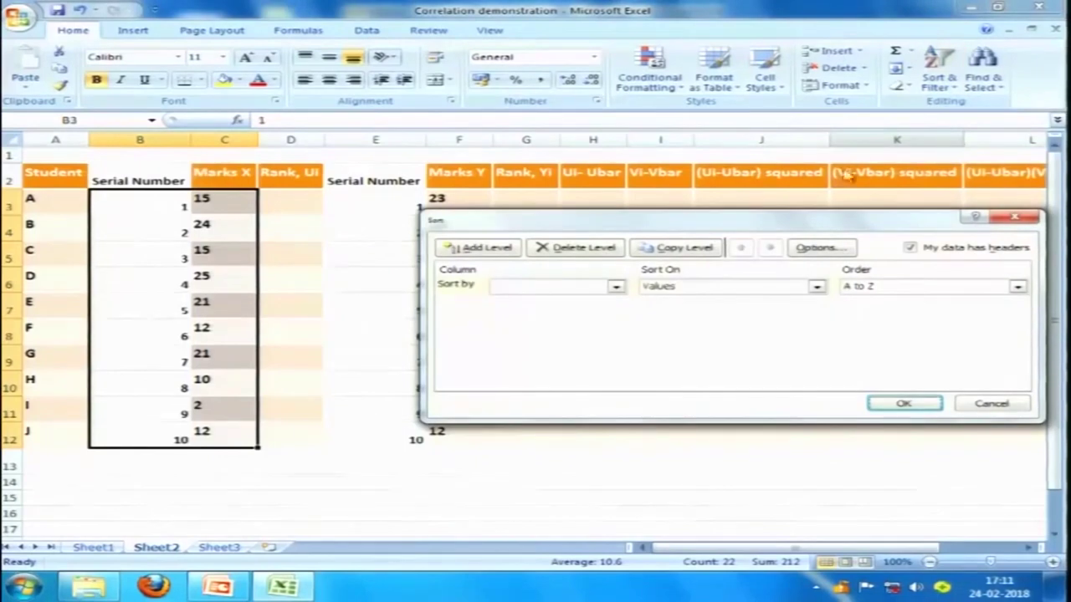
click(617, 286)
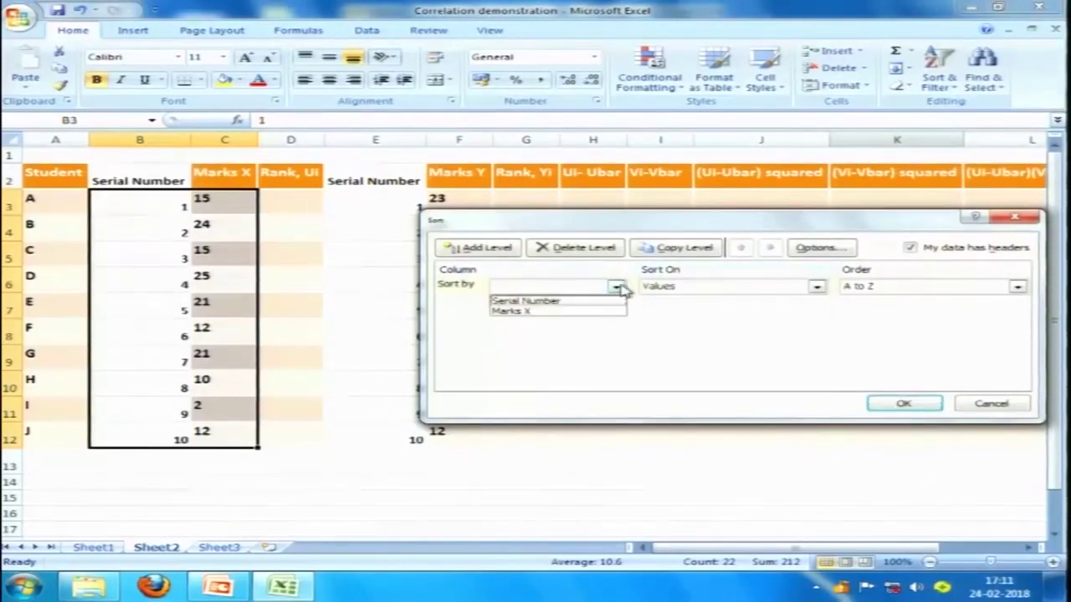
click(575, 311)
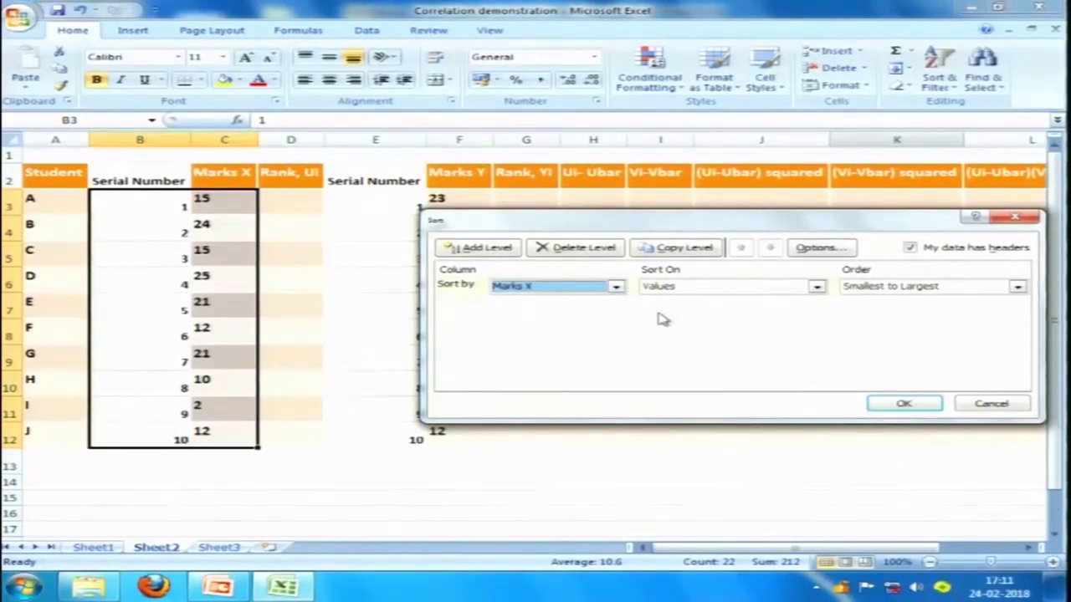
click(1017, 288)
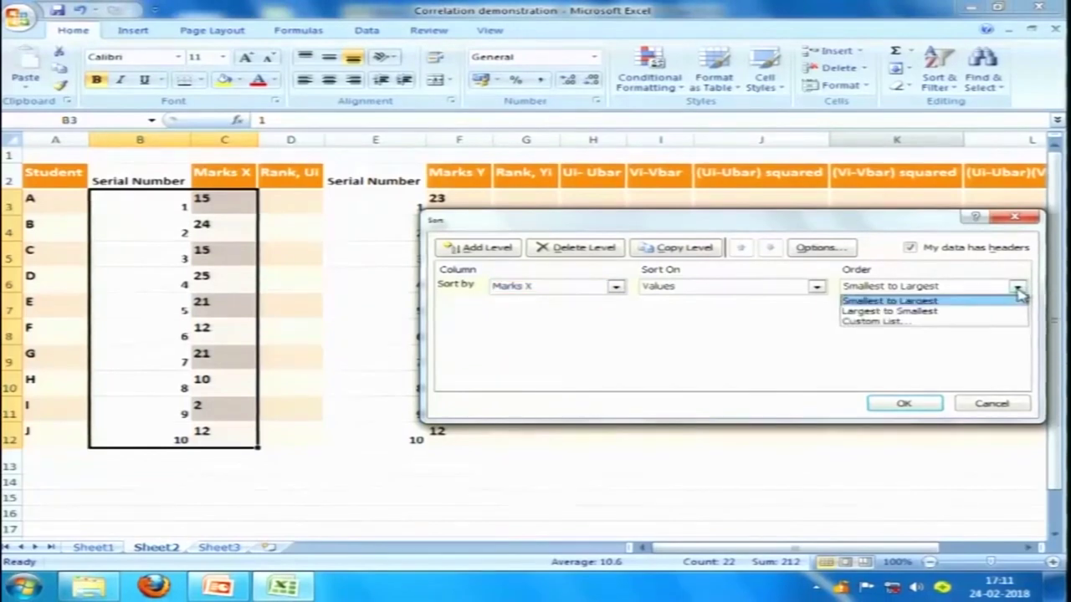
click(980, 314)
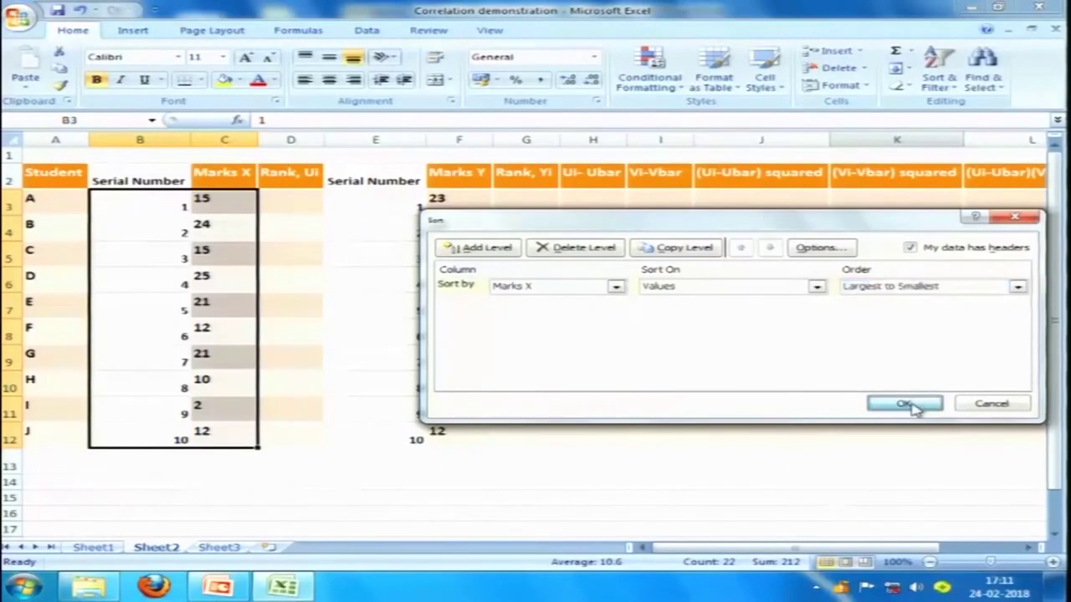
click(905, 404)
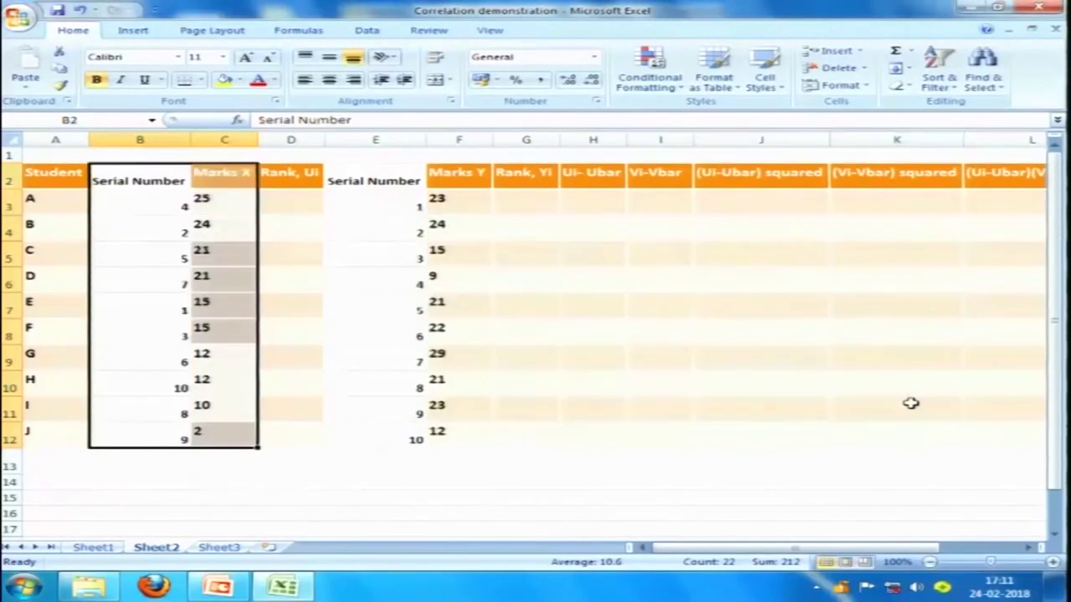
- Enter the Ui ranks 1, 2, 3.5 and 3.5 in D3:D6 for the sorted Marks X values
click(204, 203)
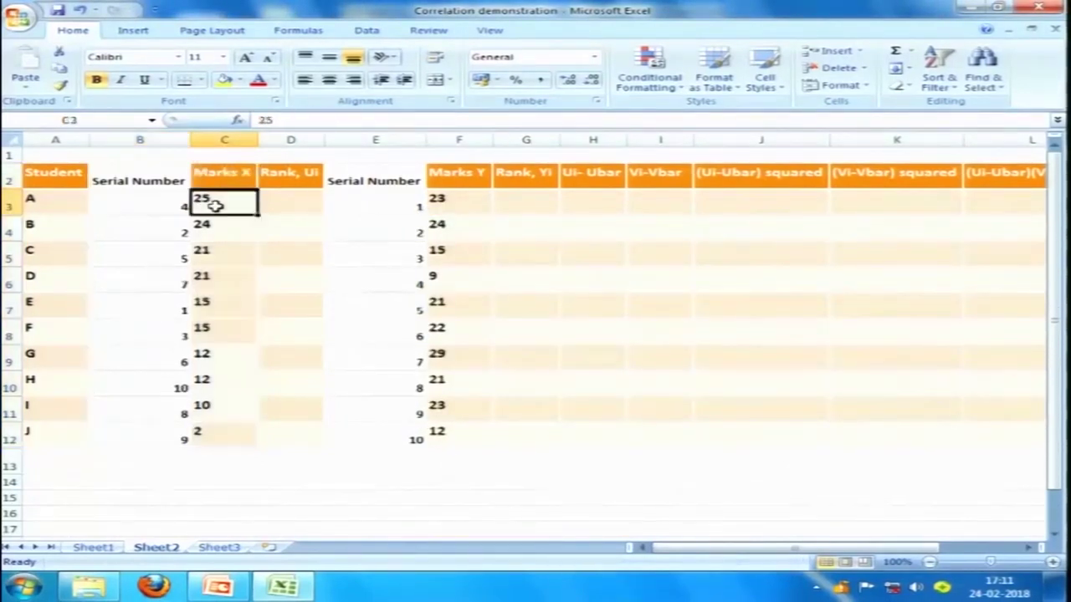
click(266, 211)
text(1)
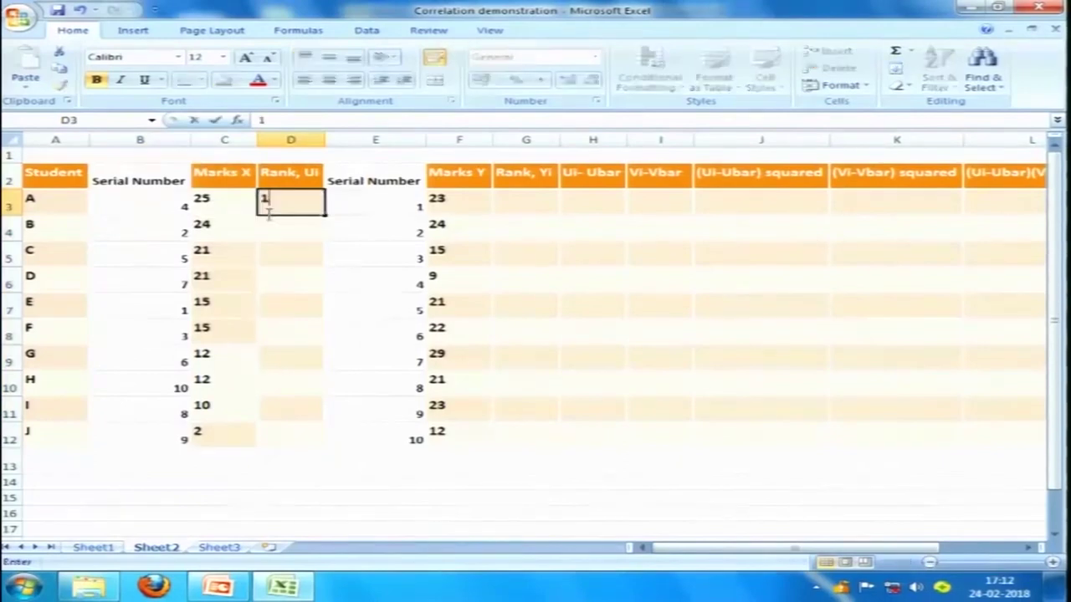
key(Return)
text(2)
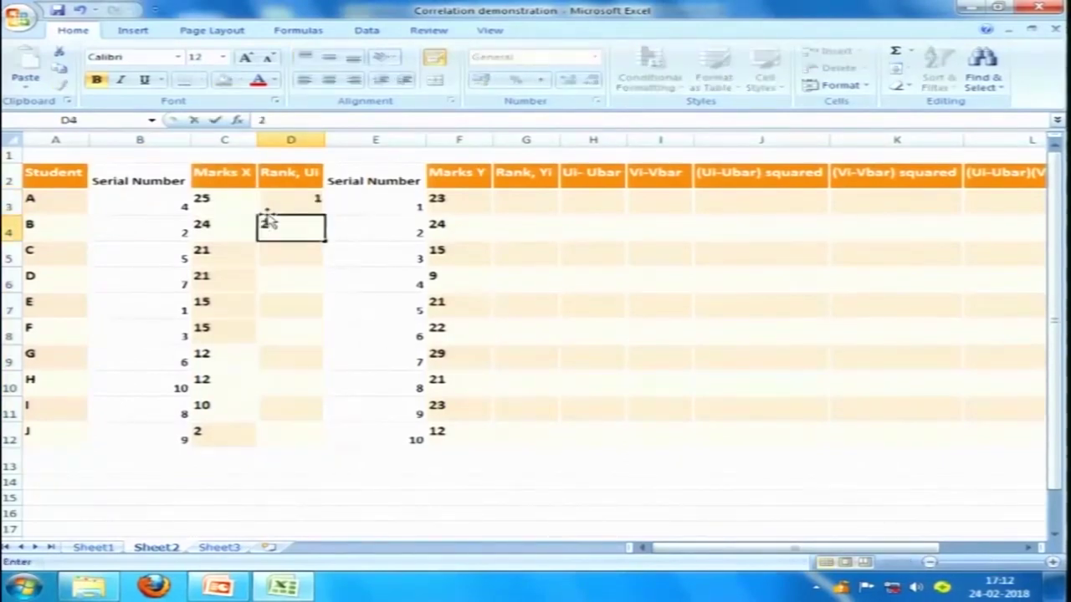
key(Return)
text(3.5)
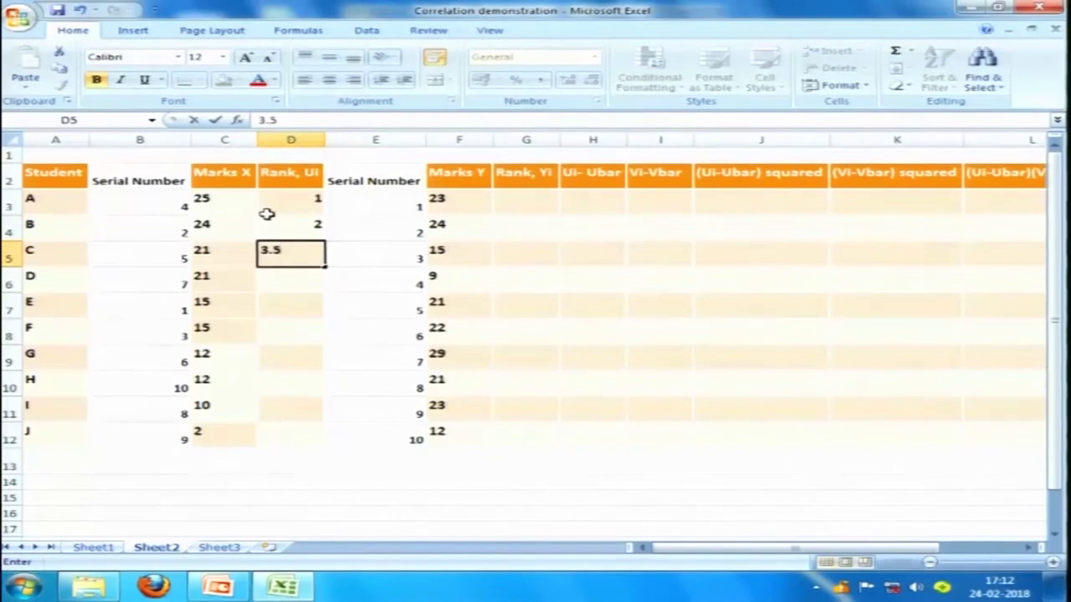
key(Return)
text(3.5)
key(Return)
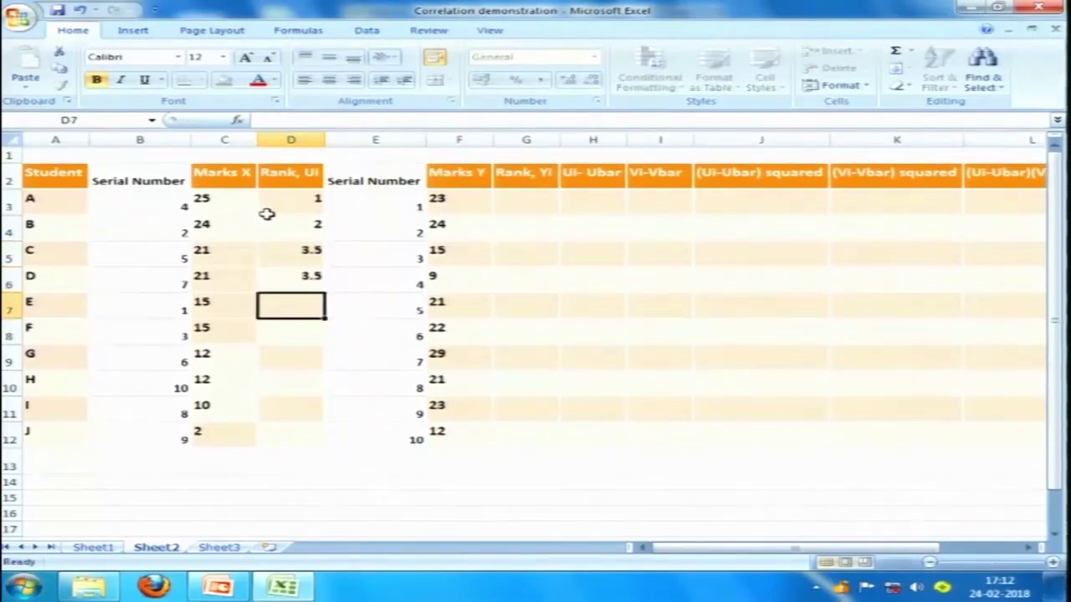
- Enter the remaining Ui ranks 5.5, 5.5, 7.5, 7.5, 9 and 10 in D7:D12
text(5.5)
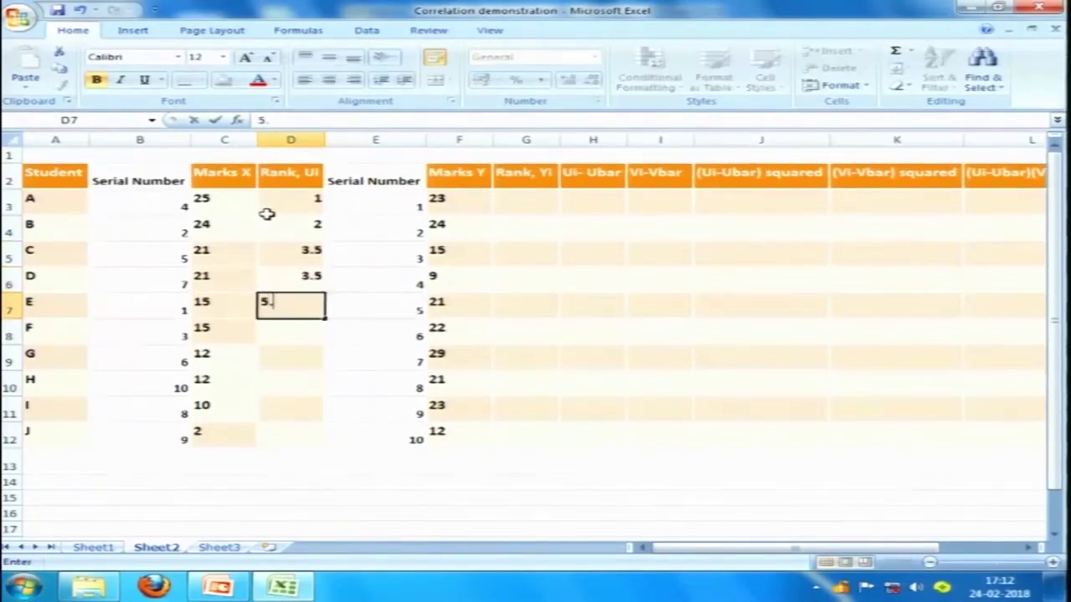
key(Return)
text(5)
key(Return)
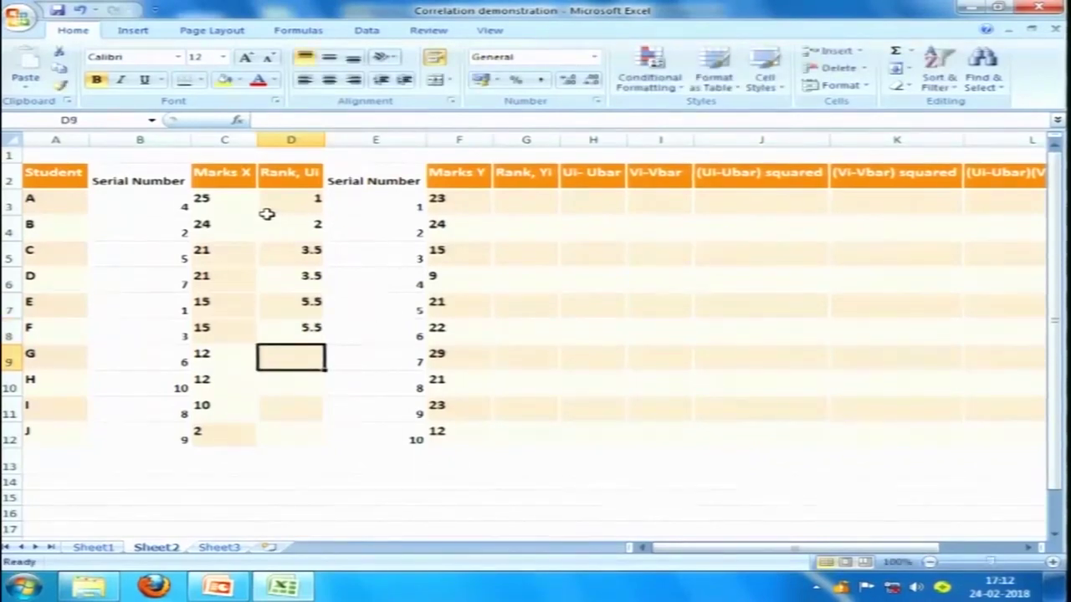
text(7.5)
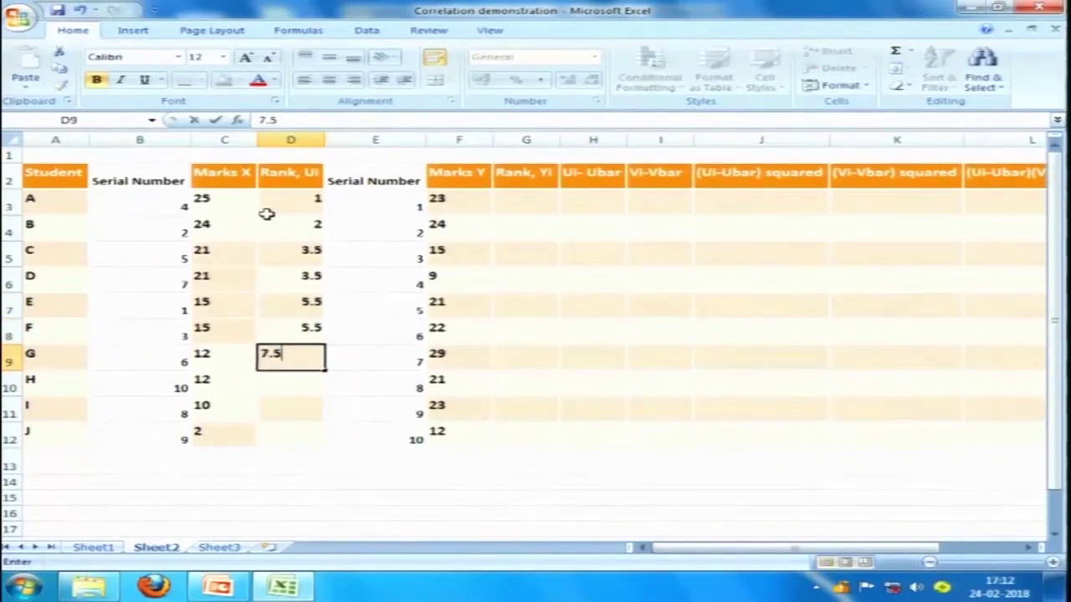
key(Return)
text(7)
key(Return)
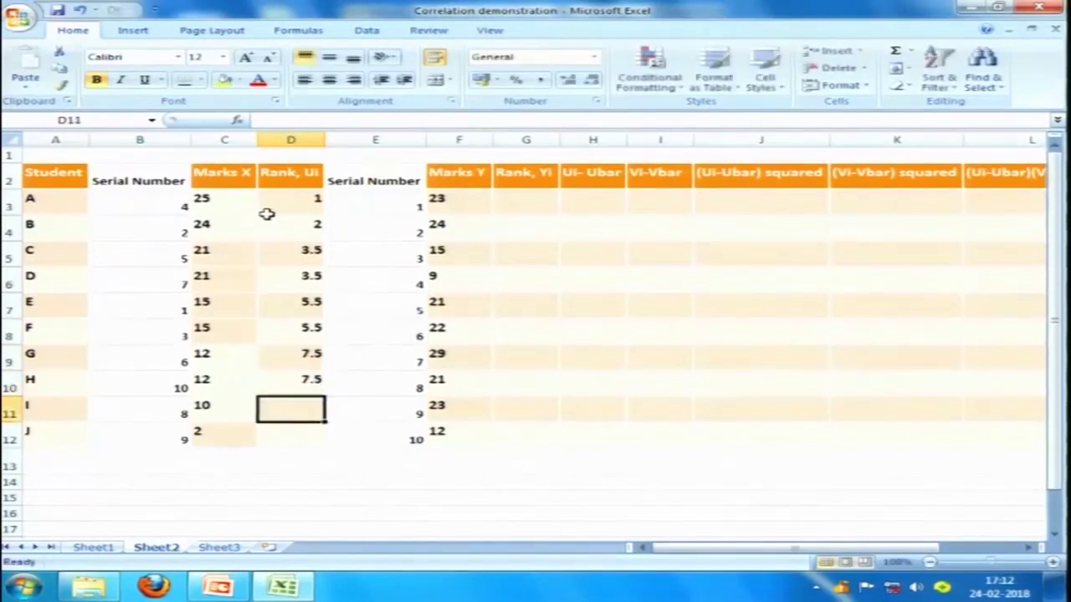
text(9)
key(Return)
text(10)
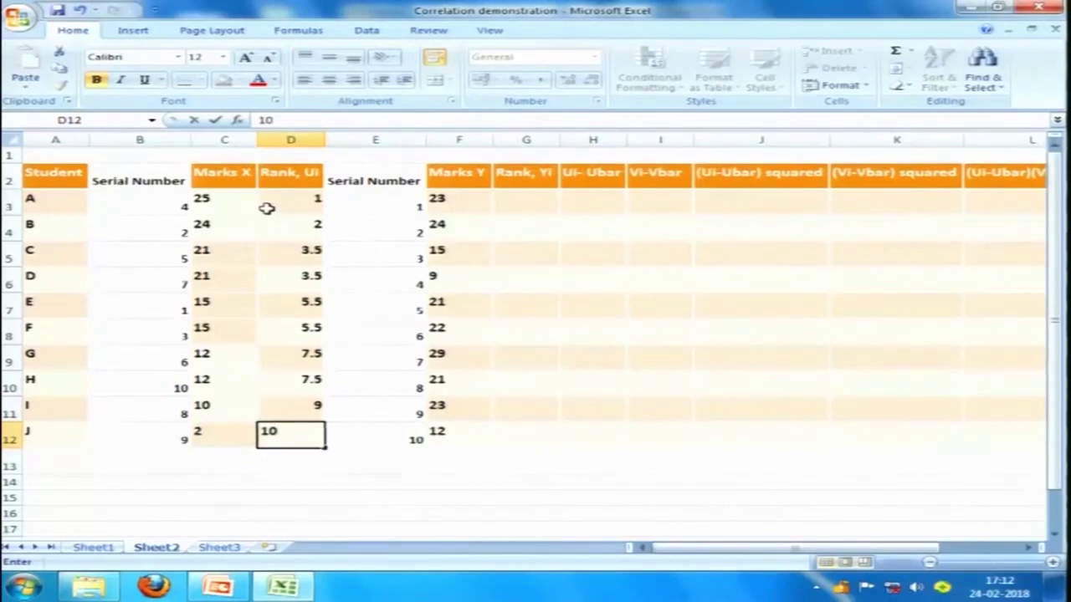
- Sort the Serial Number, Marks X and Rank, Ui range B2:D12 by Serial Number values, Largest to Smallest
click(281, 231)
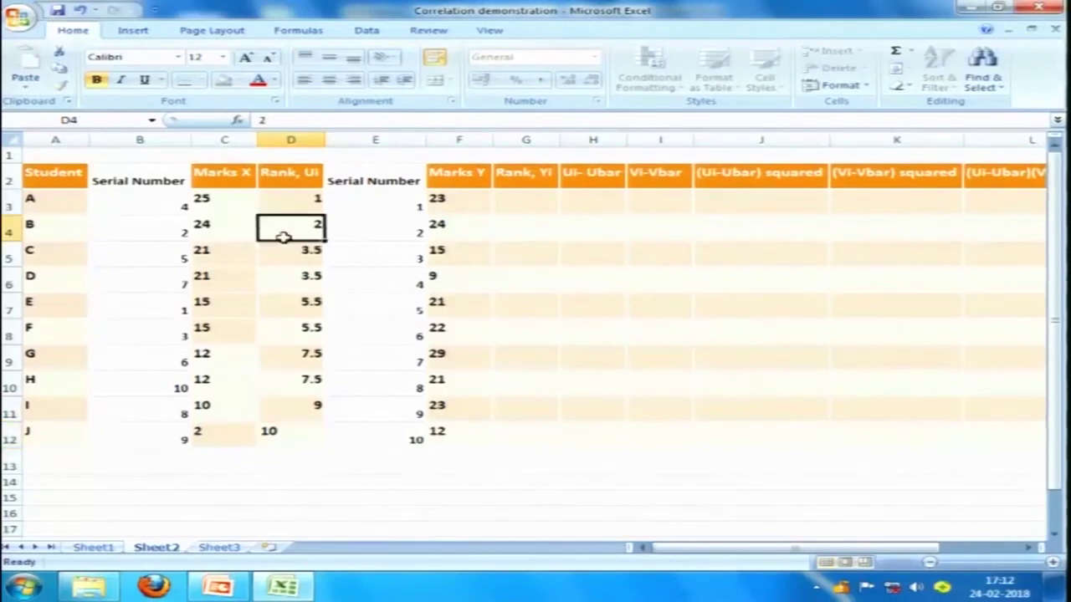
click(297, 440)
drag(148, 208, 287, 425)
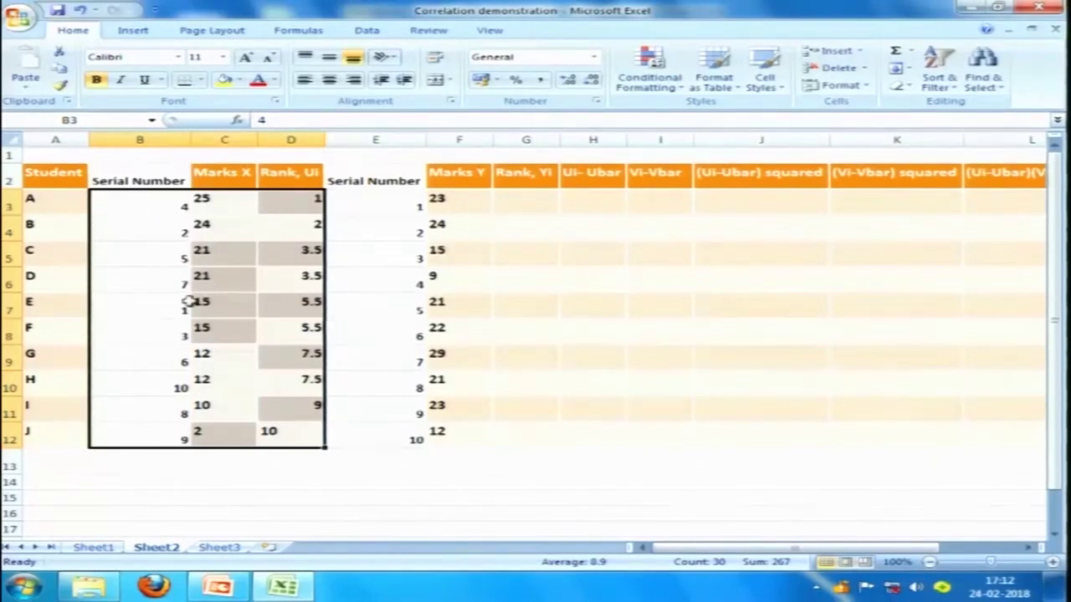
drag(137, 179, 269, 428)
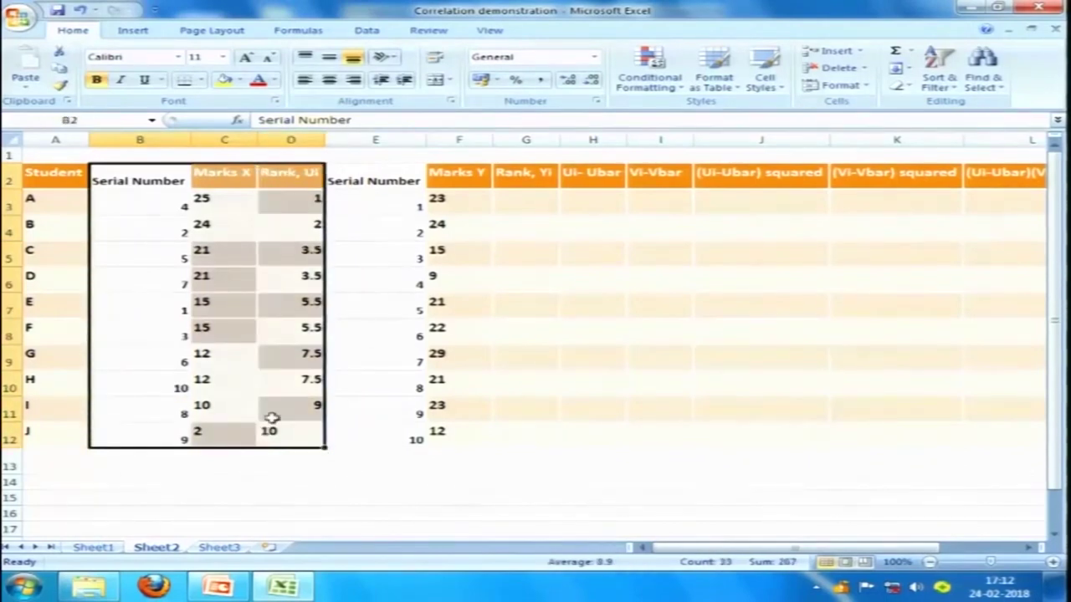
click(956, 89)
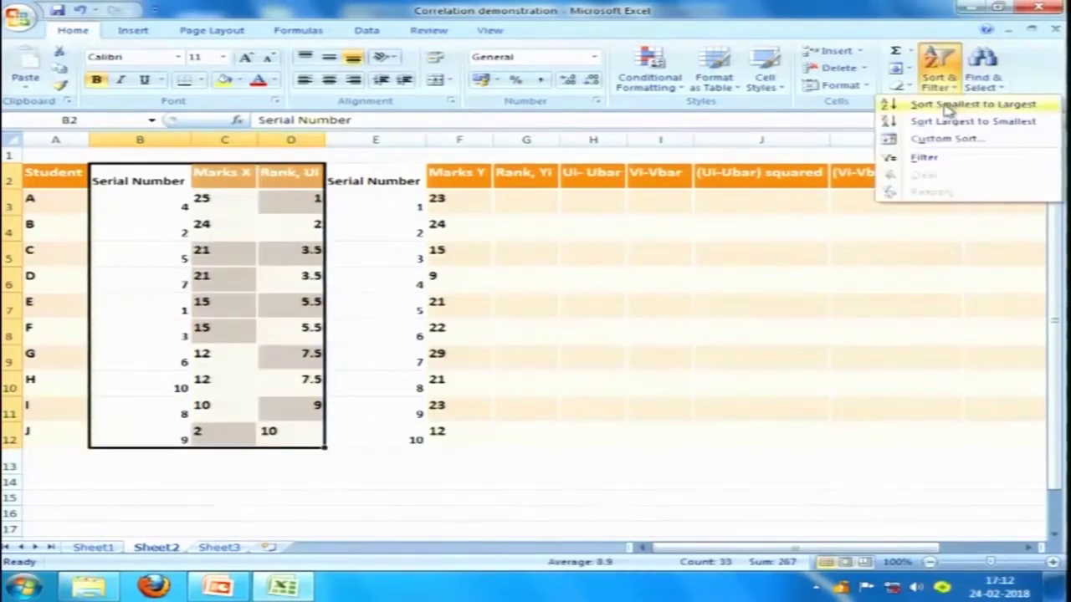
click(941, 140)
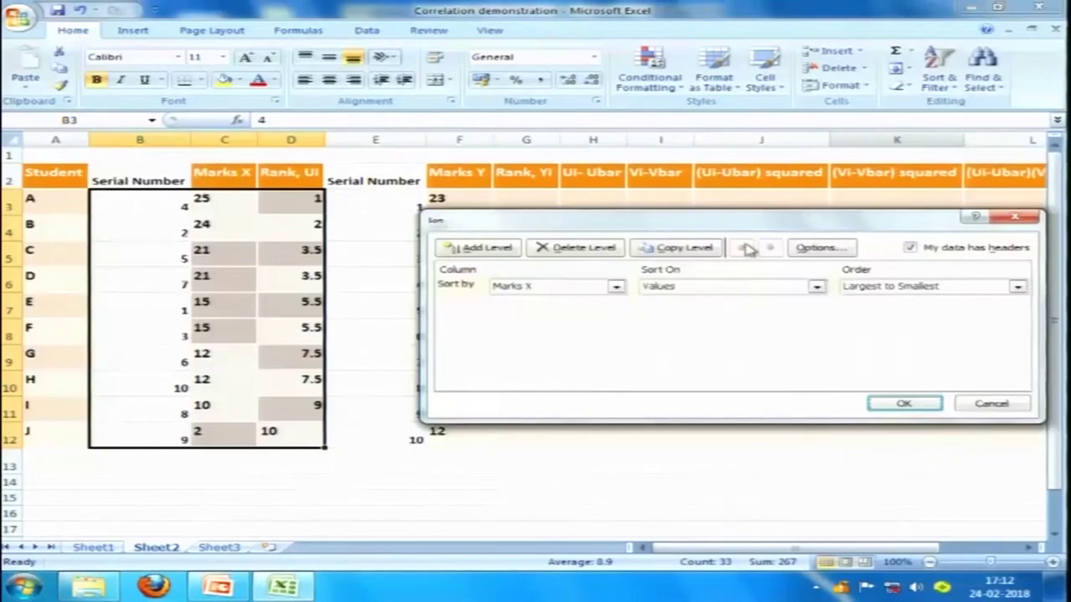
click(617, 287)
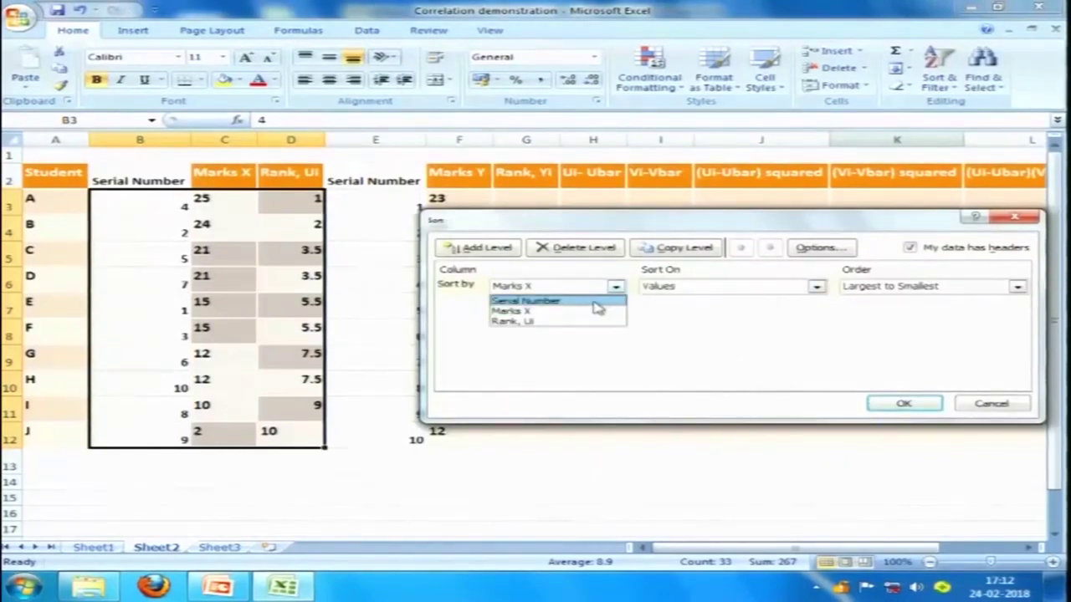
click(596, 301)
click(903, 403)
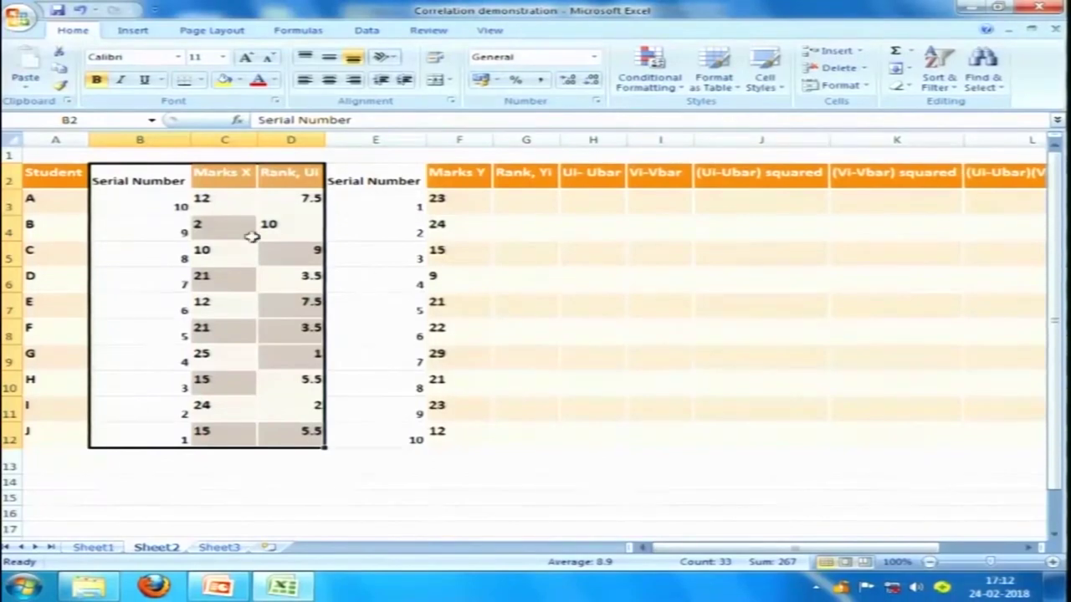
- Compare the Marks X and Rank, Ui cells against students A and B in the first rows
click(243, 209)
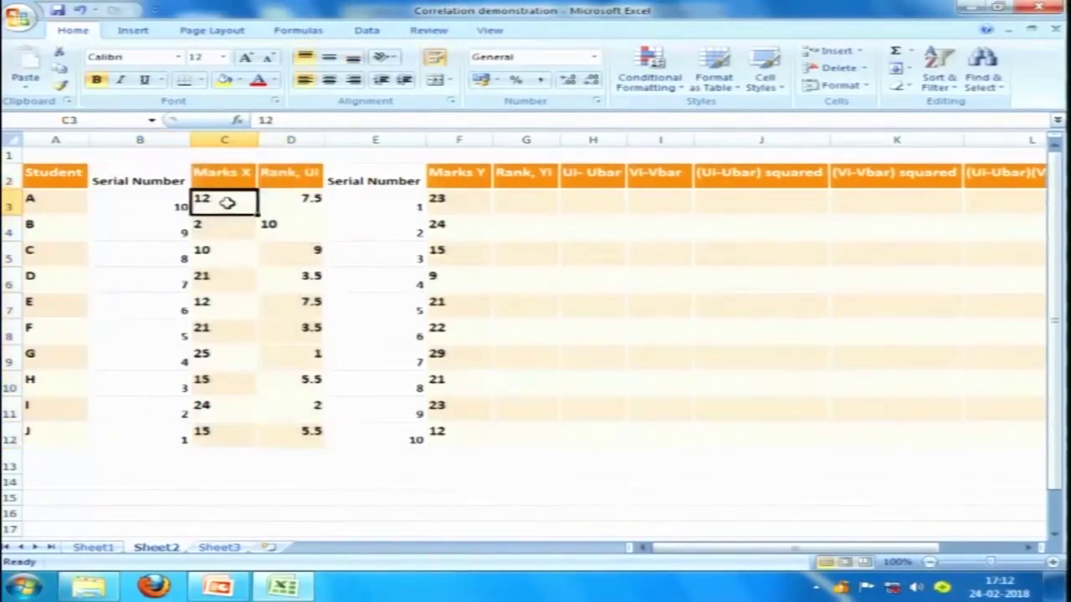
click(33, 199)
click(204, 199)
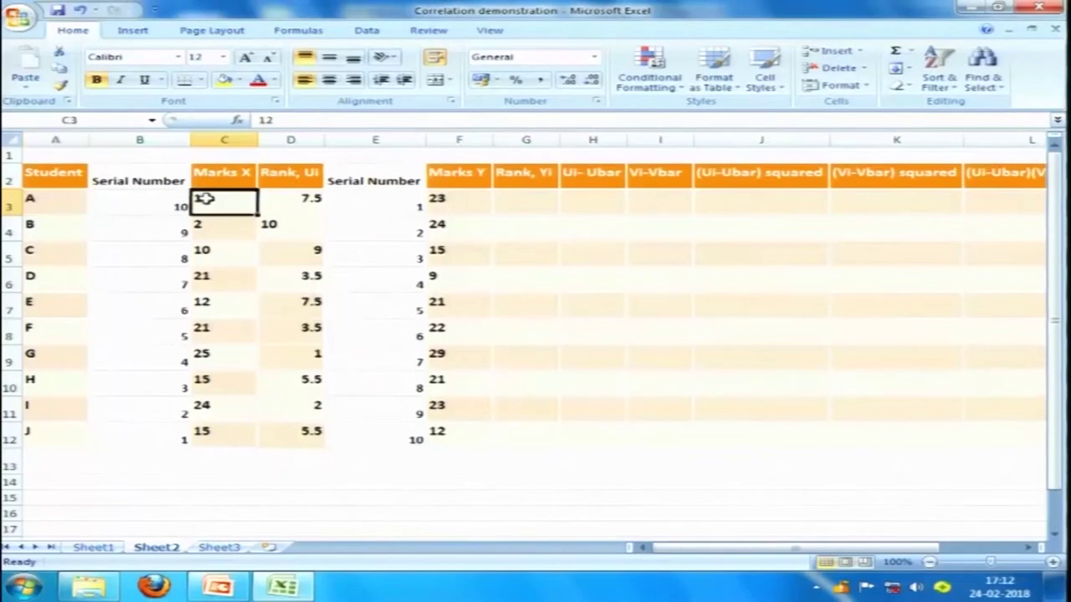
click(54, 219)
click(225, 236)
click(52, 205)
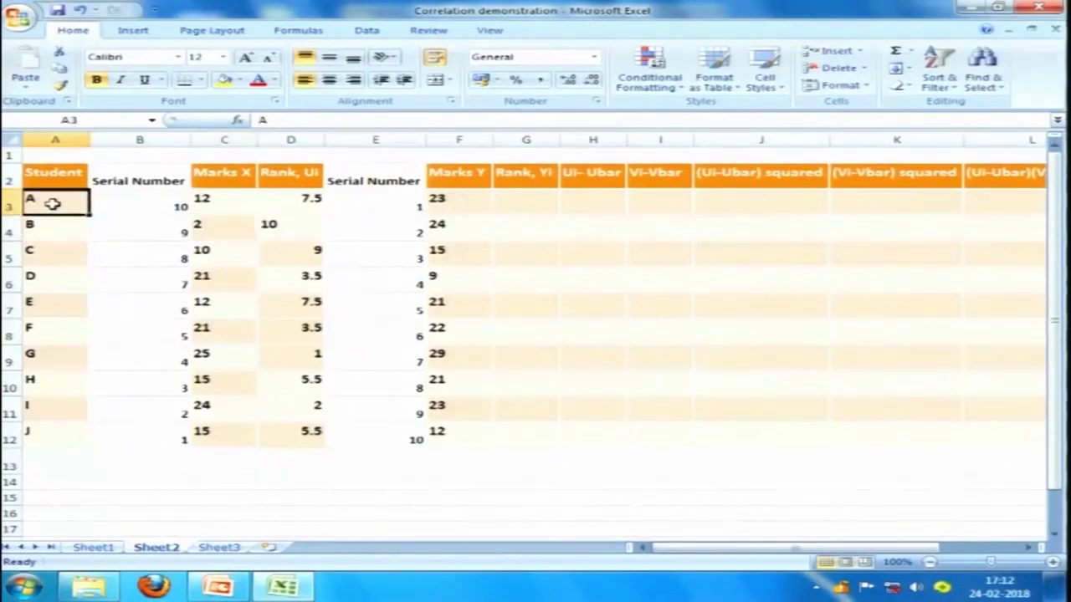
click(293, 209)
click(54, 234)
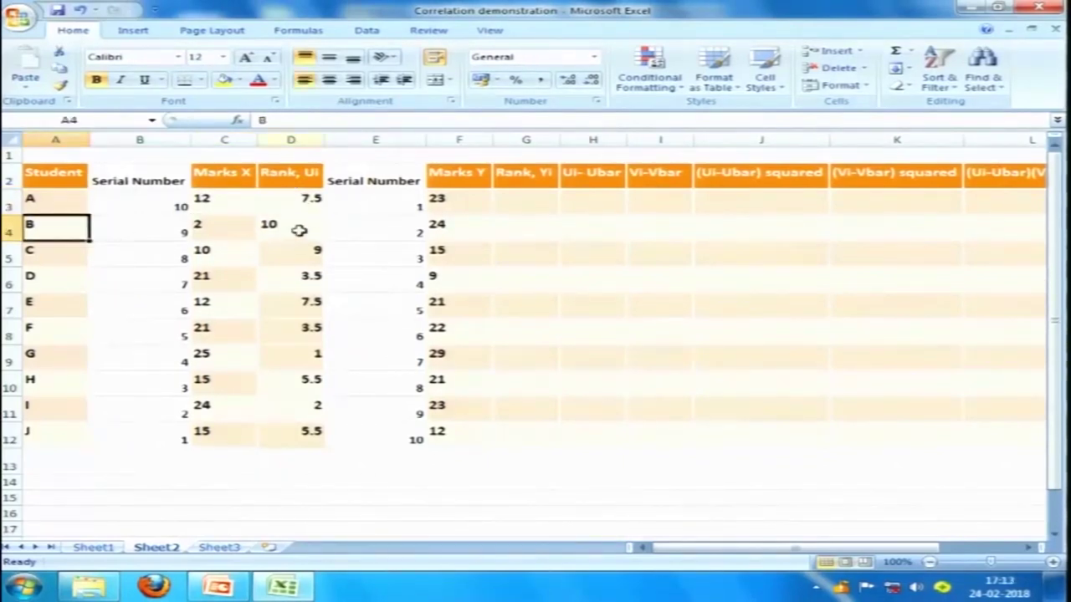
click(296, 228)
drag(226, 209, 233, 211)
click(225, 225)
key(ctrl+c)
click(375, 331)
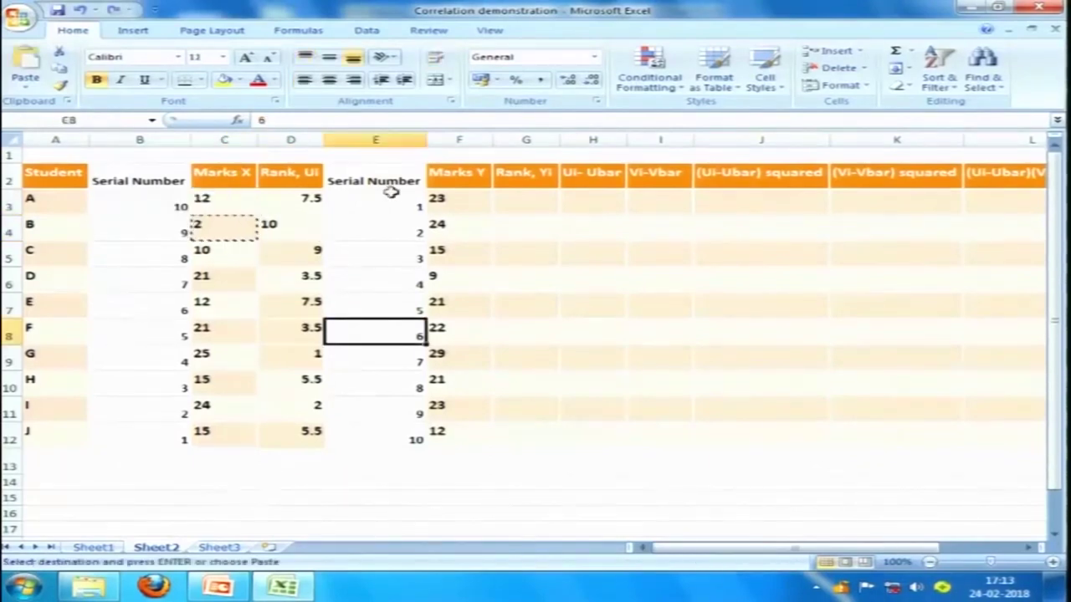
- Correct the header in G2 to "Rank, Vi"
click(521, 208)
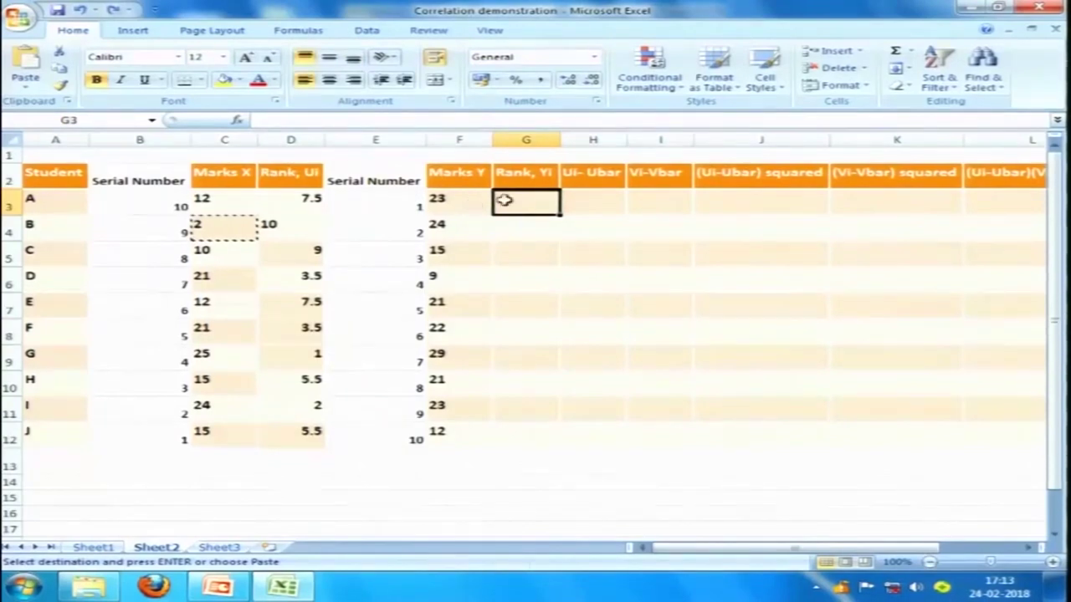
double_click(542, 173)
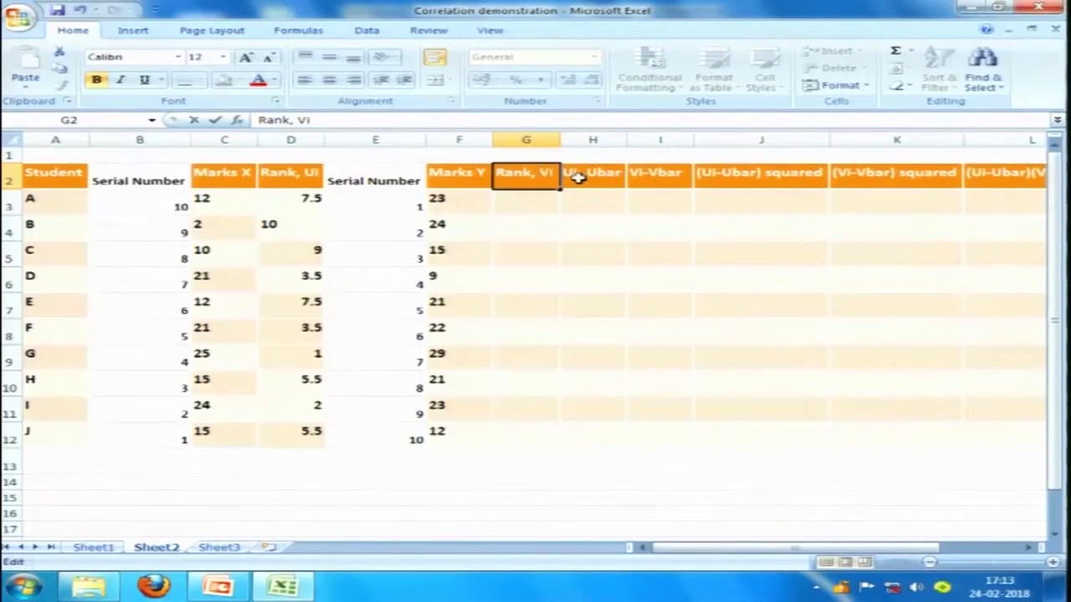
- Sort the Serial Number and Marks Y range E2:F12 by Marks Y values, Largest to Smallest
drag(402, 206, 461, 435)
drag(380, 176, 453, 428)
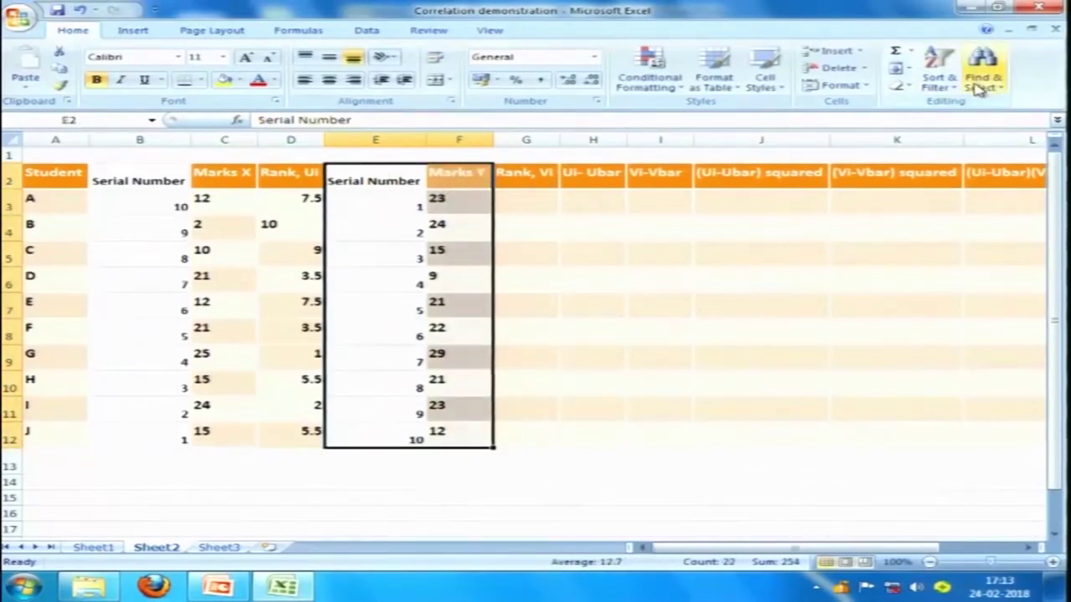
click(939, 83)
click(947, 139)
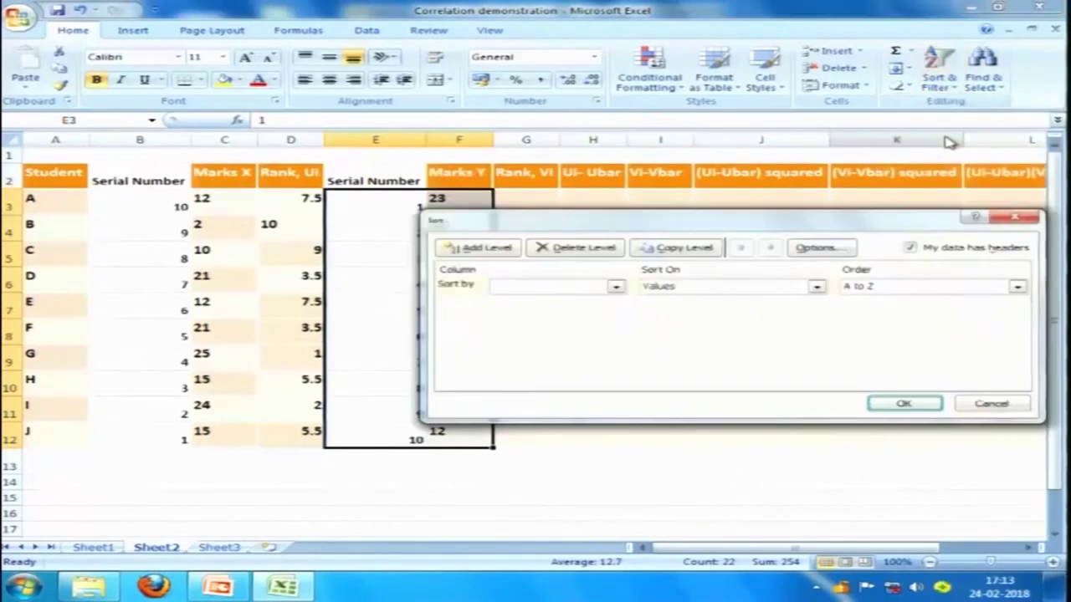
click(616, 286)
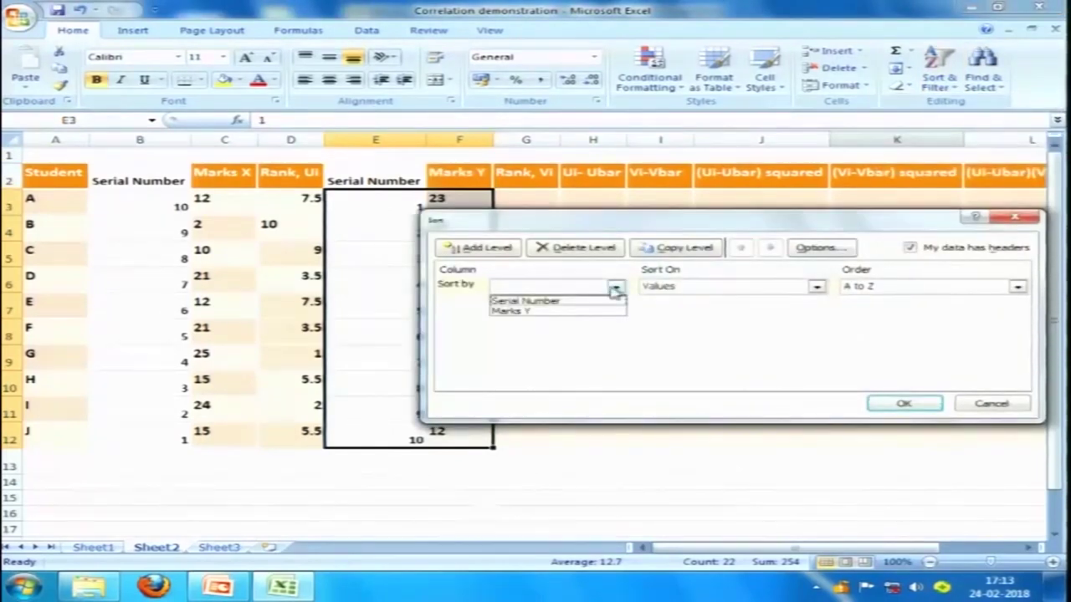
click(571, 311)
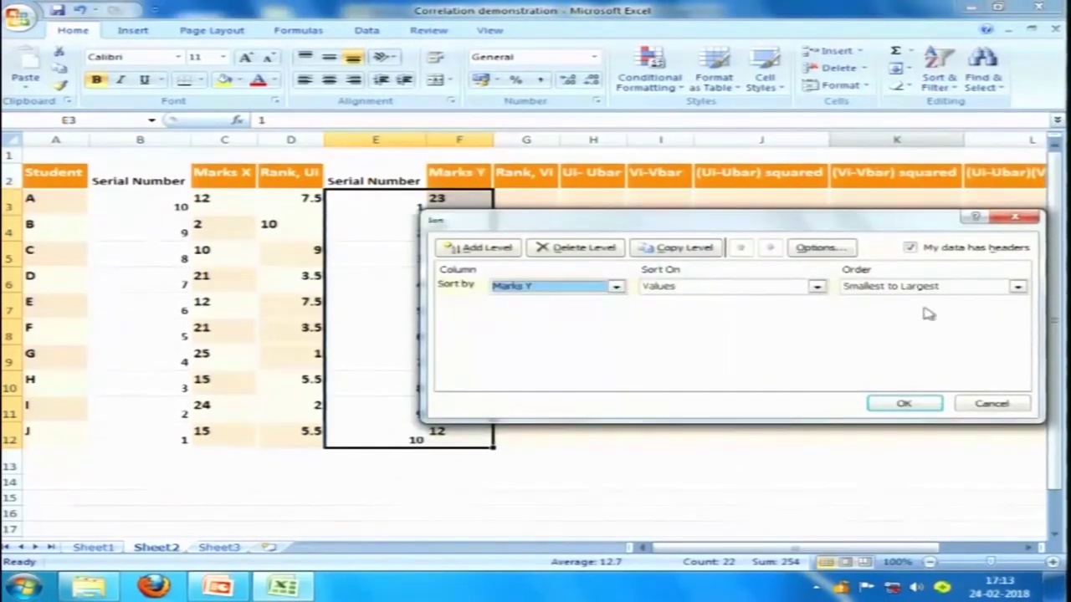
click(1018, 286)
click(894, 310)
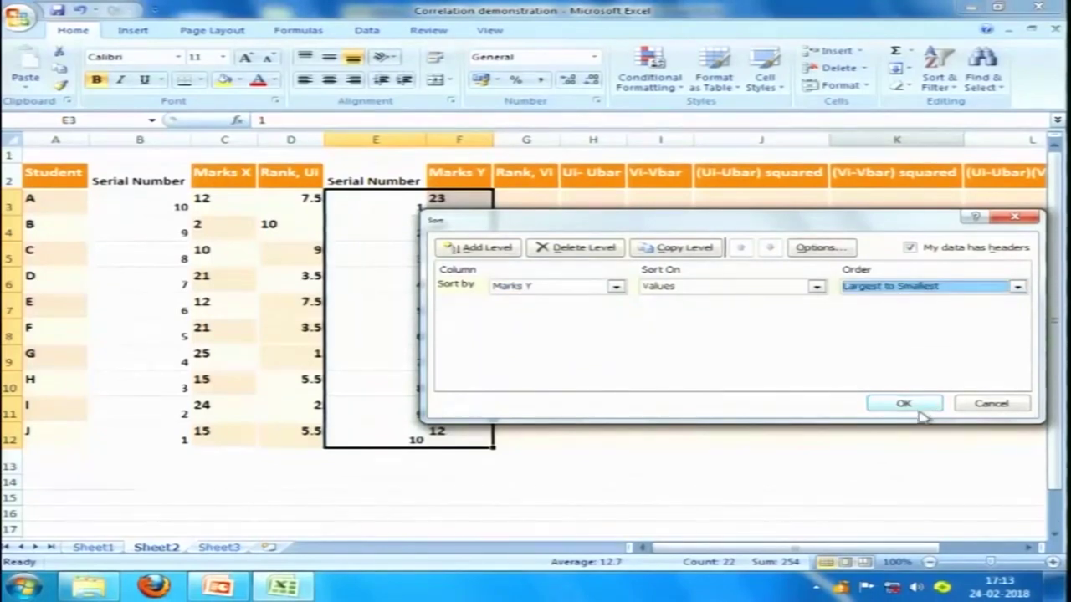
click(915, 405)
- Enter the Vi ranks 1, 2, 3.5 and 3.5 in G3:G6 for the sorted Marks Y values
click(532, 206)
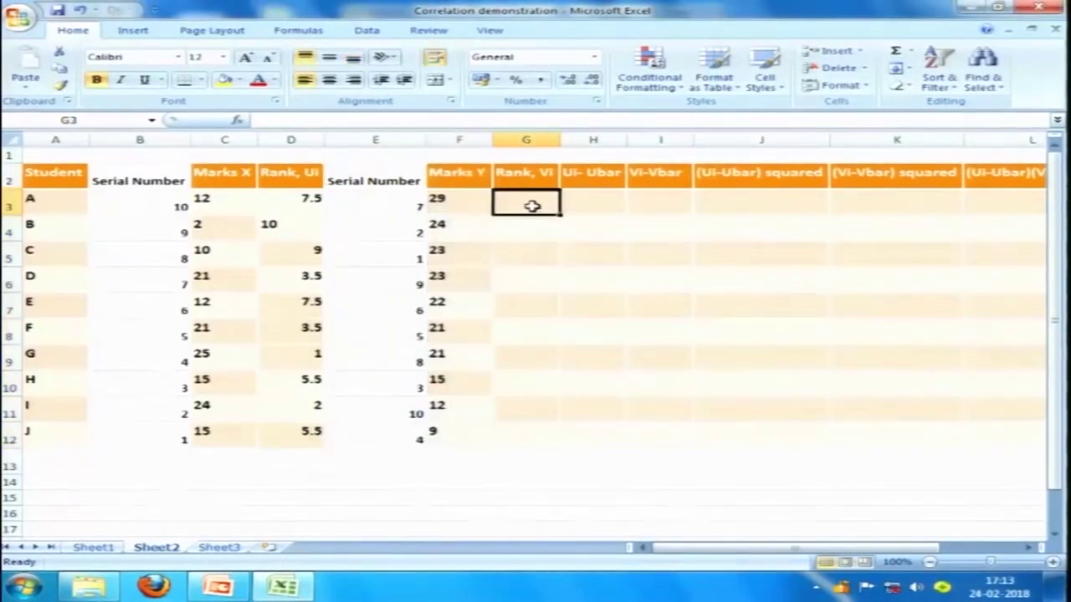
text(1)
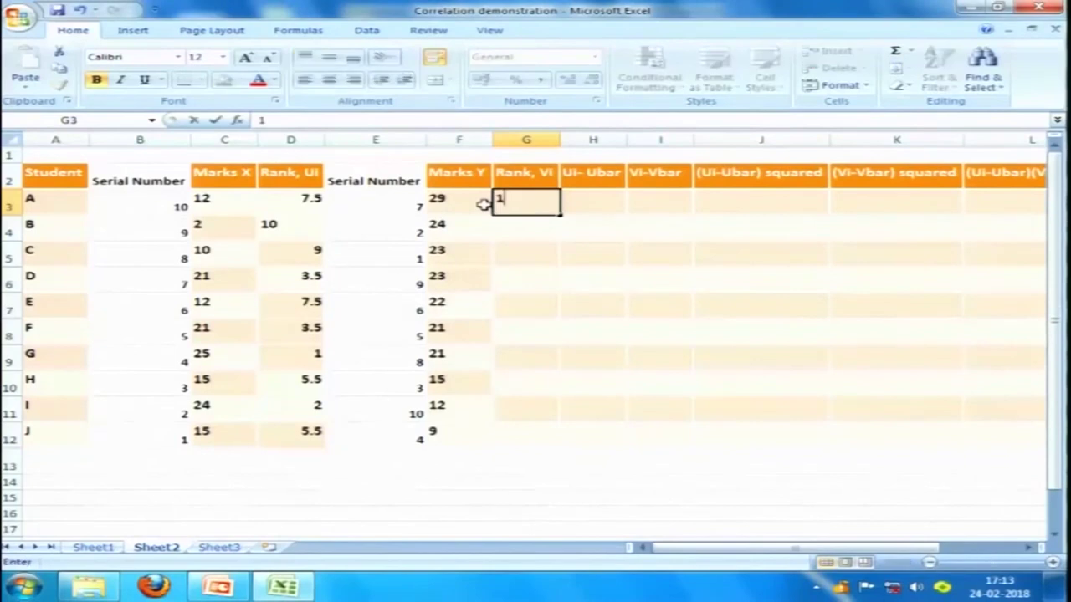
key(Return)
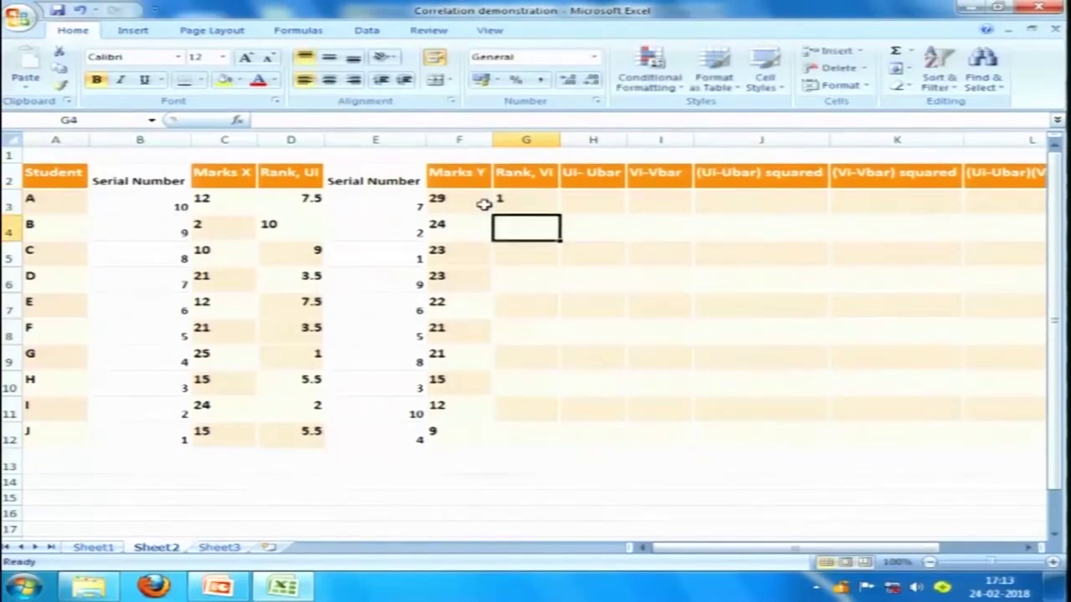
text(2)
key(Return)
text(3.)
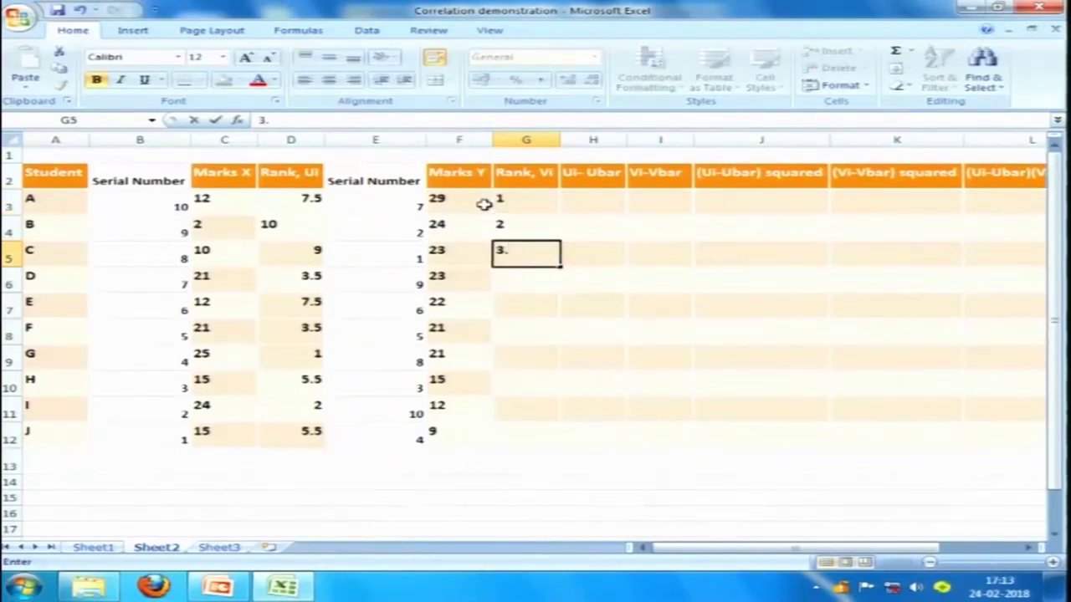
text(5)
key(Return)
text(3.)
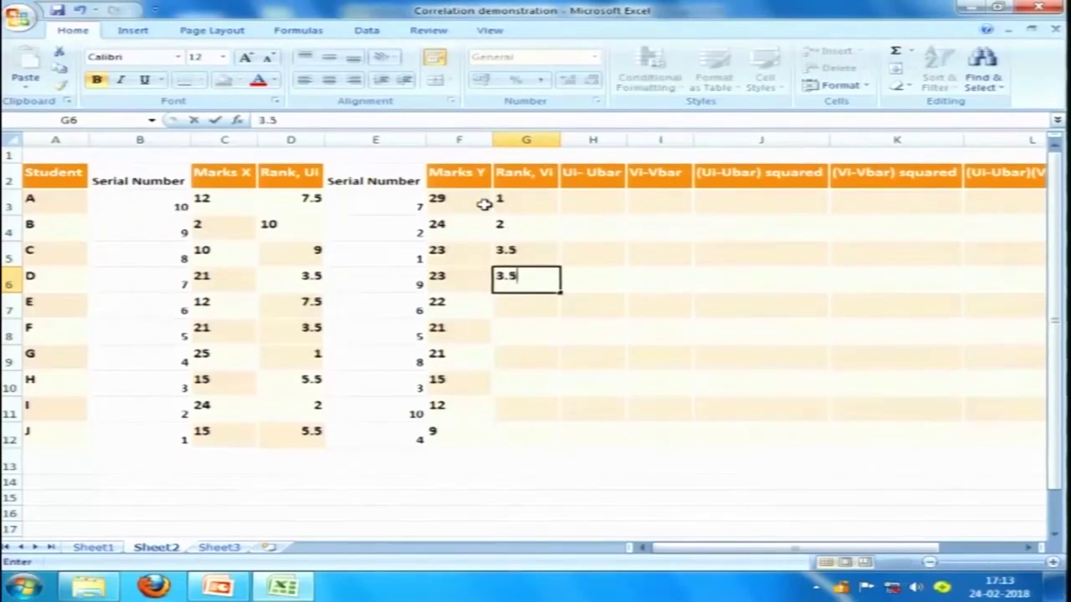
key(Return)
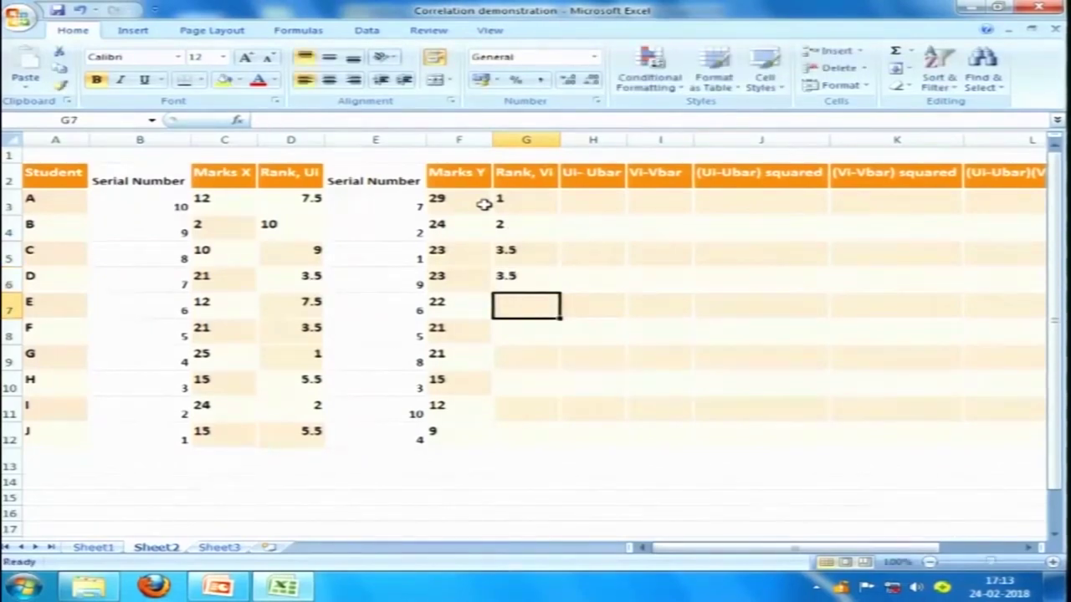
- Enter the remaining Vi ranks 5, 6.5, 6.5, 8, 9 and 10 in G7:G12
text(5)
key(Return)
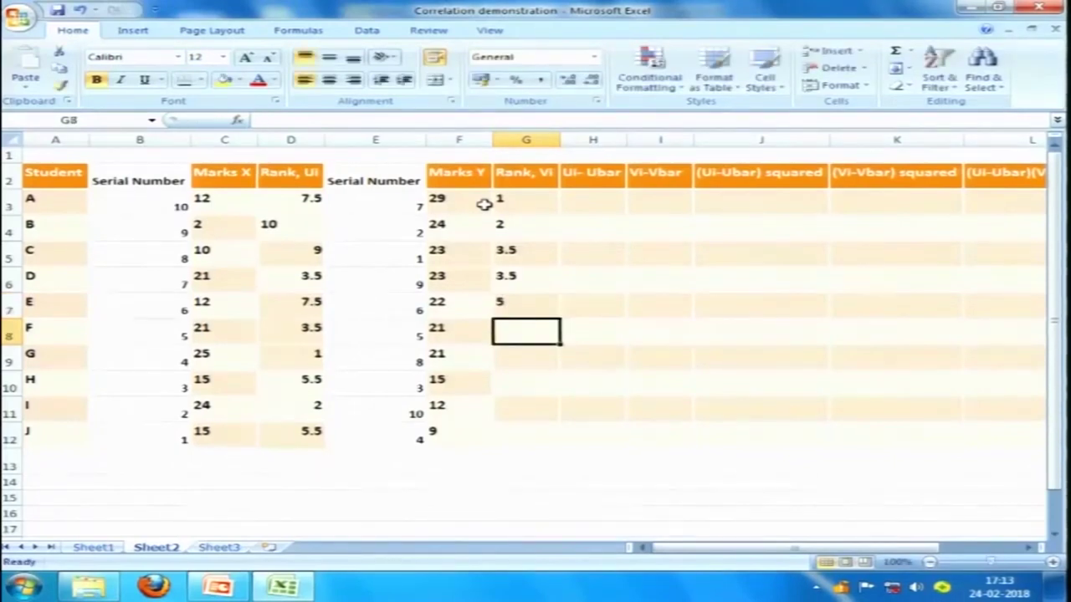
text(6.5)
key(Return)
text(6.)
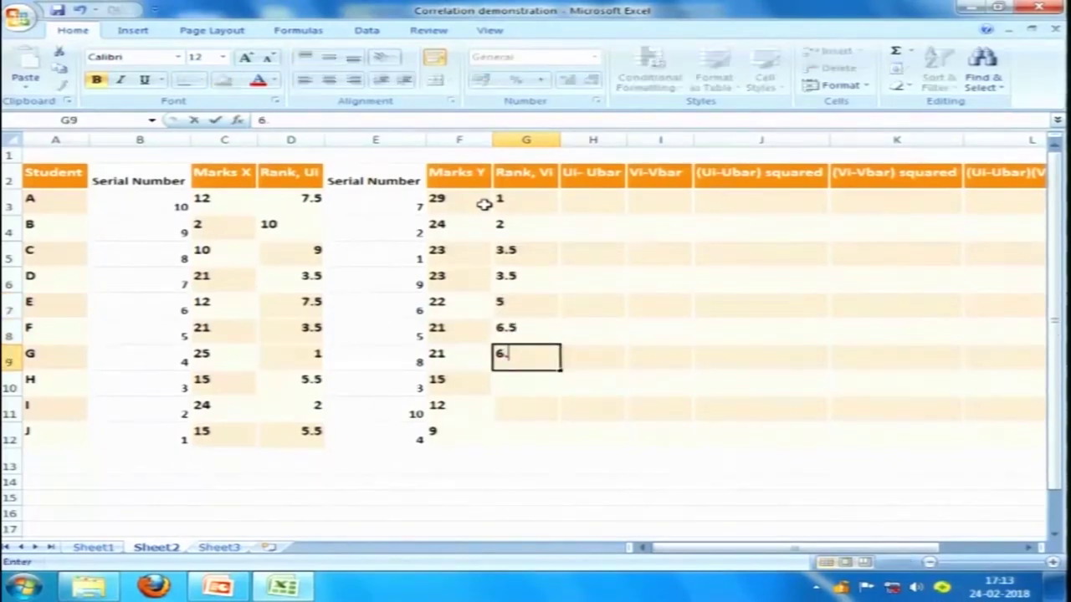
key(Return)
text(8)
key(Return)
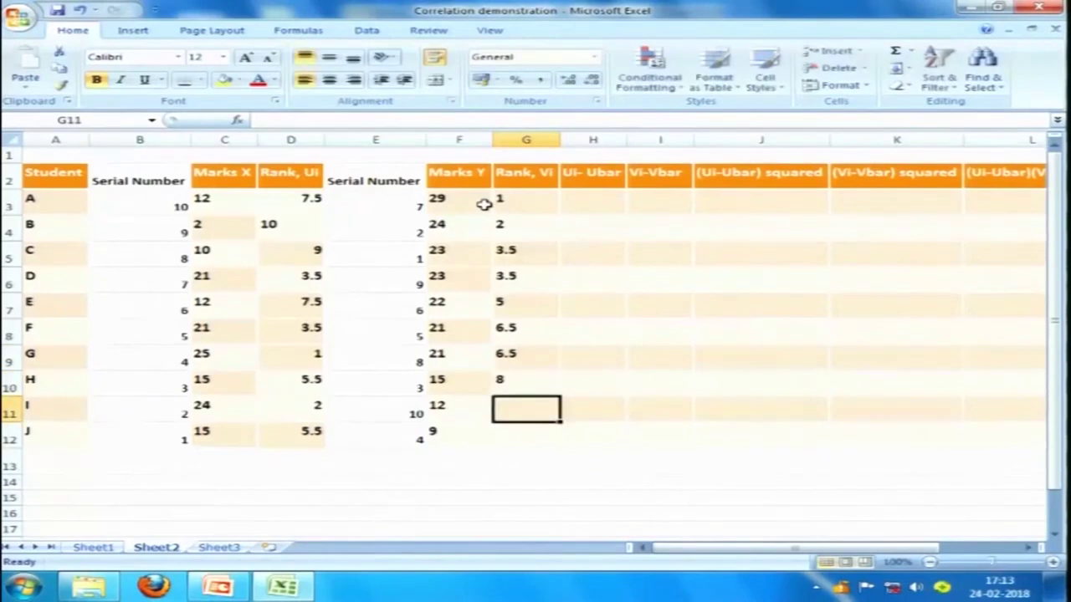
text(9)
key(Return)
text(10)
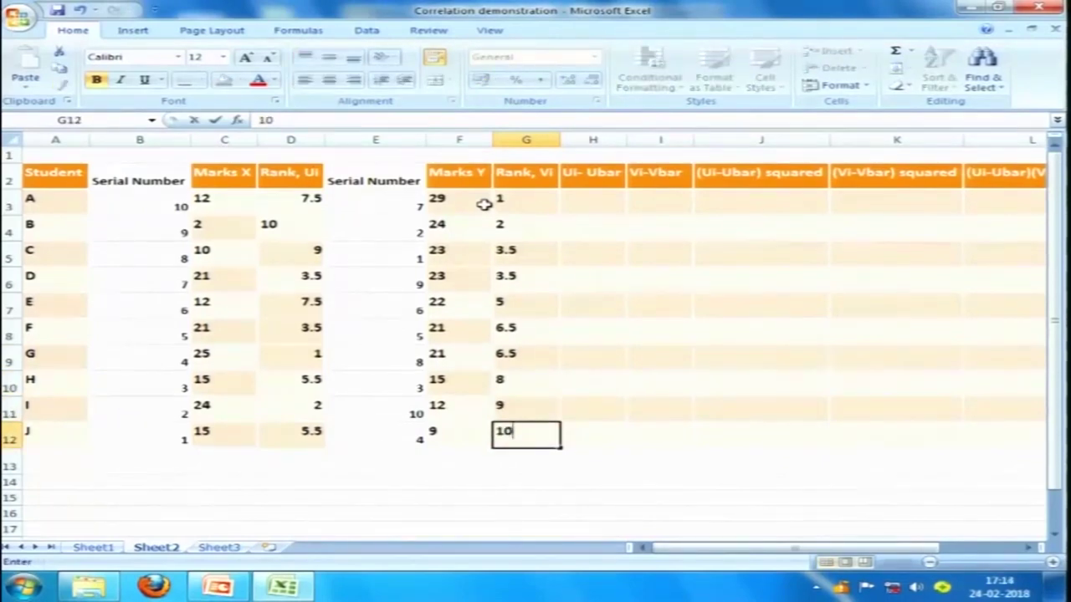
key(Return)
- Sort the Serial Number, Marks Y and Rank, Vi range E2:G12 by Serial Number, Smallest to Largest
drag(354, 174, 527, 426)
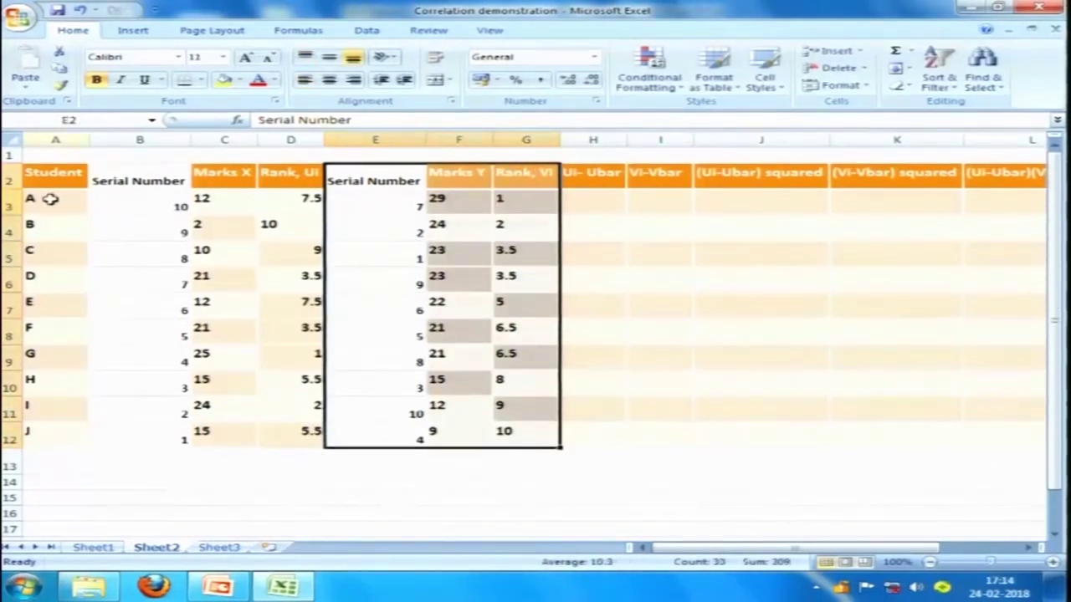
click(33, 203)
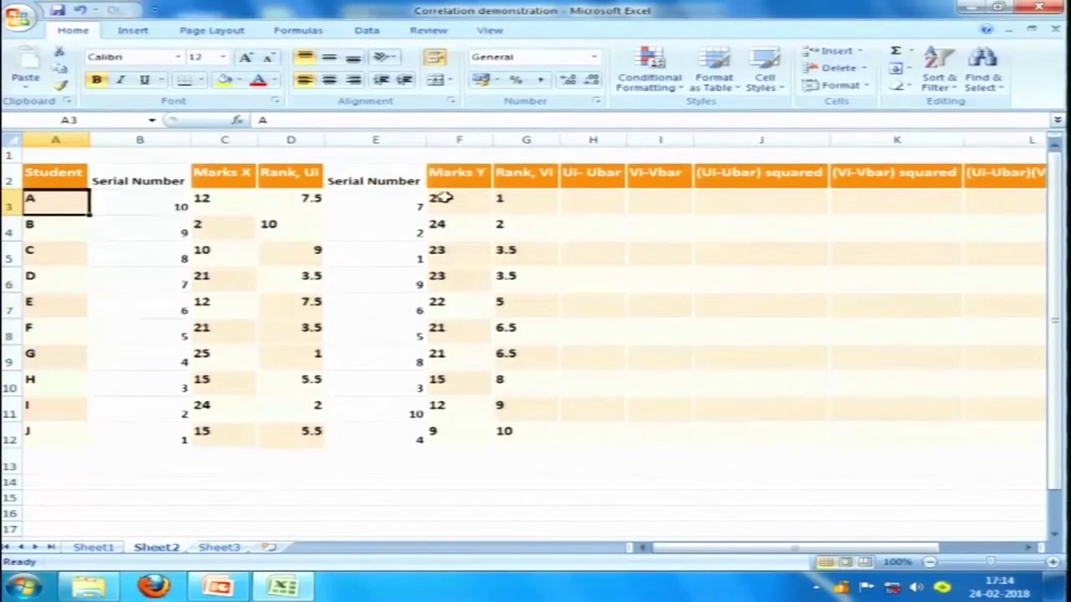
drag(368, 180, 506, 432)
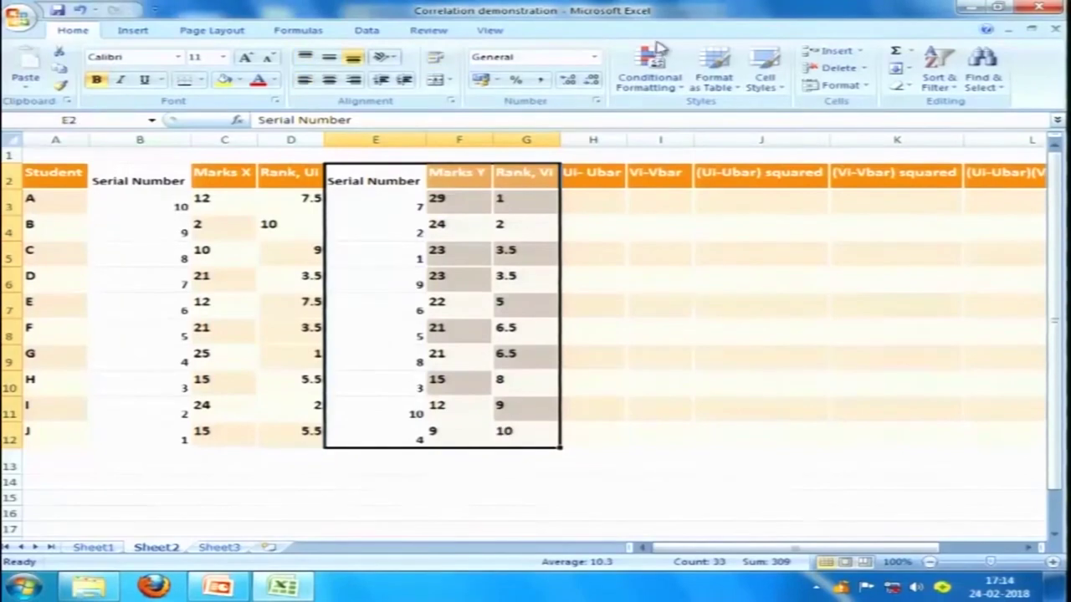
click(940, 80)
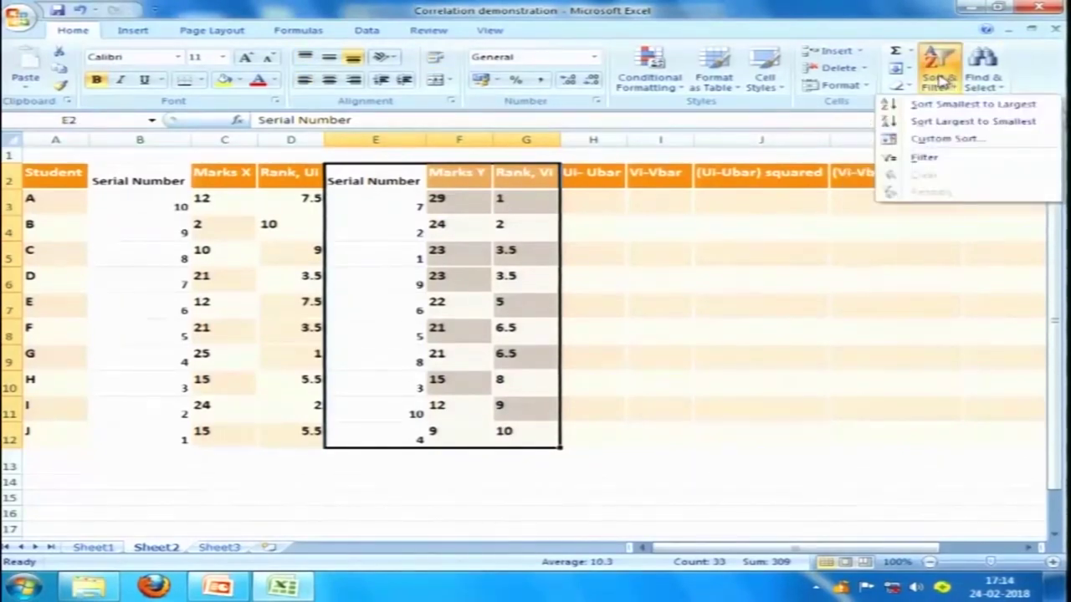
click(944, 139)
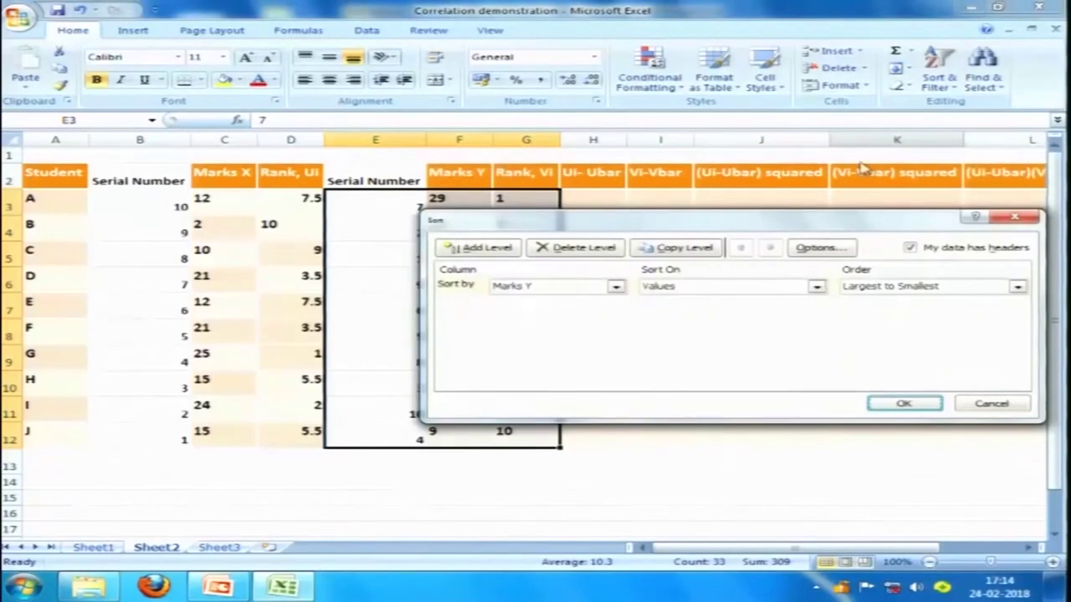
click(615, 286)
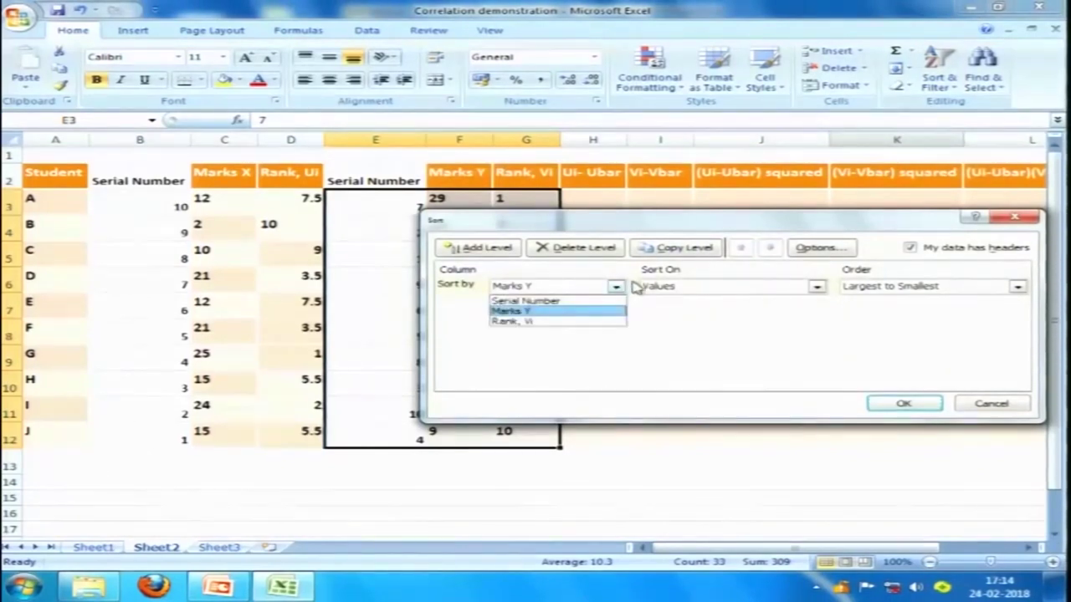
click(526, 300)
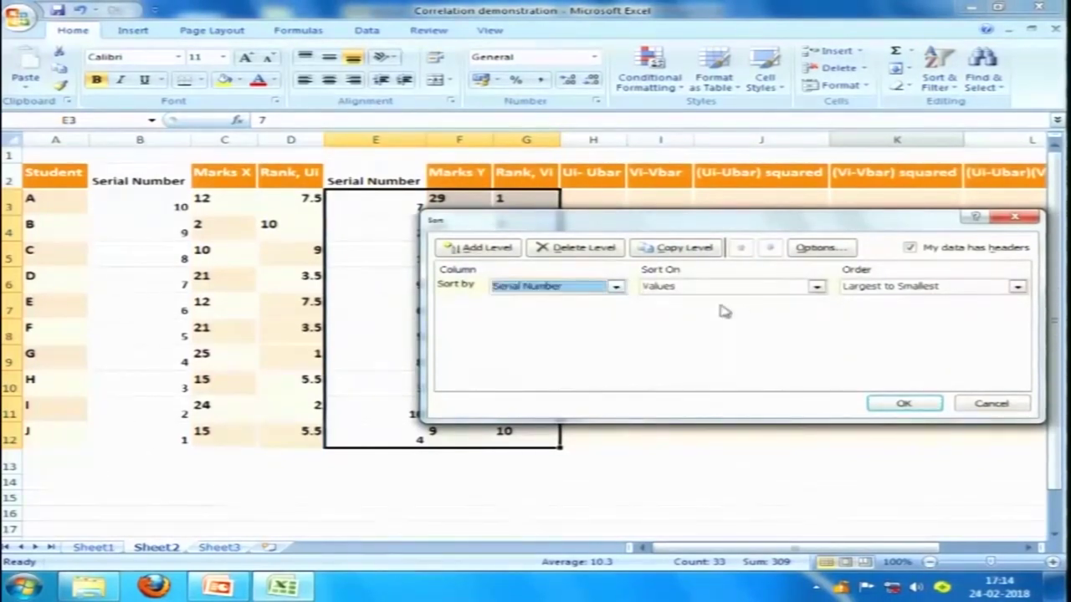
click(1017, 286)
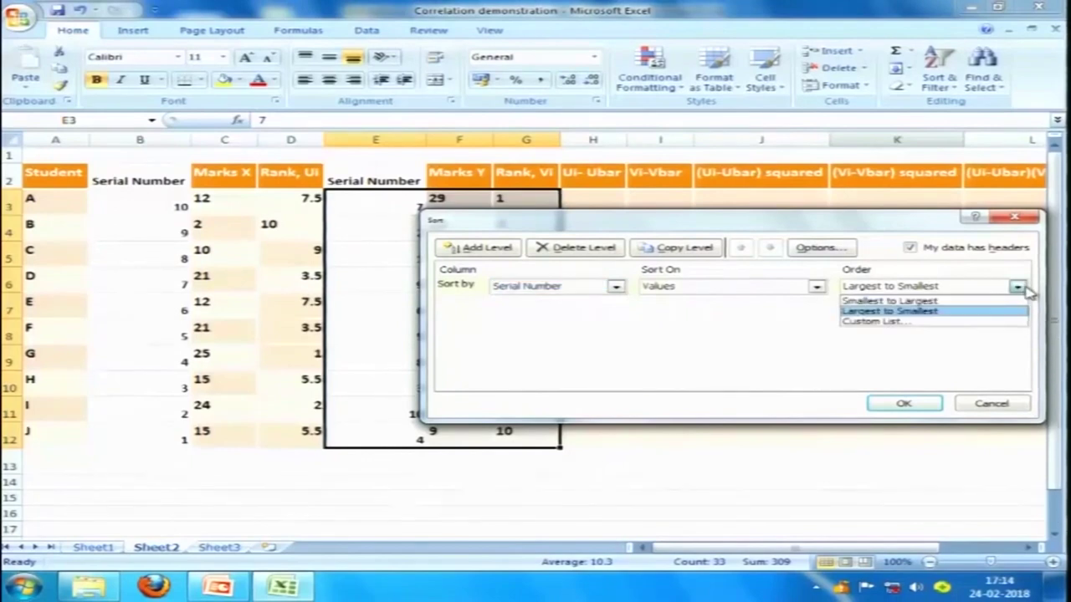
click(937, 300)
click(903, 403)
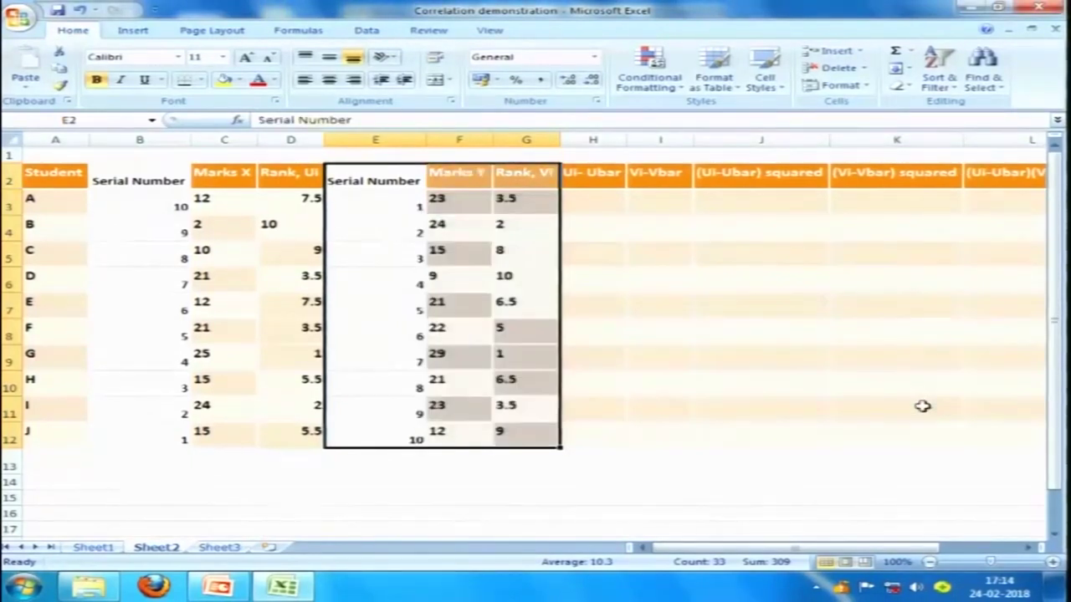
- Right-align student B's Ui rank in cell D4 to match the rest of the column
click(273, 223)
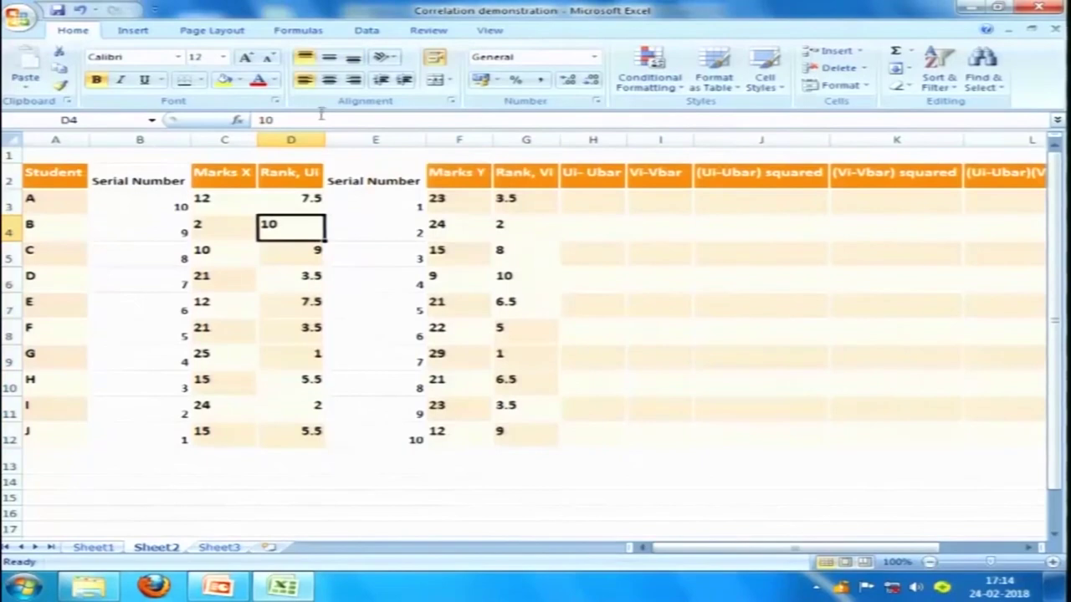
click(353, 79)
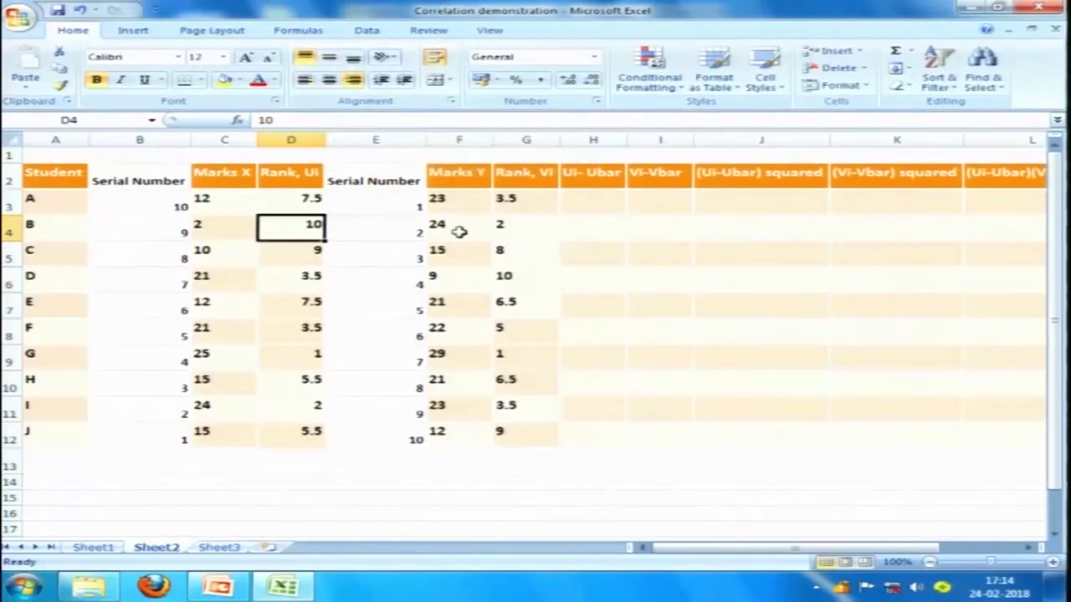
click(287, 203)
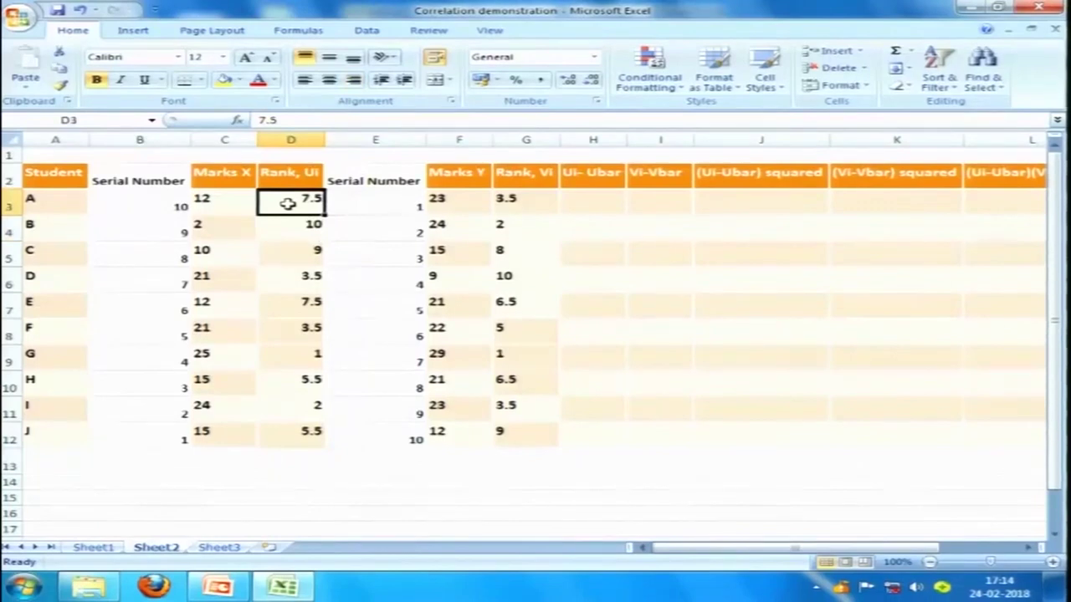
- Hide the two Serial Number columns, B and E
click(144, 139)
right_click(152, 144)
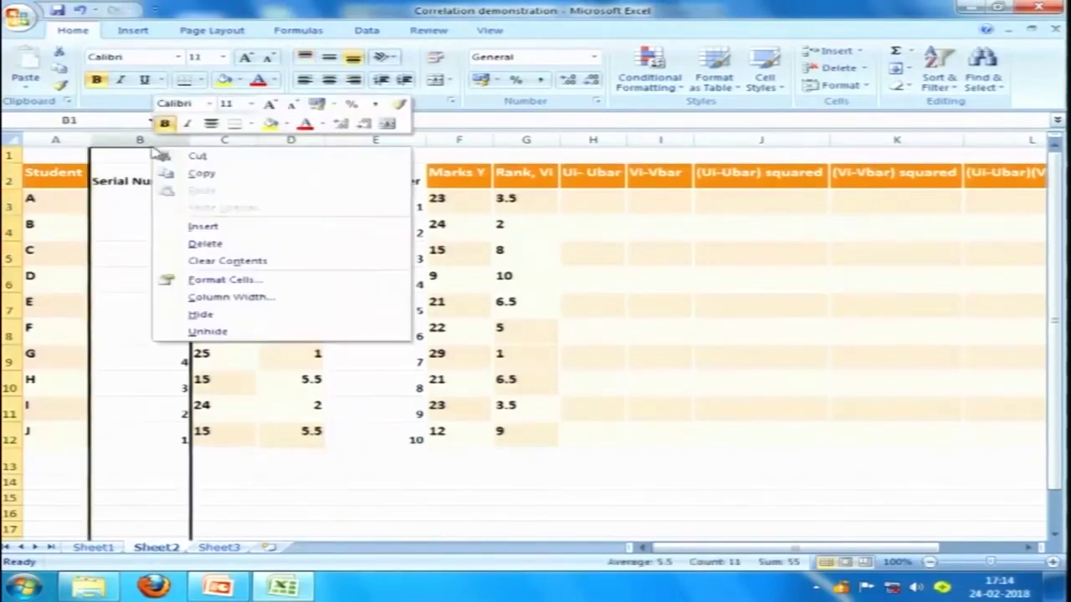
click(201, 315)
click(268, 141)
right_click(266, 141)
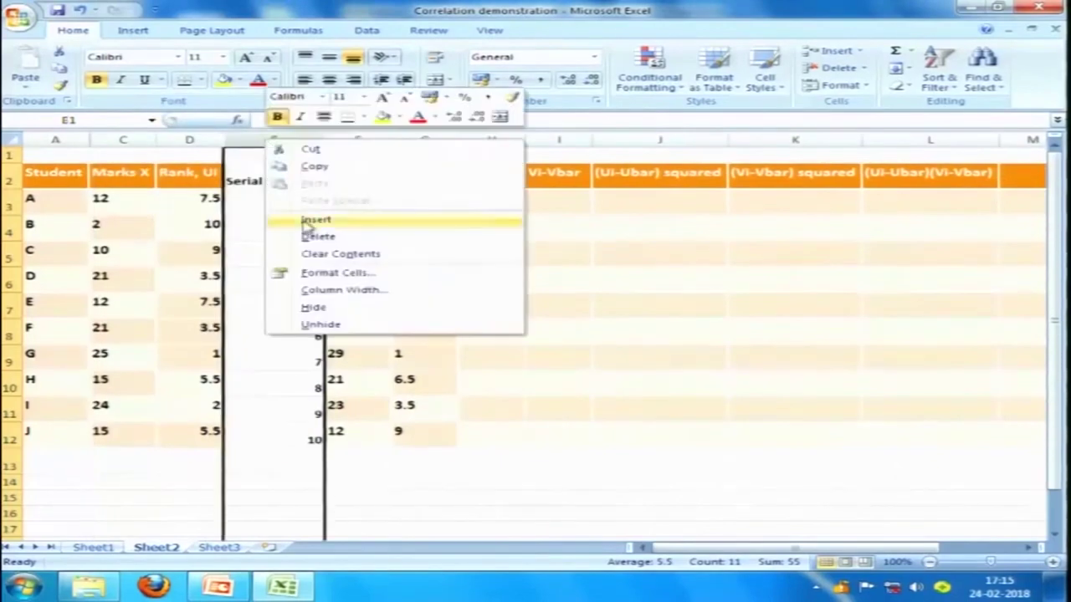
click(313, 307)
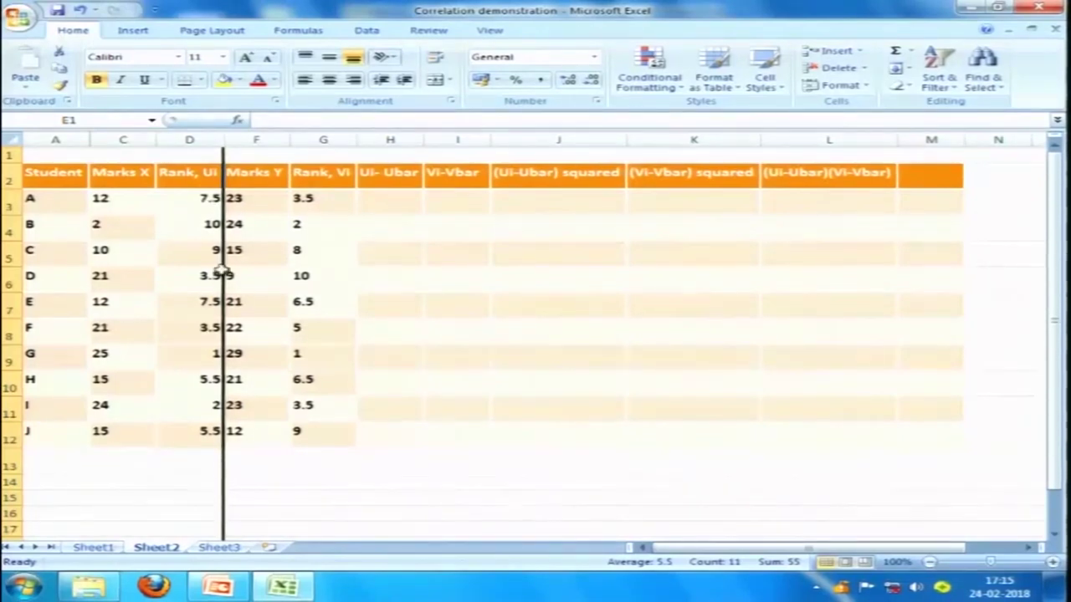
- Calculate the mean of the Ui ranks in D13 with =AVERAGE(D3:D12)
click(193, 458)
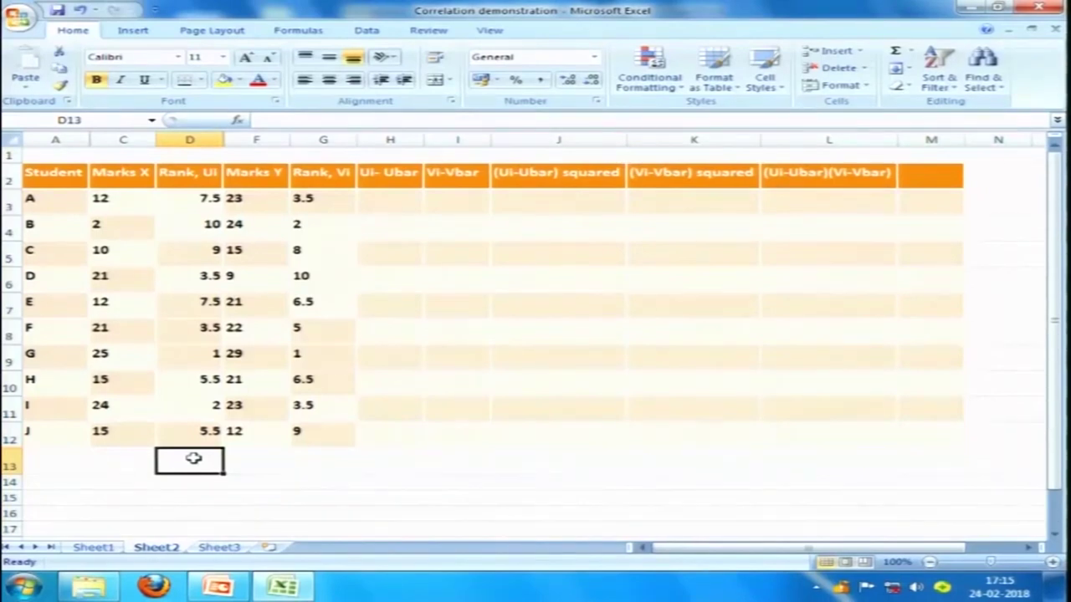
text(=)
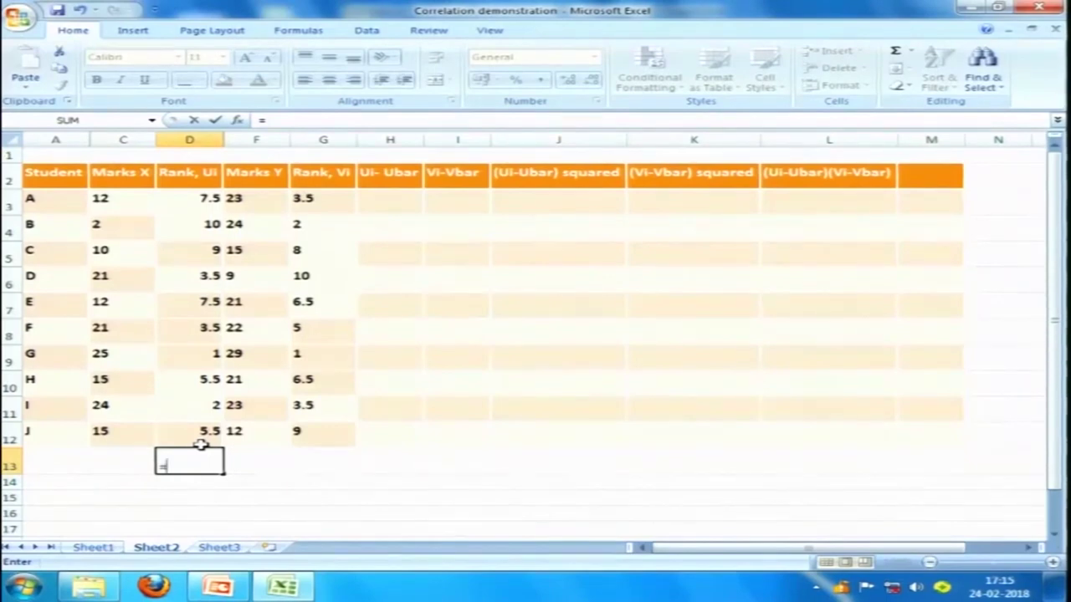
text(Ave)
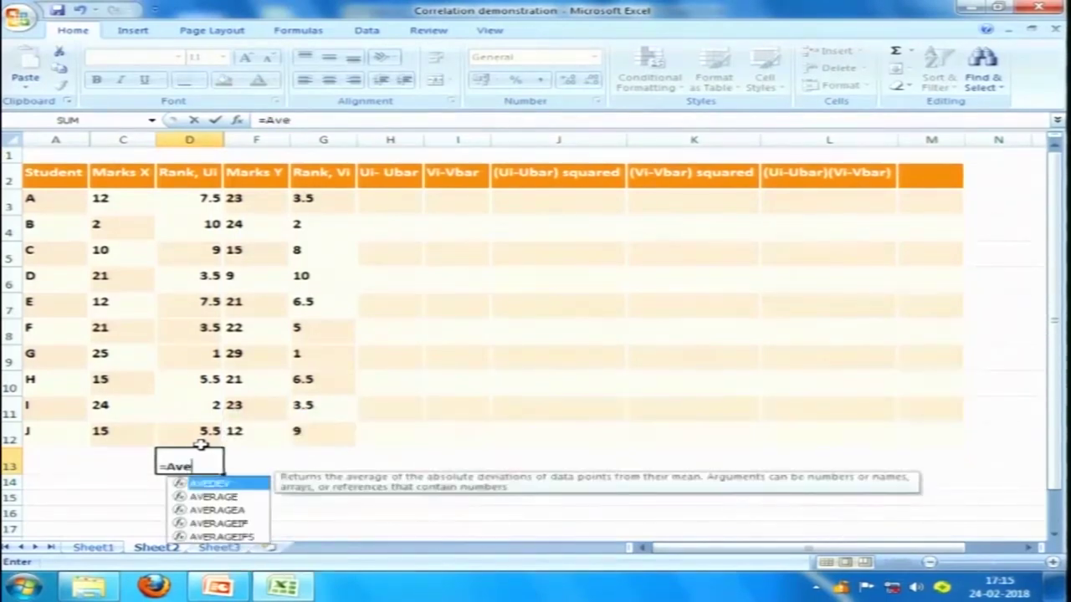
double_click(215, 499)
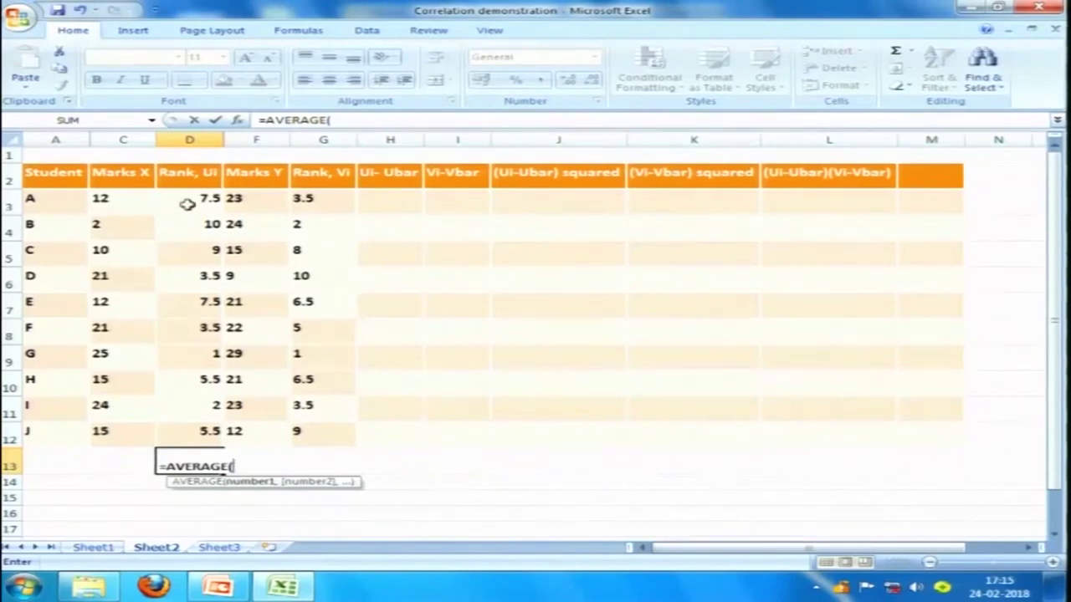
drag(192, 197, 191, 432)
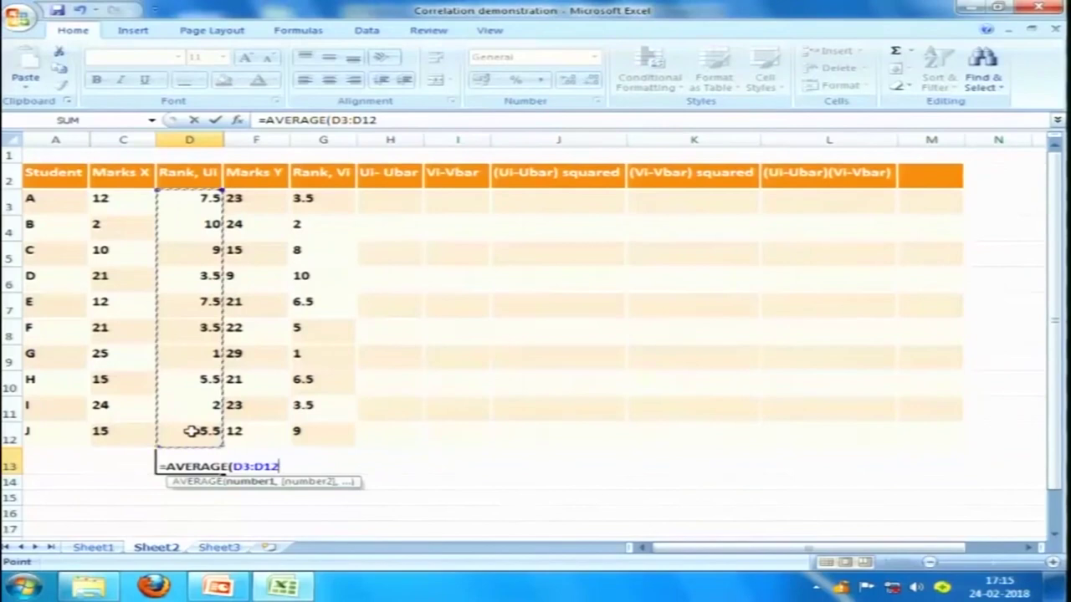
key(Return)
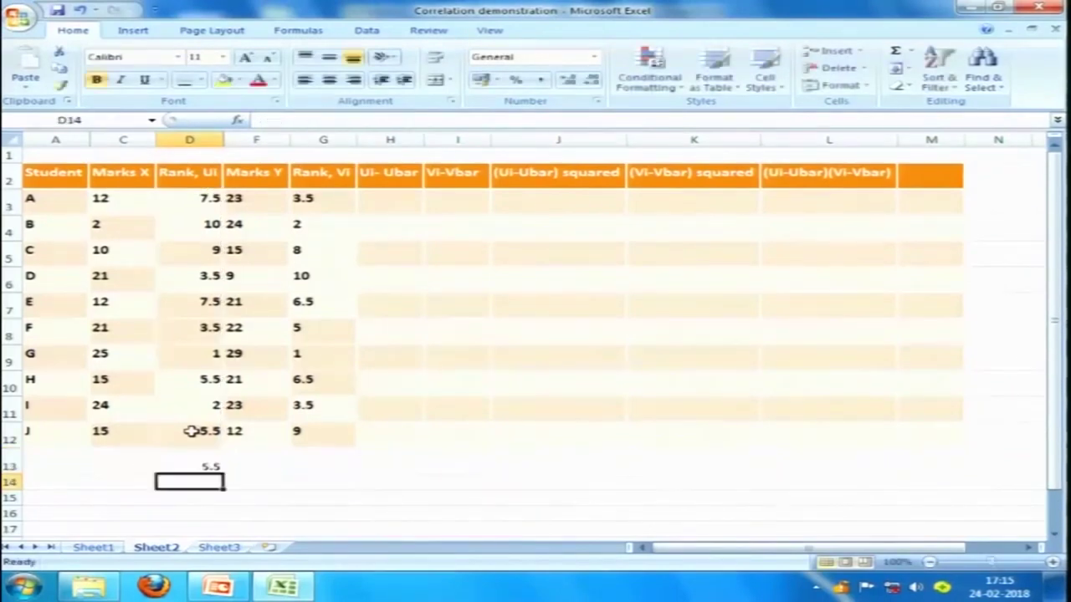
click(199, 466)
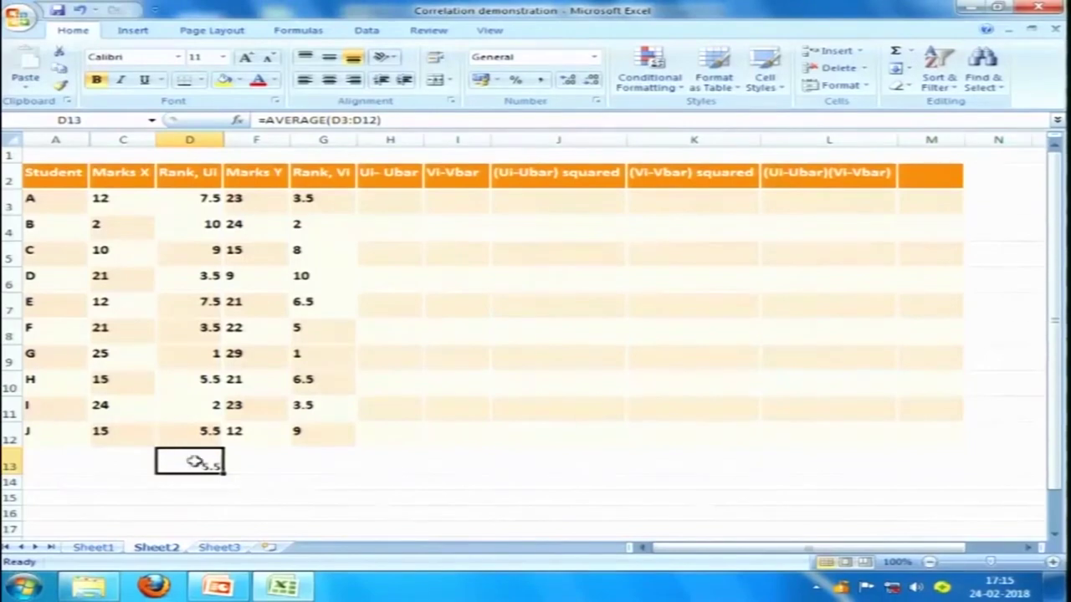
- Calculate the mean of the Vi ranks in G13 with =AVERAGE(G3:G12)
click(314, 466)
key(Down)
key(Down)
click(310, 461)
text(=)
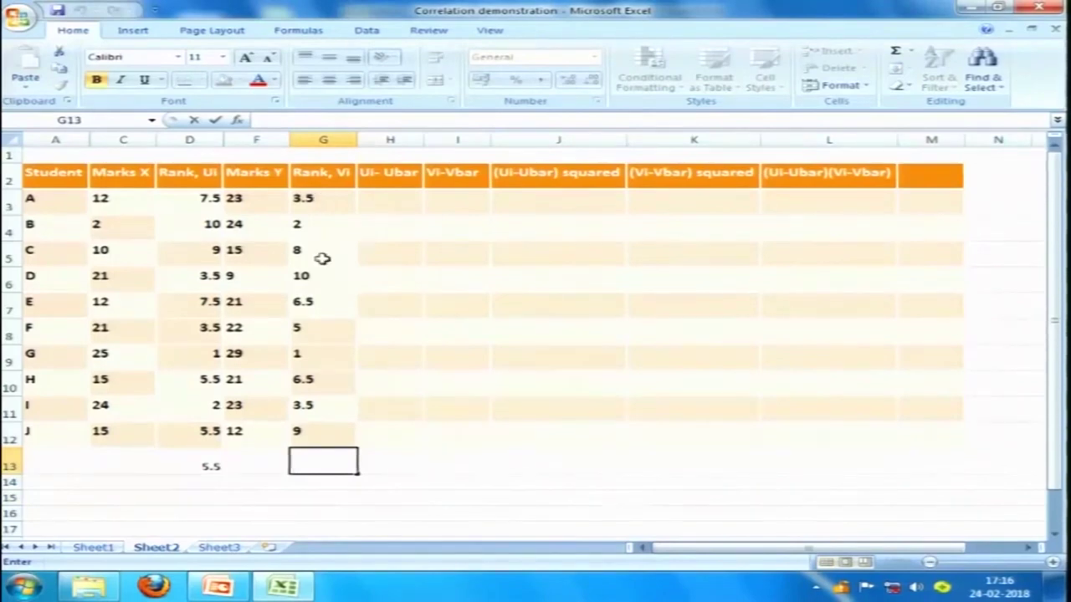
text(=aver)
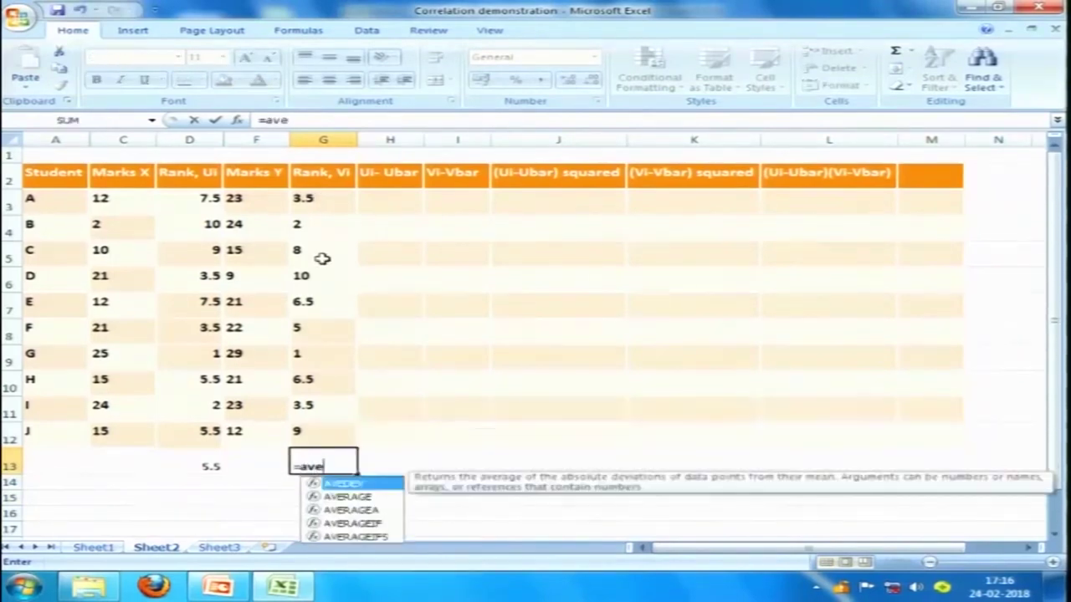
double_click(336, 485)
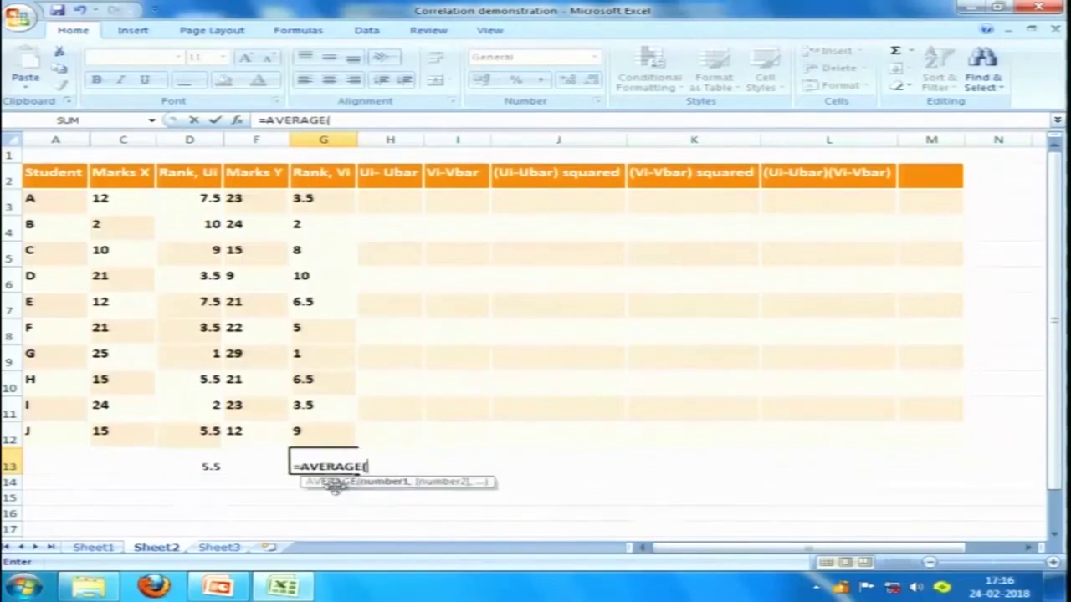
drag(306, 199, 326, 427)
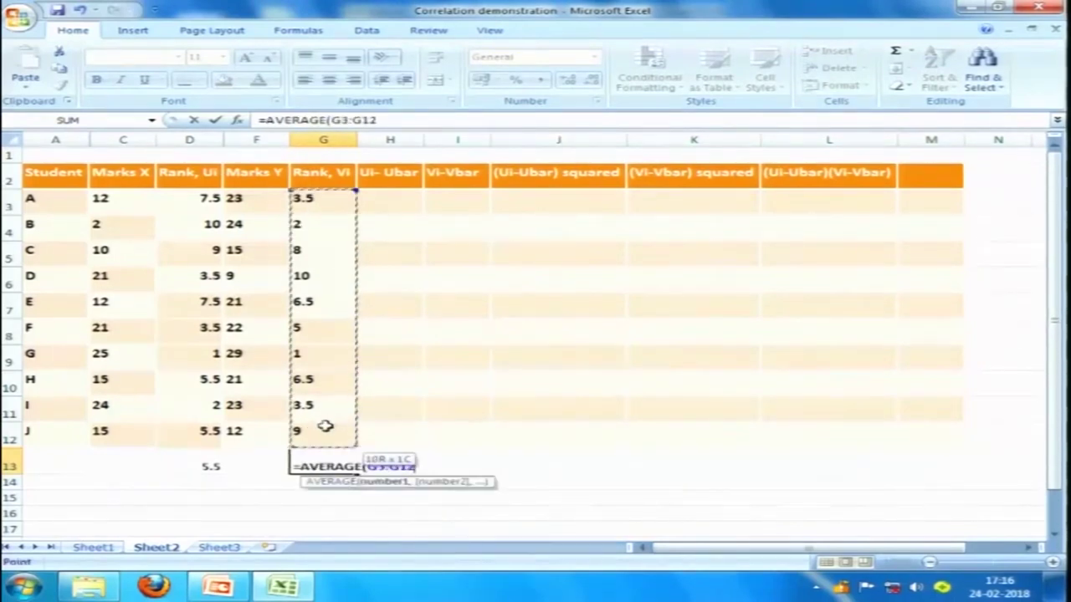
key(Return)
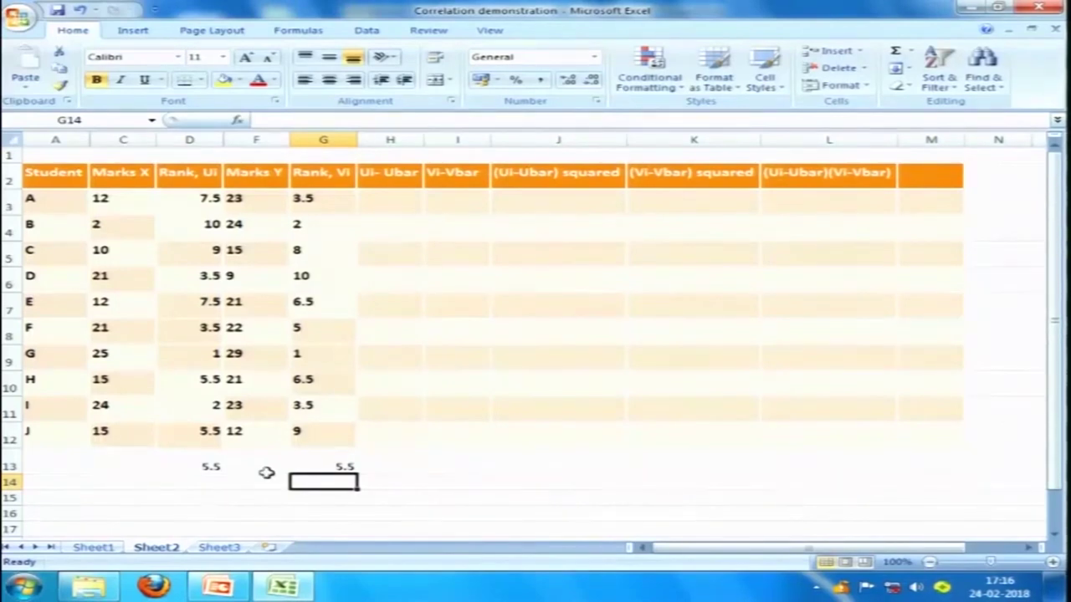
- Label the two rank averages below their values, entering "Ubar" in D14 and "Vbar" in G14
click(206, 465)
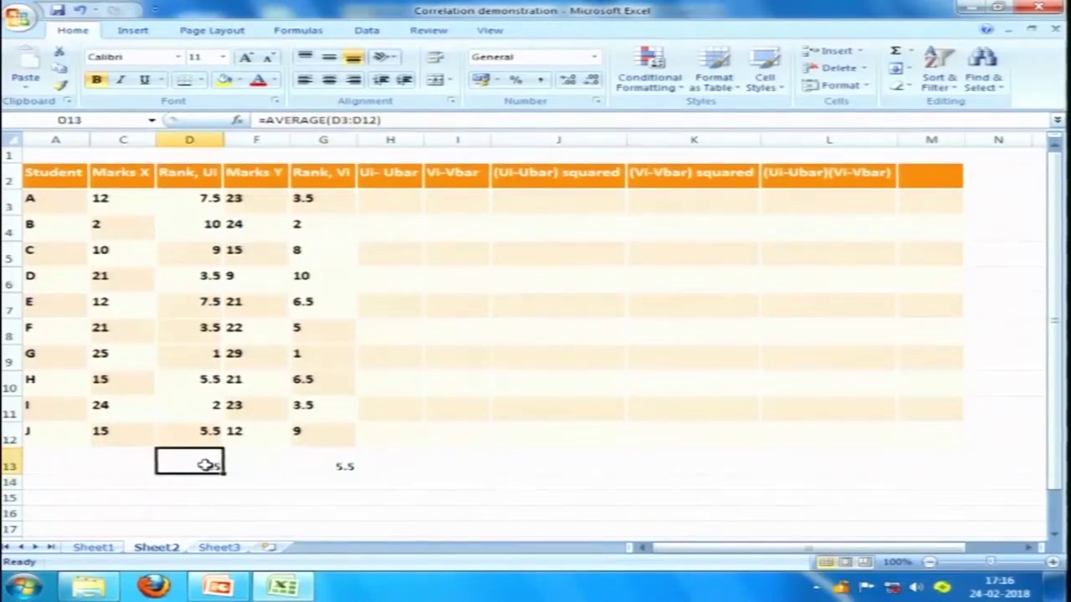
click(321, 465)
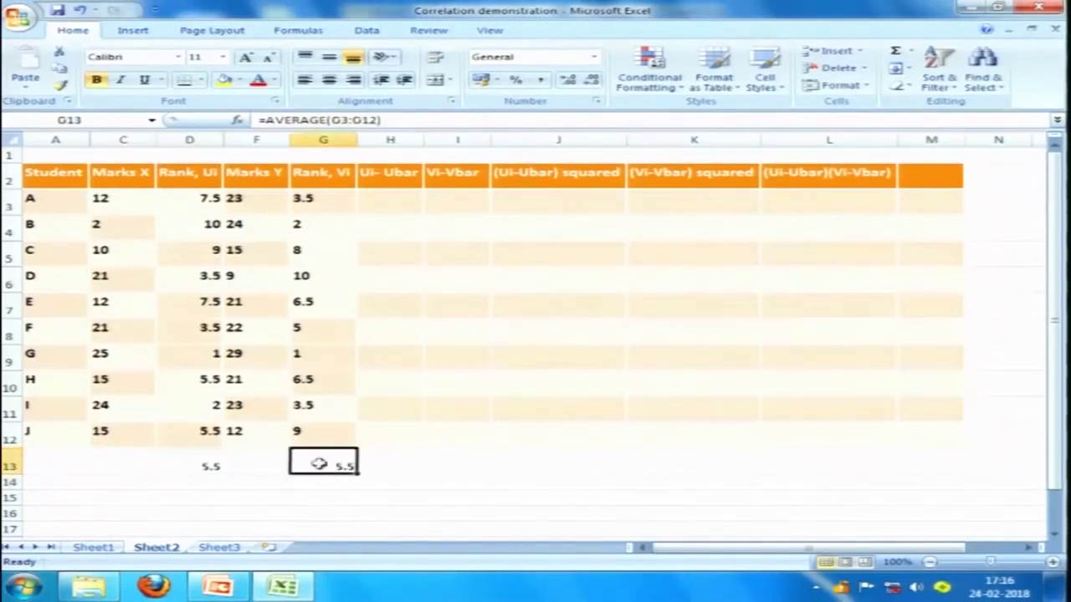
click(135, 464)
click(195, 483)
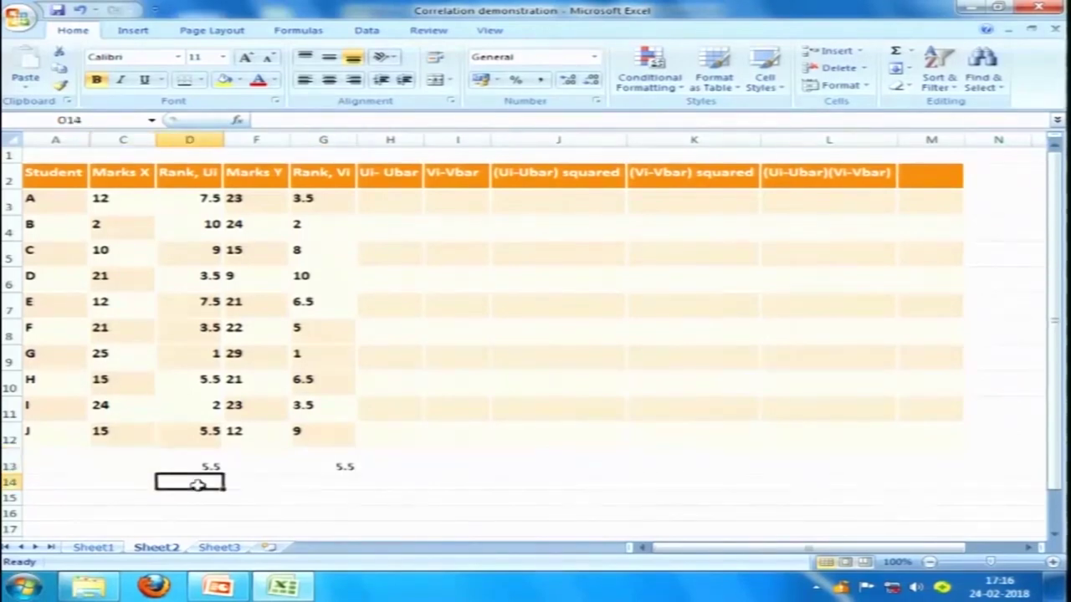
text(Ubar)
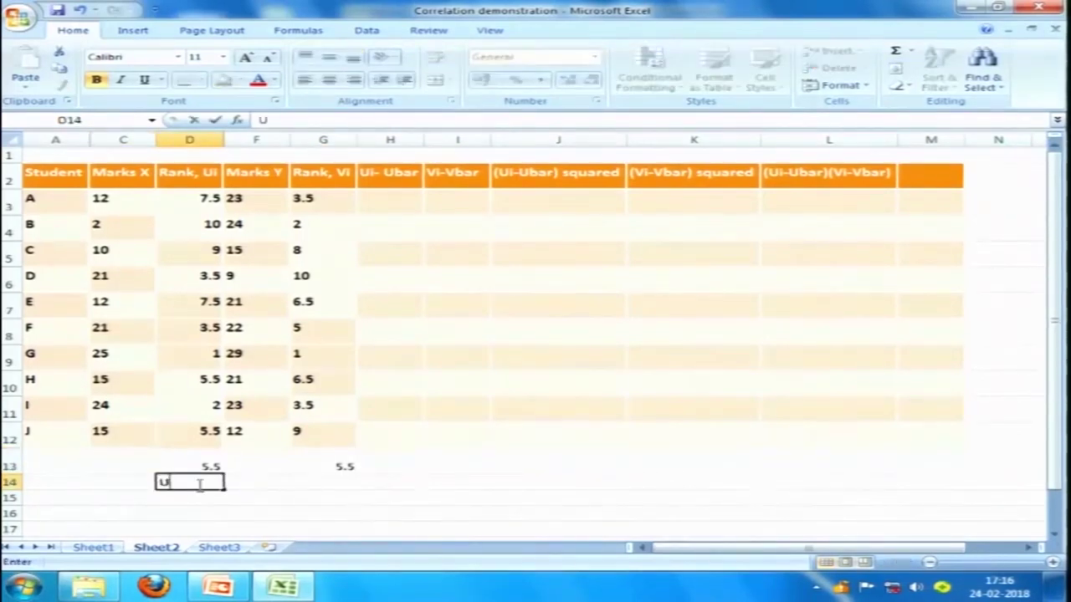
click(312, 481)
text(Vbar)
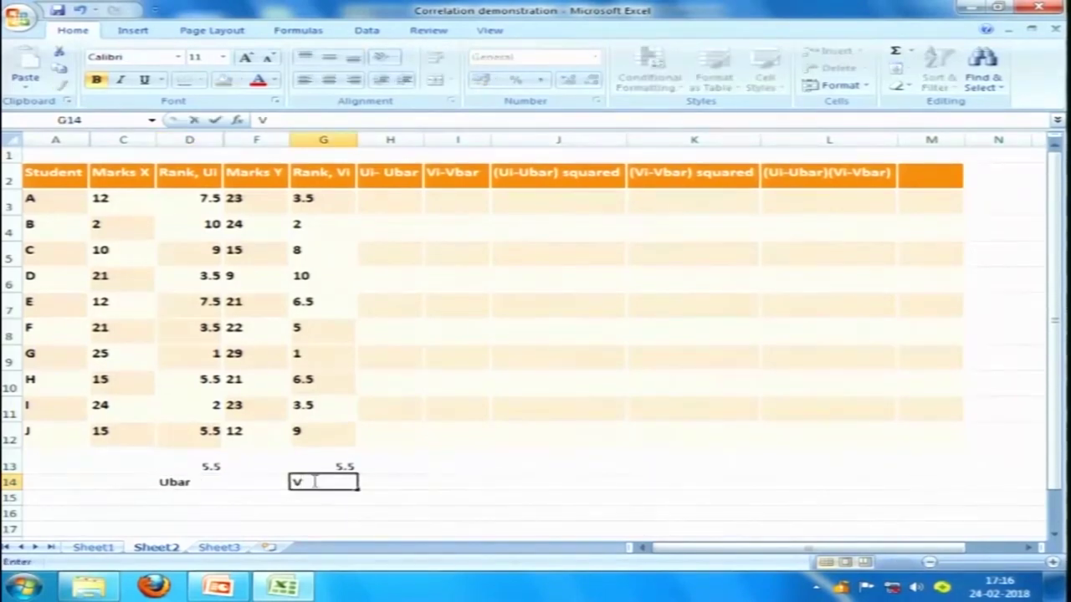
click(376, 201)
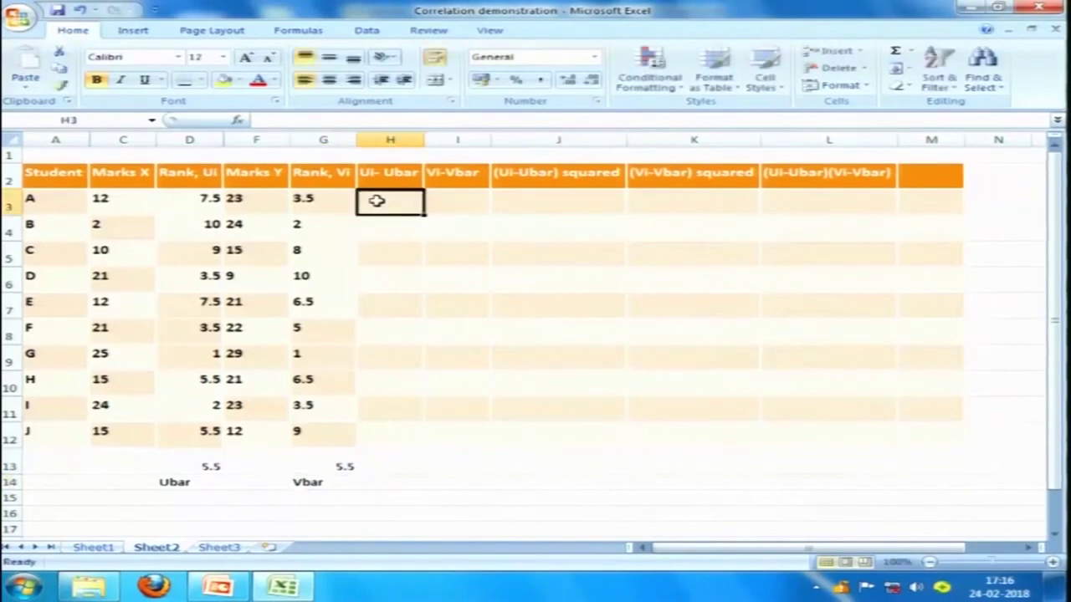
click(213, 203)
click(182, 480)
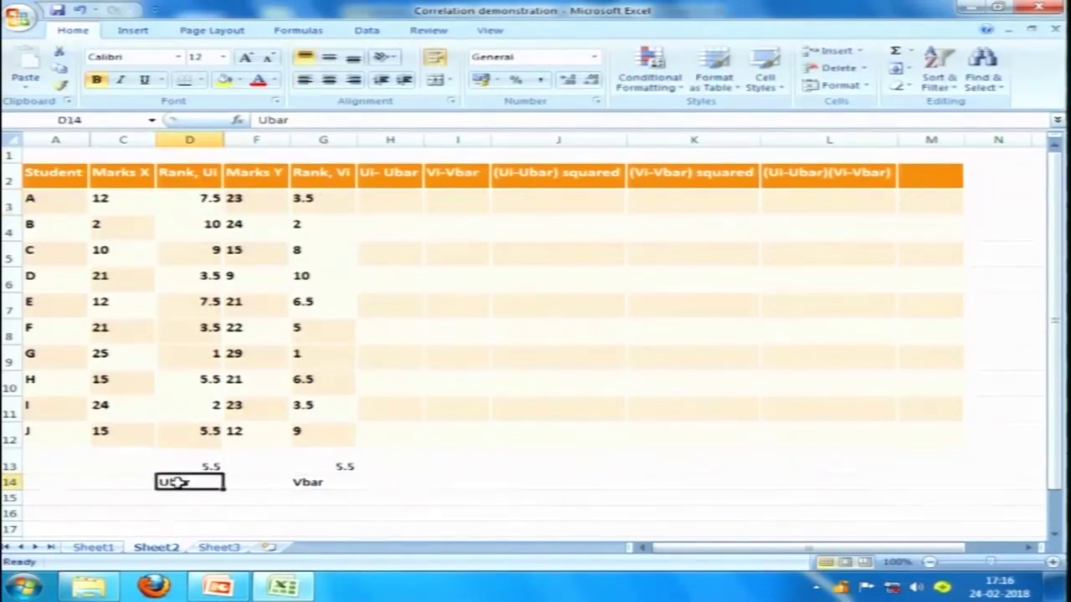
click(216, 224)
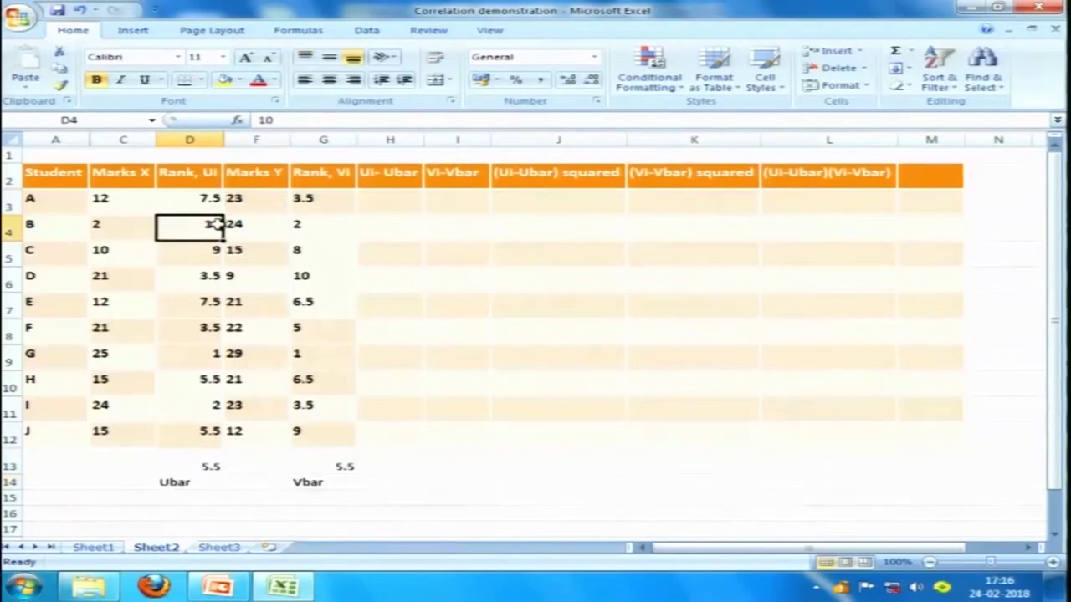
- Enter the first Ui-Ubar deviation in H3 as =D3-D13
click(179, 466)
click(200, 261)
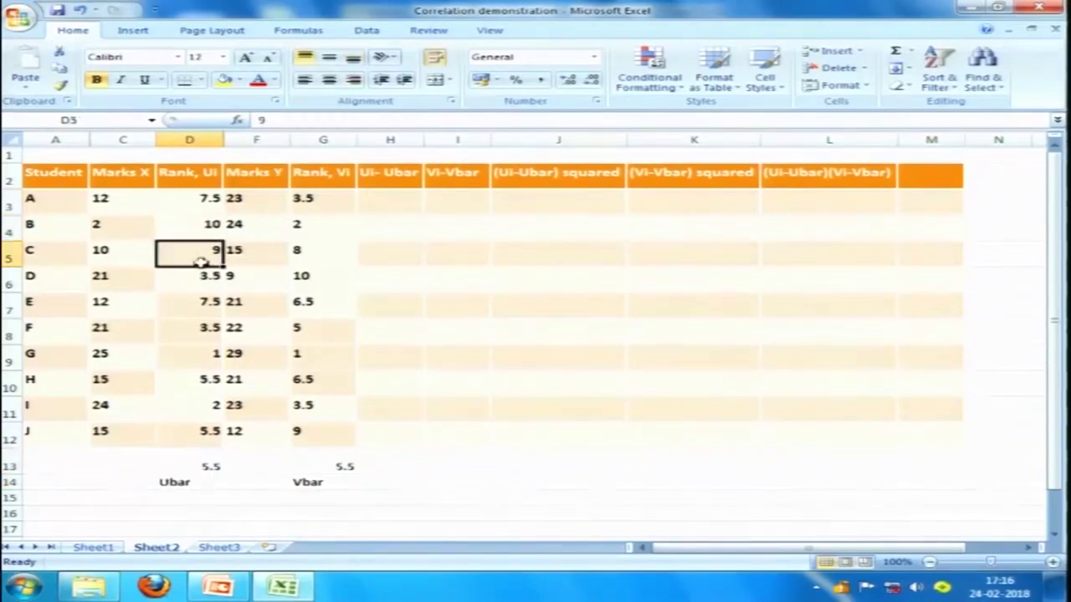
double_click(390, 201)
text(=)
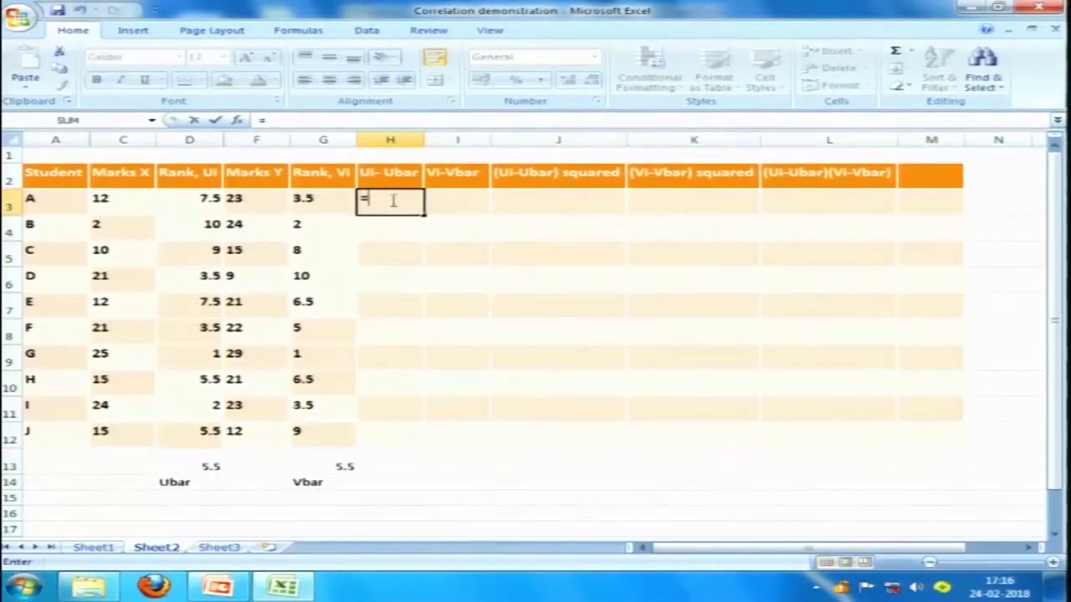
click(195, 202)
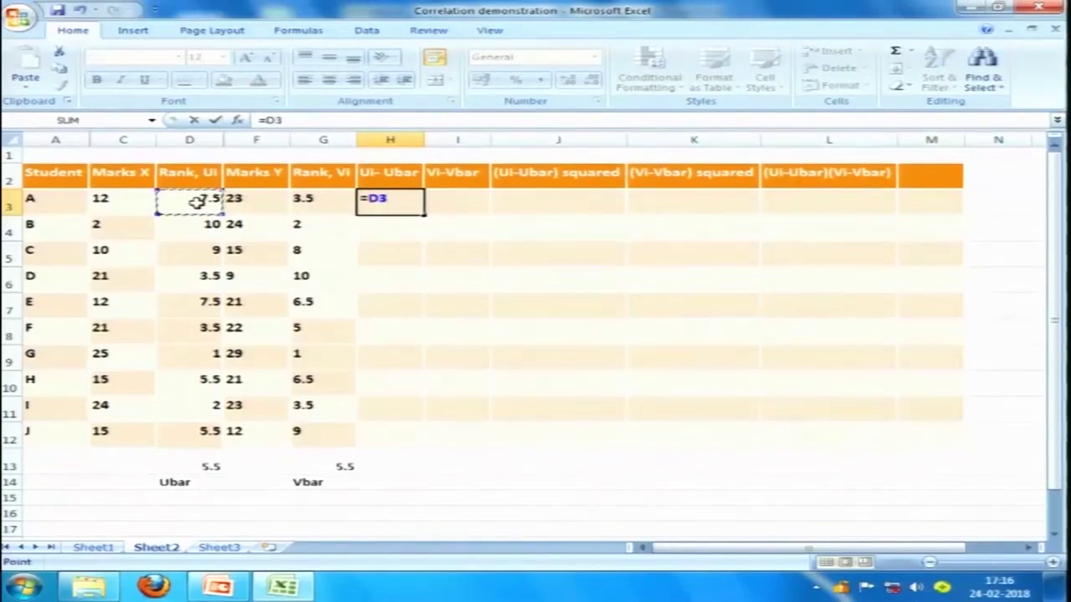
text(-)
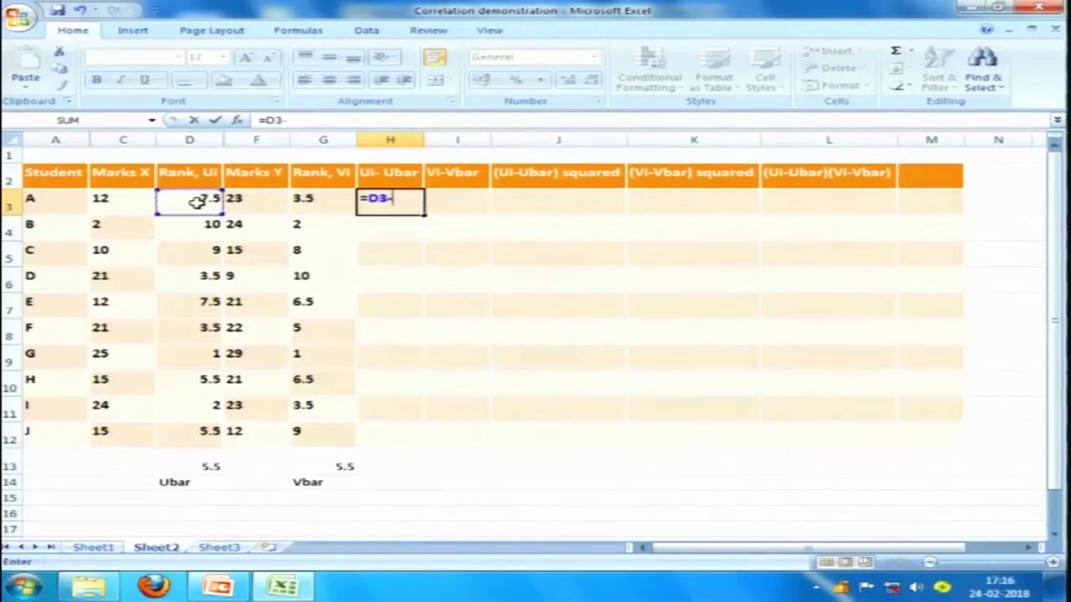
click(210, 465)
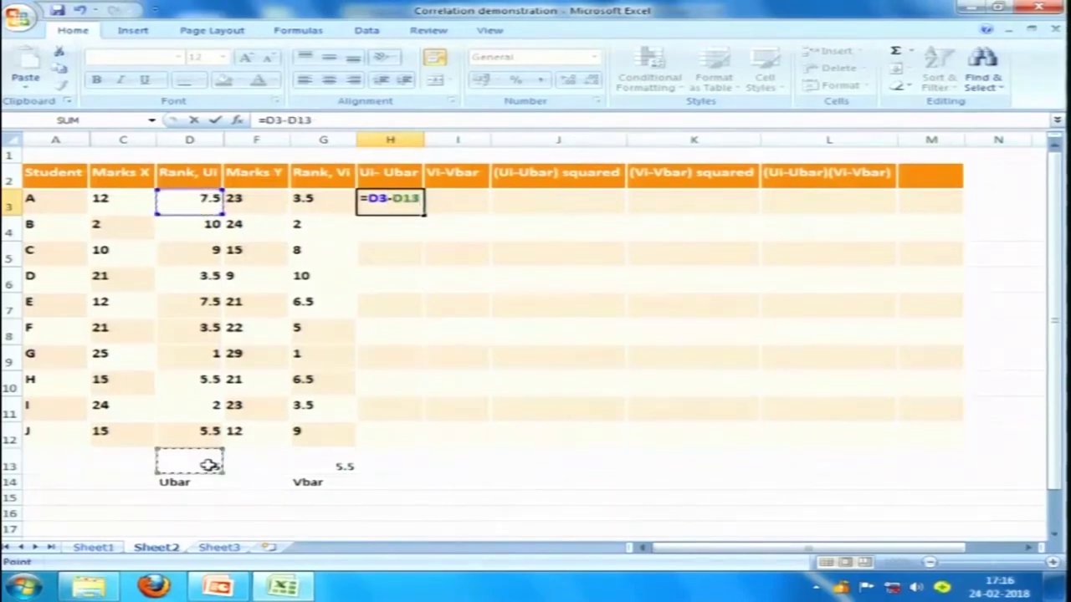
key(Return)
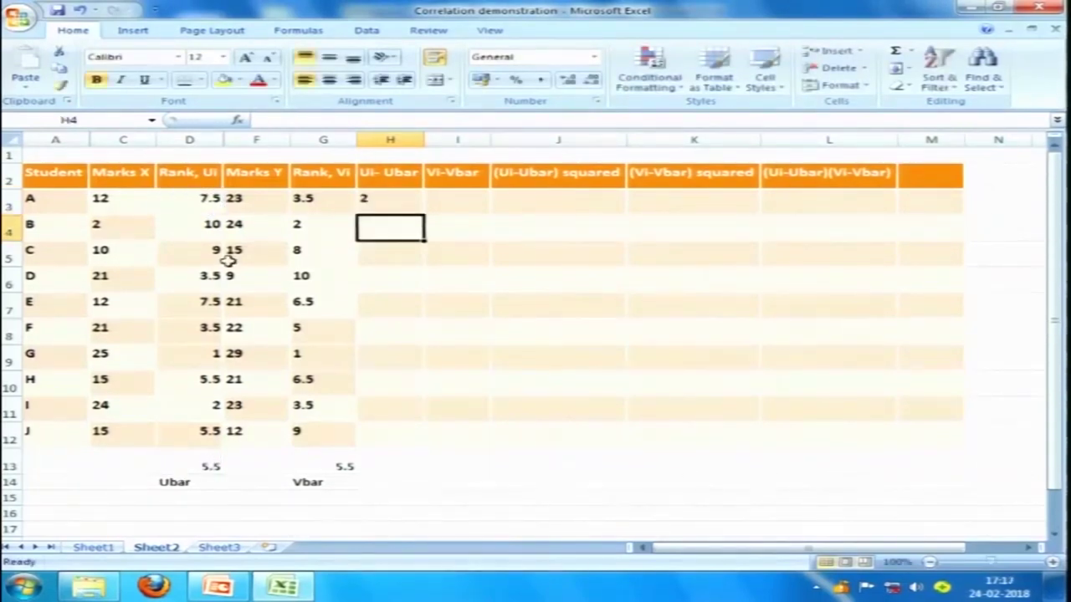
- Make the Ubar reference in H3 absolute so the formula reads =D3-$D$13
click(209, 198)
click(199, 469)
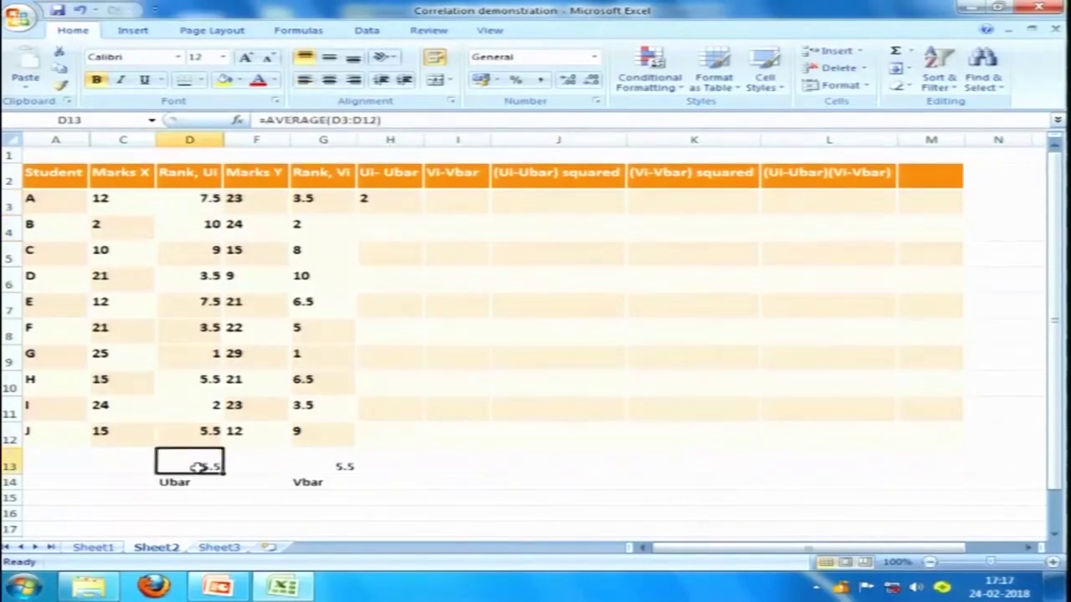
click(384, 199)
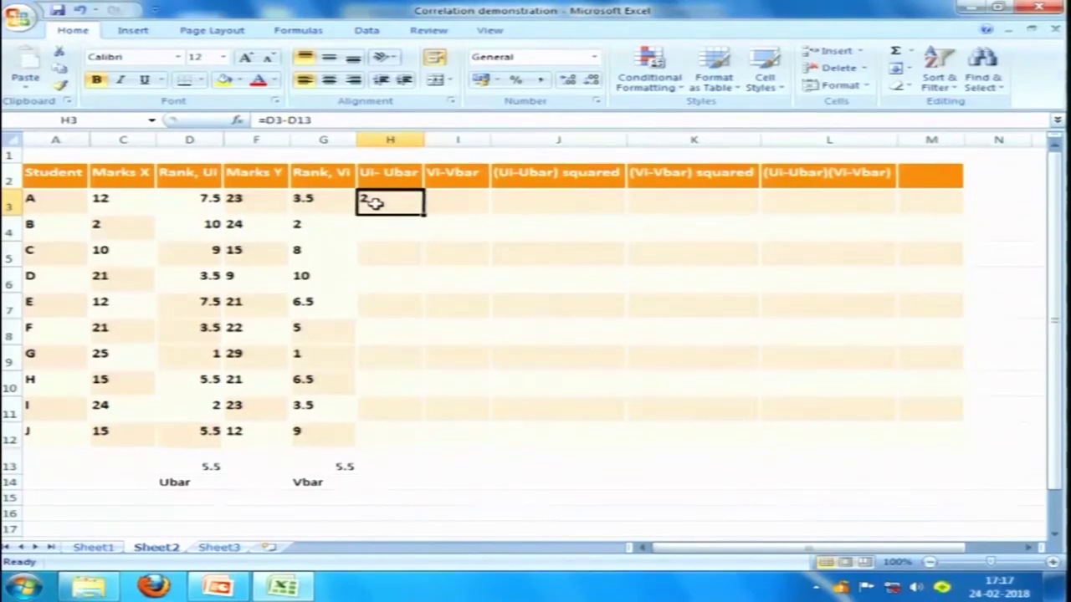
click(191, 473)
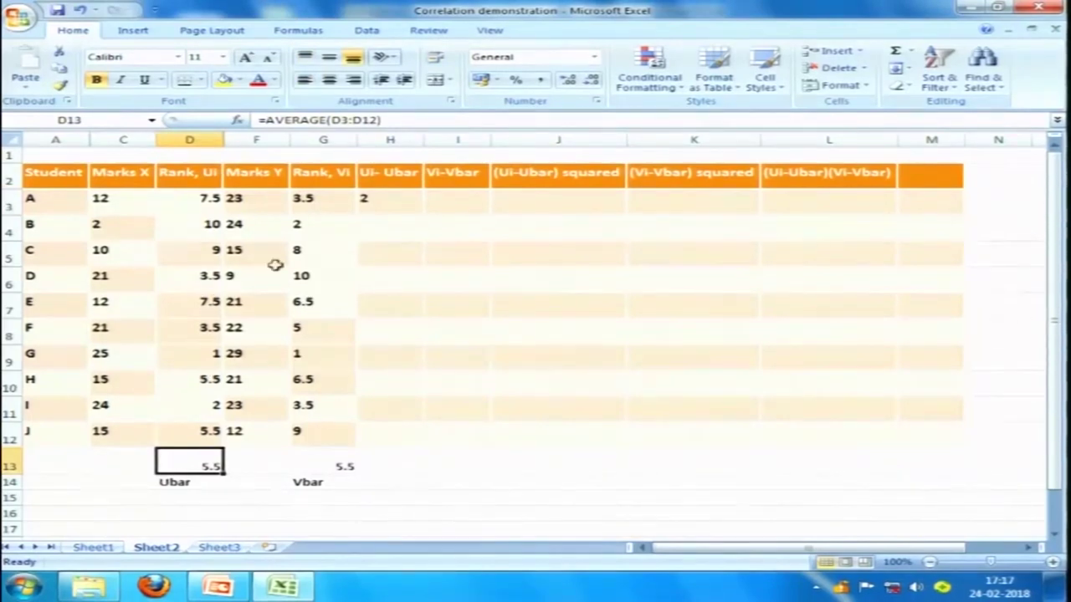
click(382, 201)
double_click(388, 201)
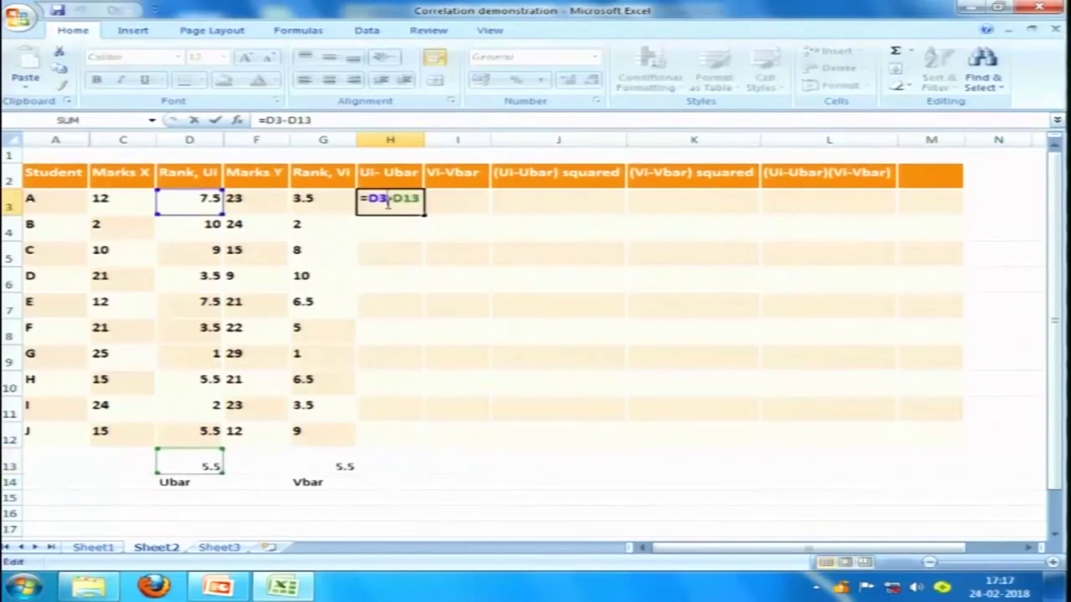
click(290, 119)
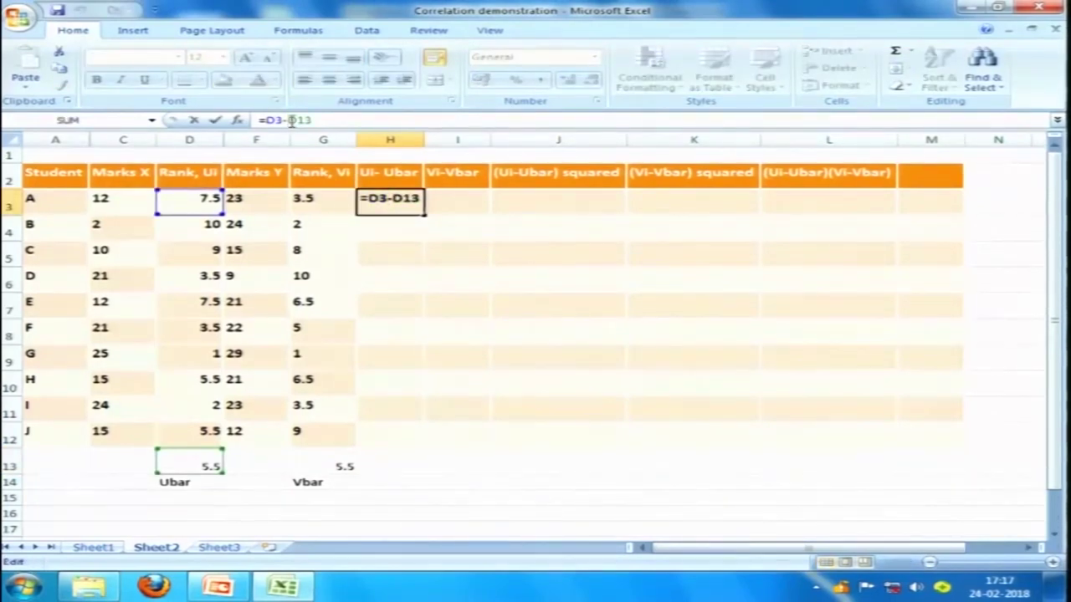
text($)
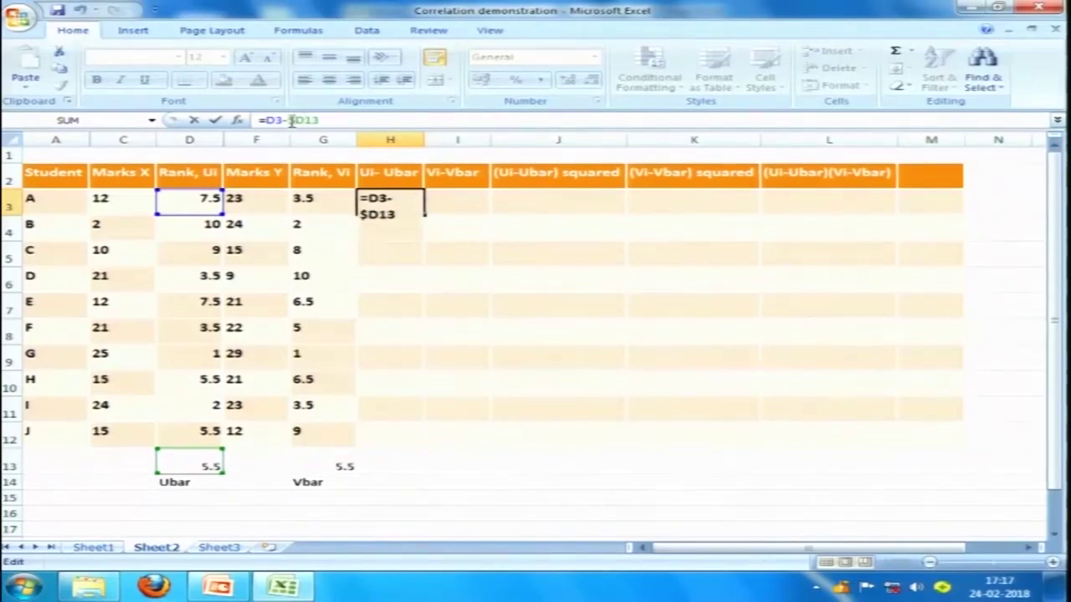
key(Right)
text($)
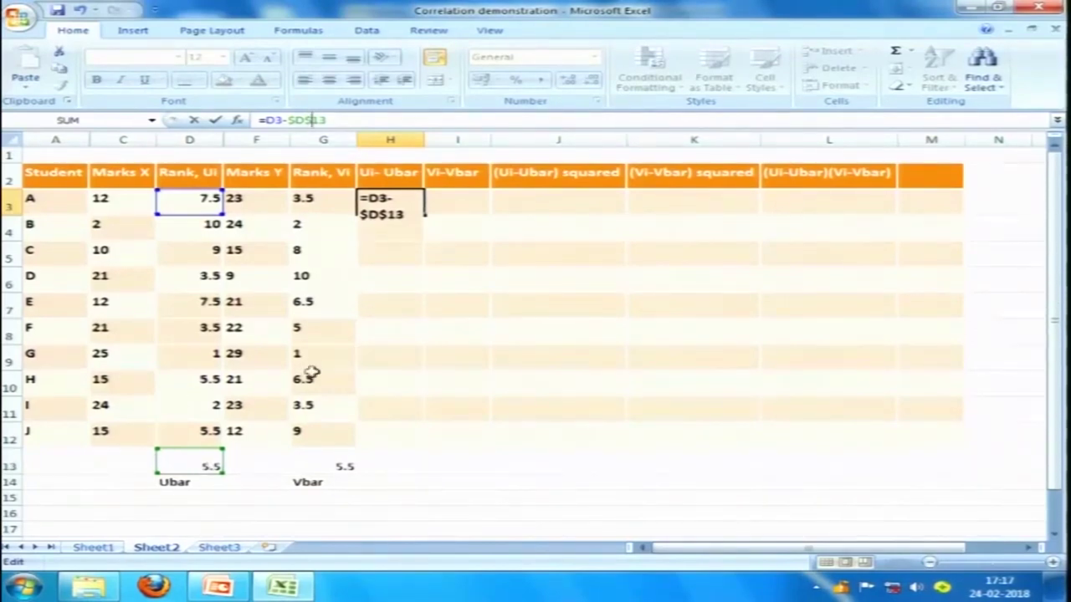
key(Return)
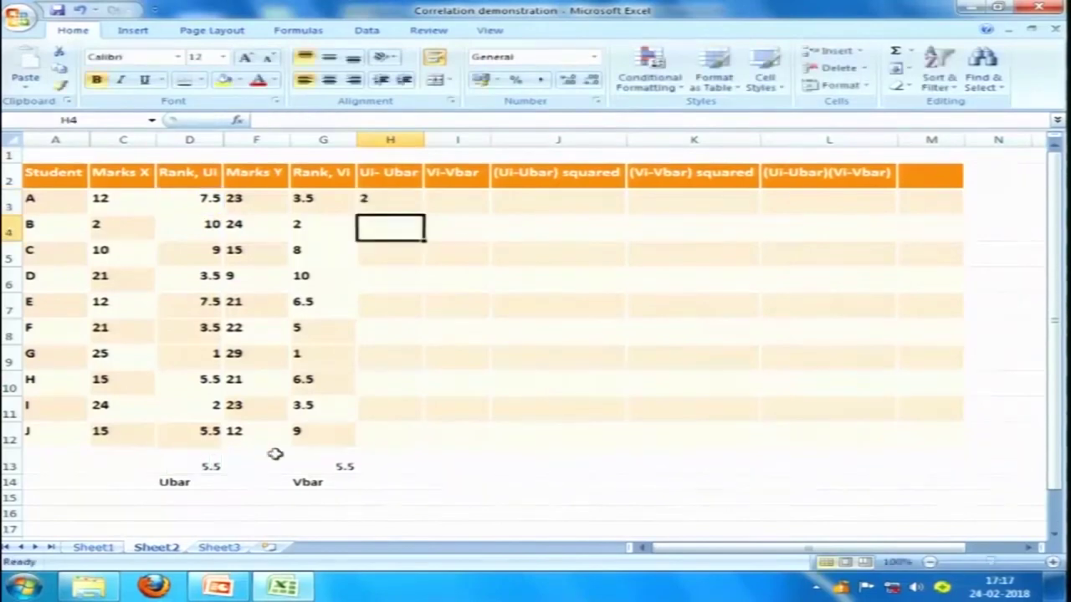
- Fill the Ui-Ubar formula from H3 down to H12 and check the copied formulas in H4 and H5
click(384, 206)
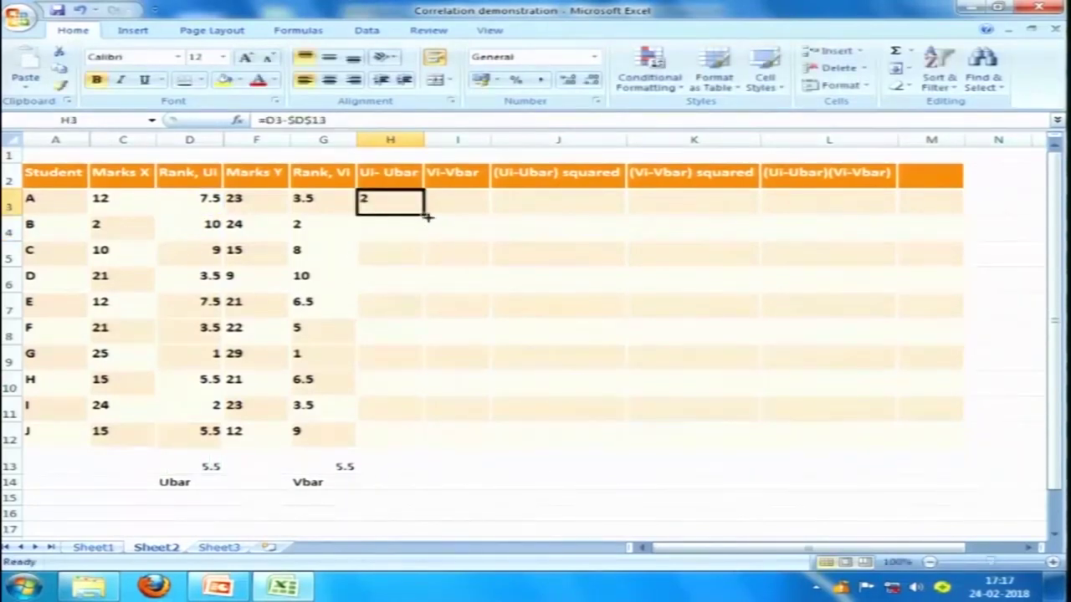
drag(424, 214, 415, 438)
click(373, 232)
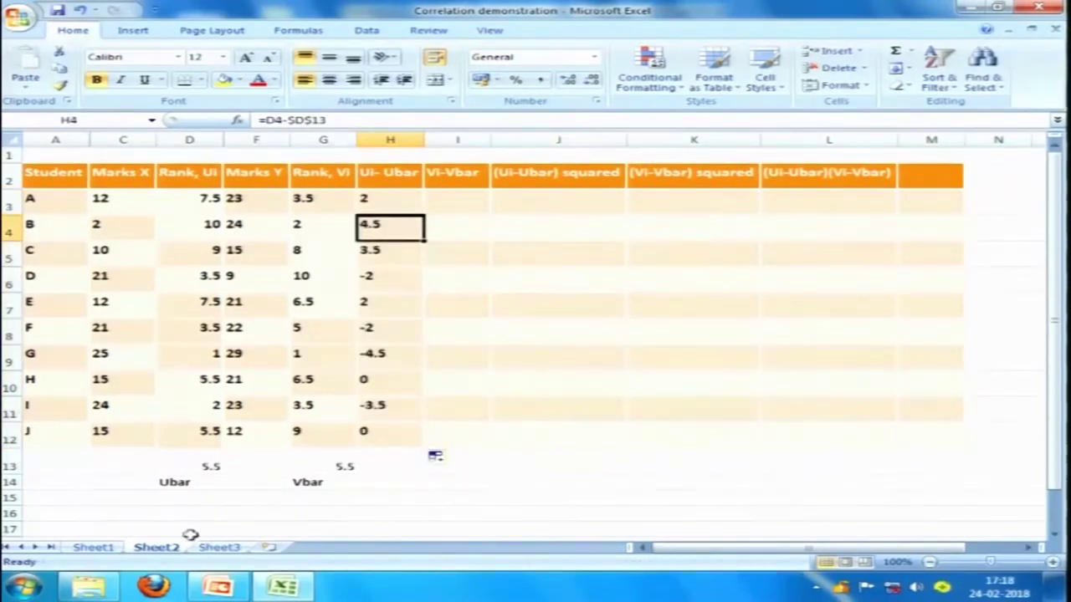
click(198, 469)
click(194, 231)
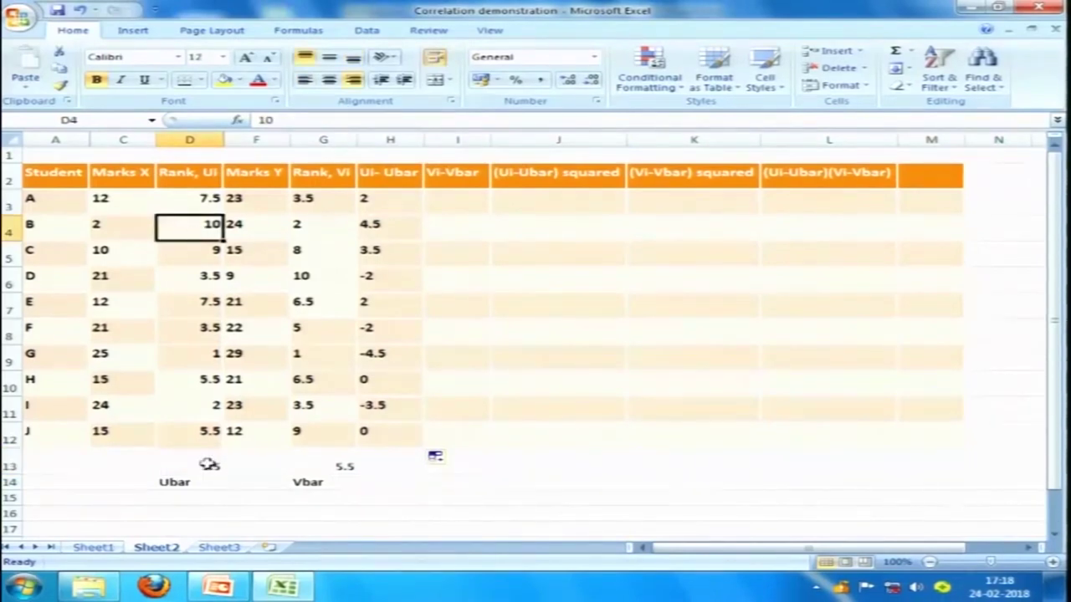
click(382, 221)
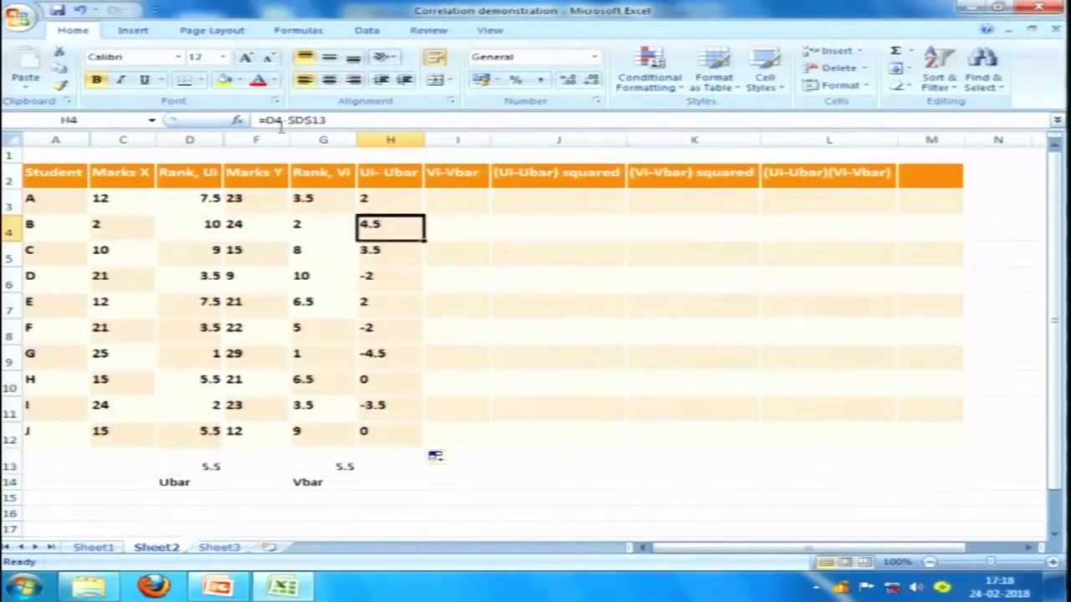
click(216, 248)
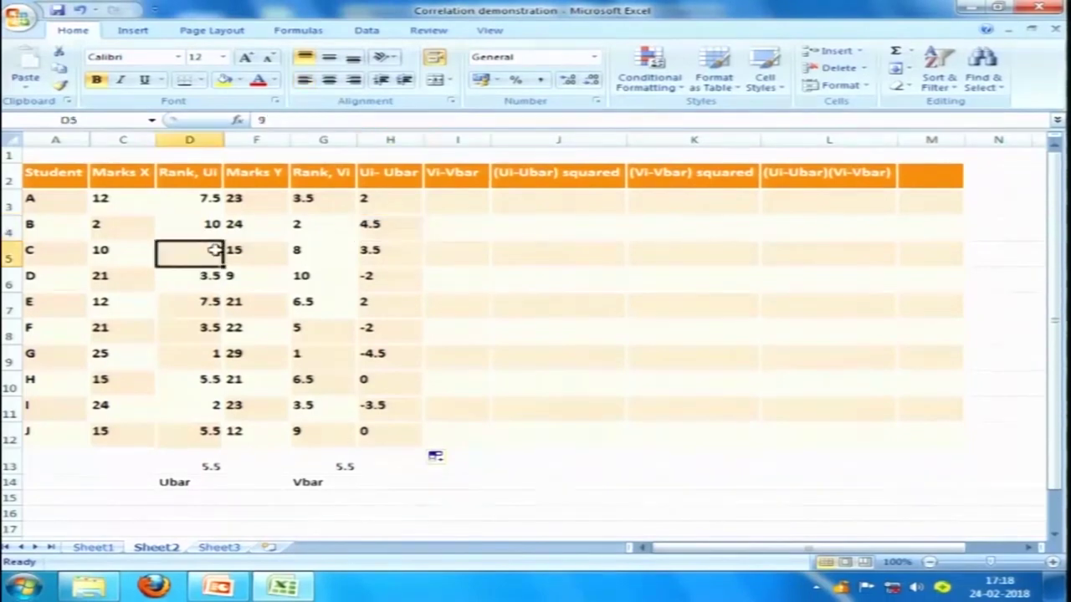
click(366, 252)
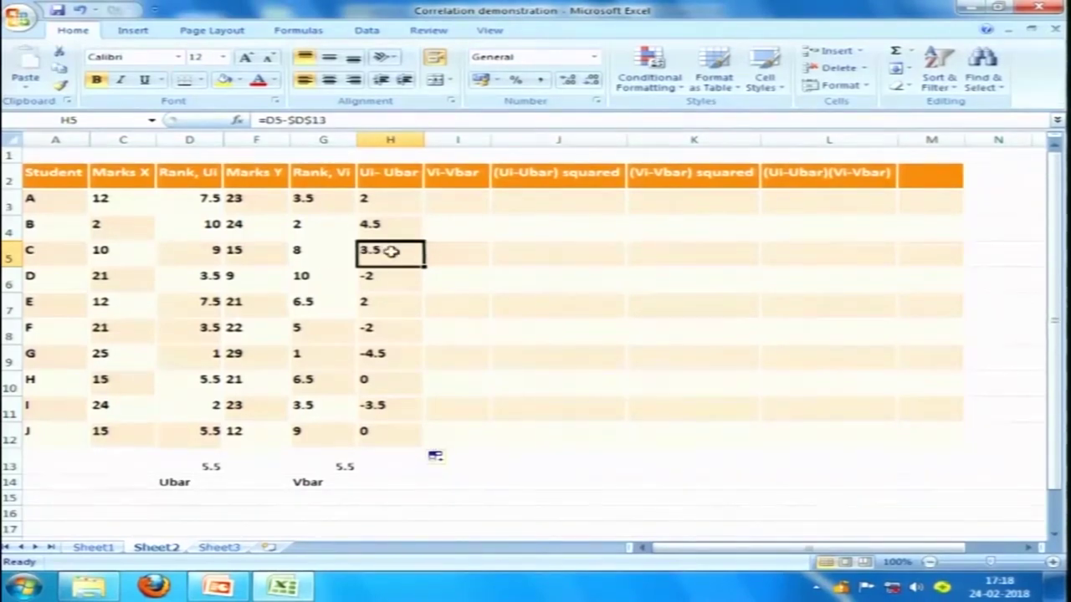
- Copy the deviation formula from H3 into I3, the first cell of the Vi-Vbar column
click(449, 204)
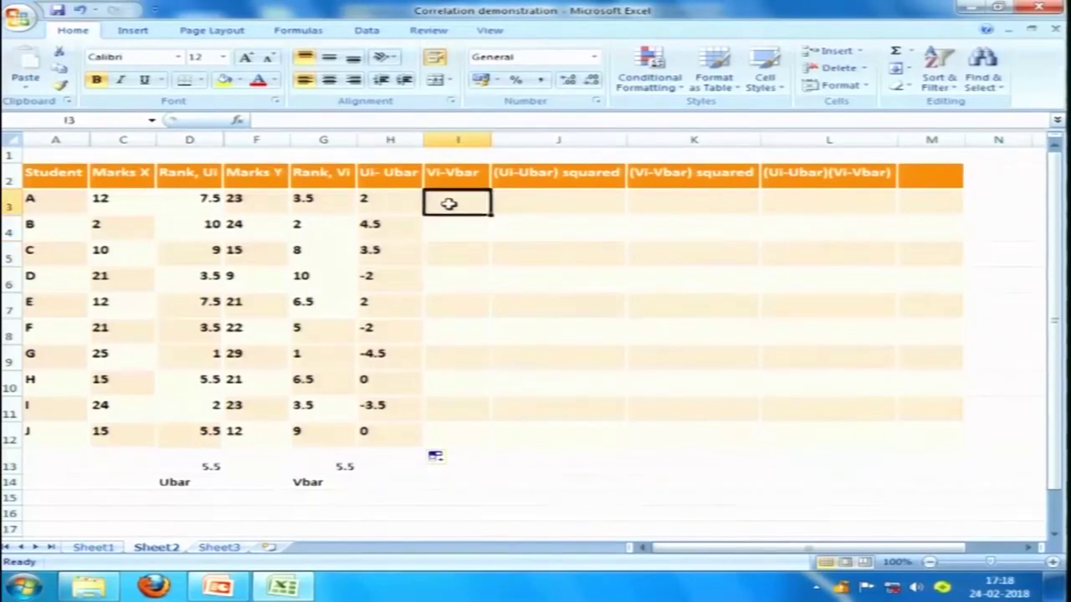
click(392, 206)
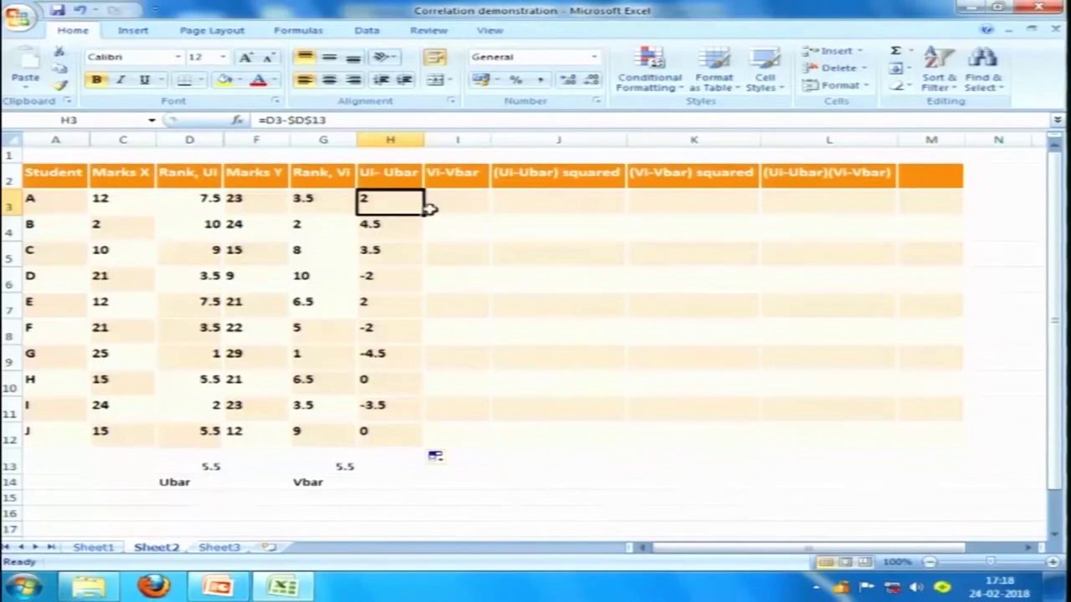
drag(425, 214, 457, 203)
click(456, 207)
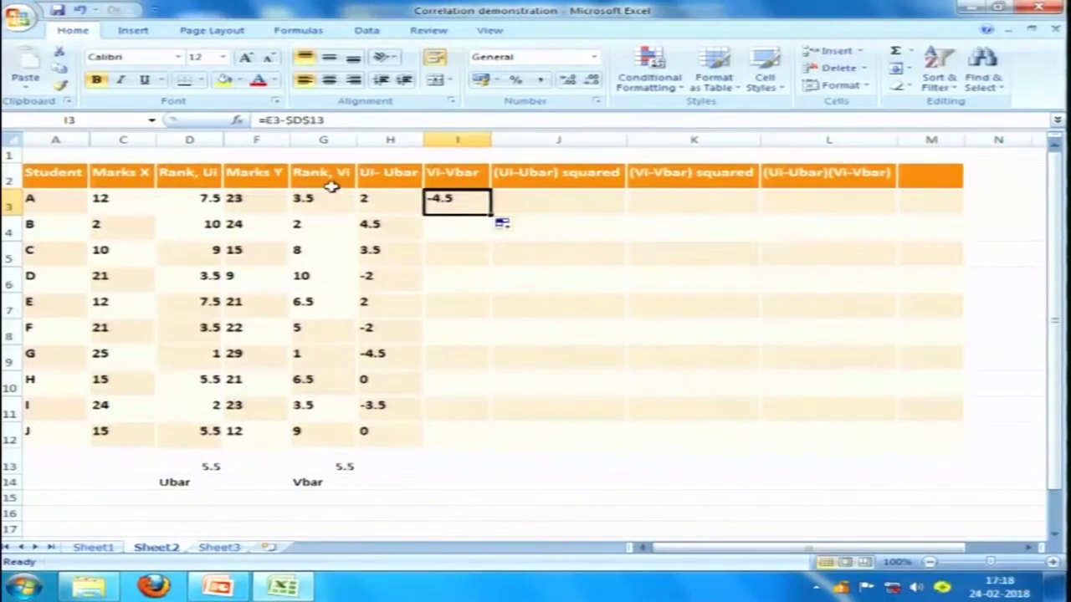
- Change the formula in I3 to =G3-$G$13 so it subtracts Vbar from the Vi rank
click(266, 120)
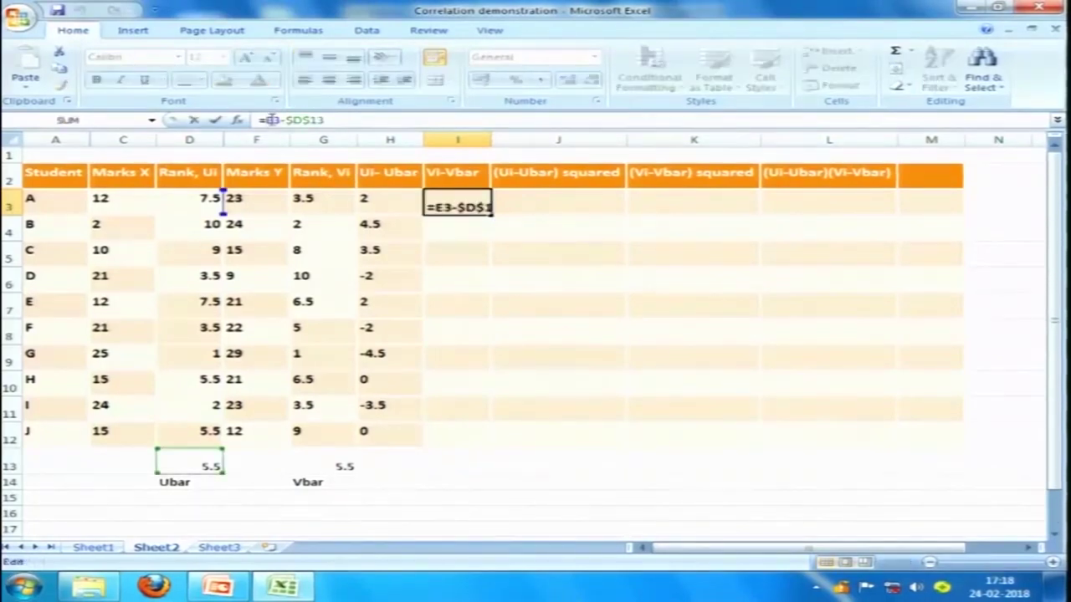
key(Delete)
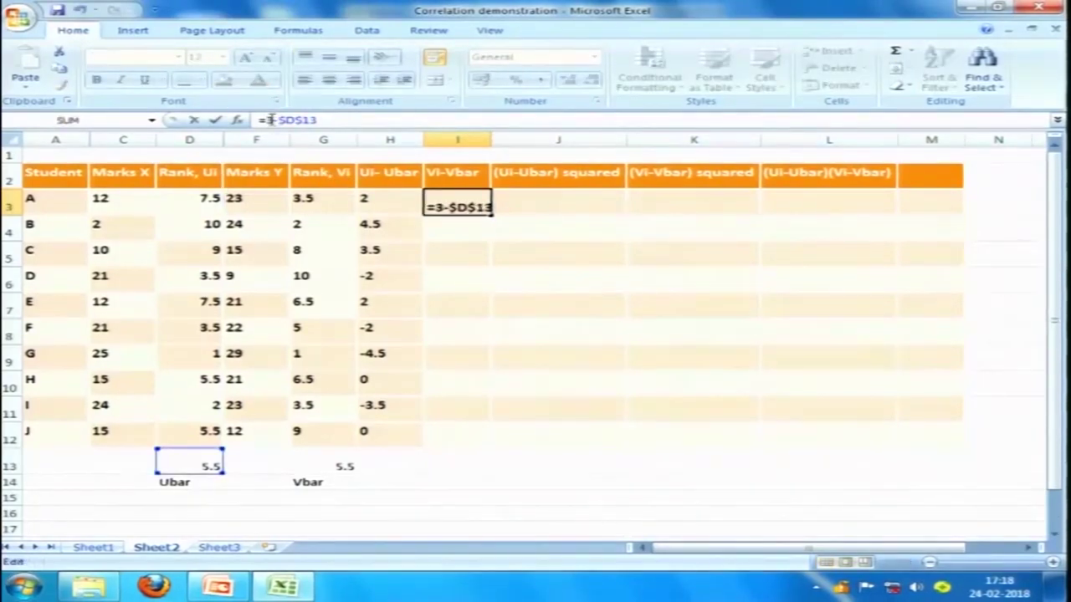
text(G)
click(299, 120)
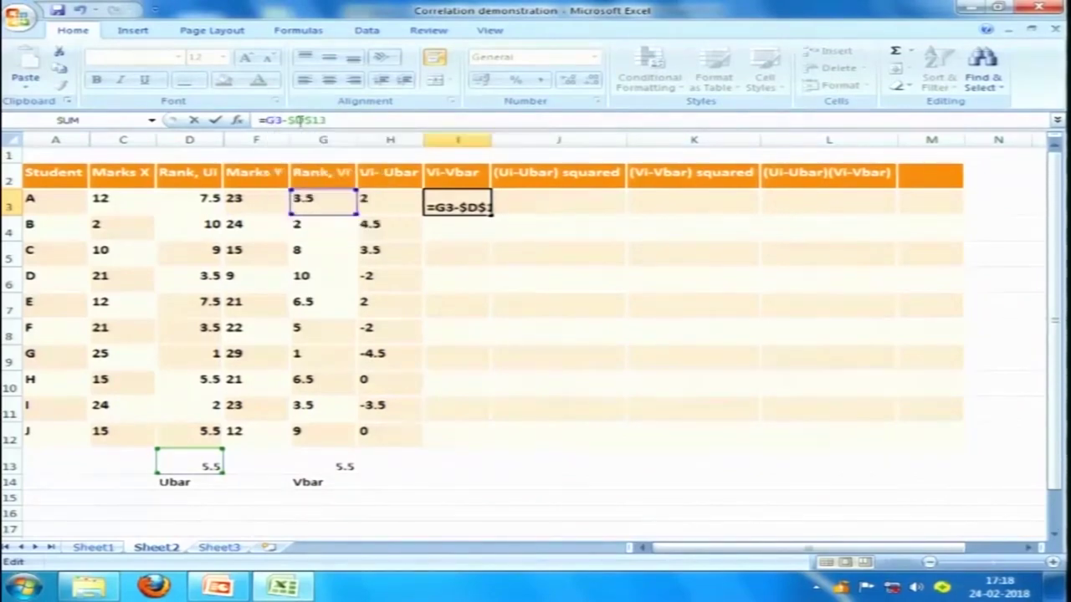
key(Delete)
text(G)
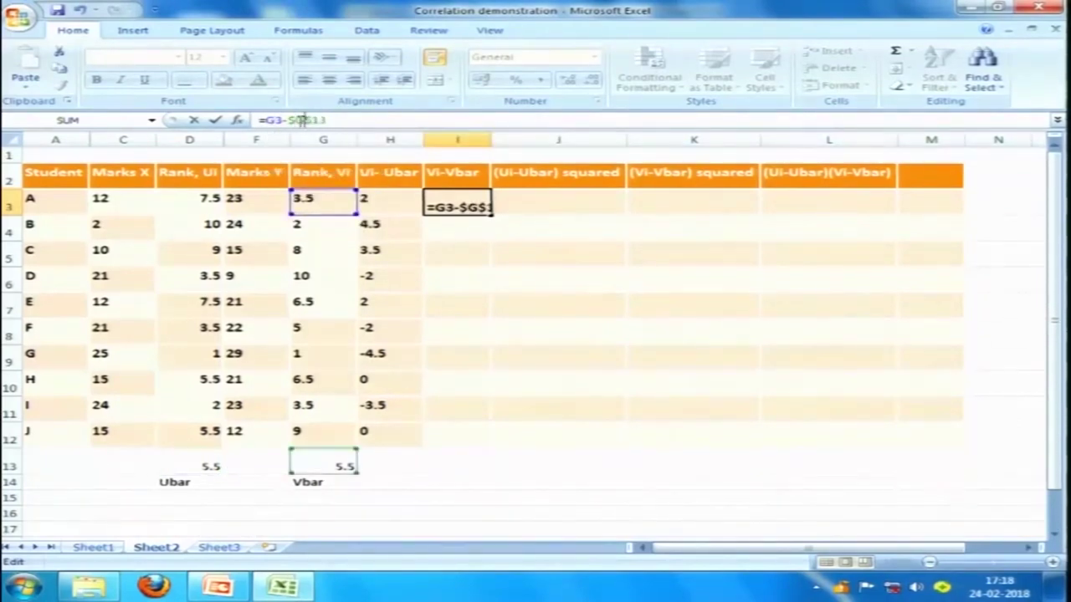
key(Return)
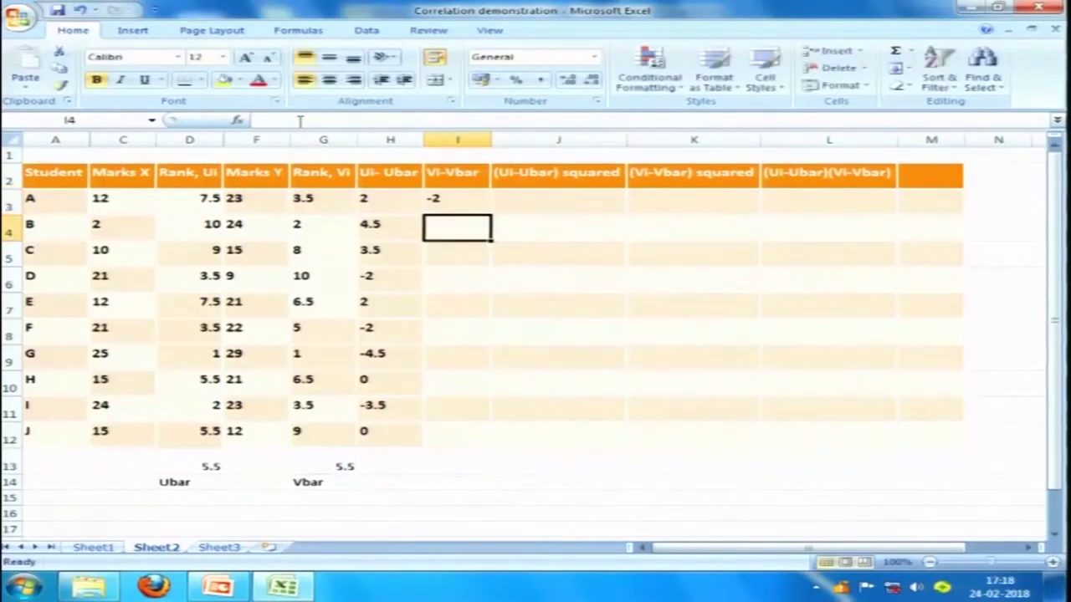
- Check the cell references of the Vi-Vbar formula in I3 and fill it down to I12
click(463, 200)
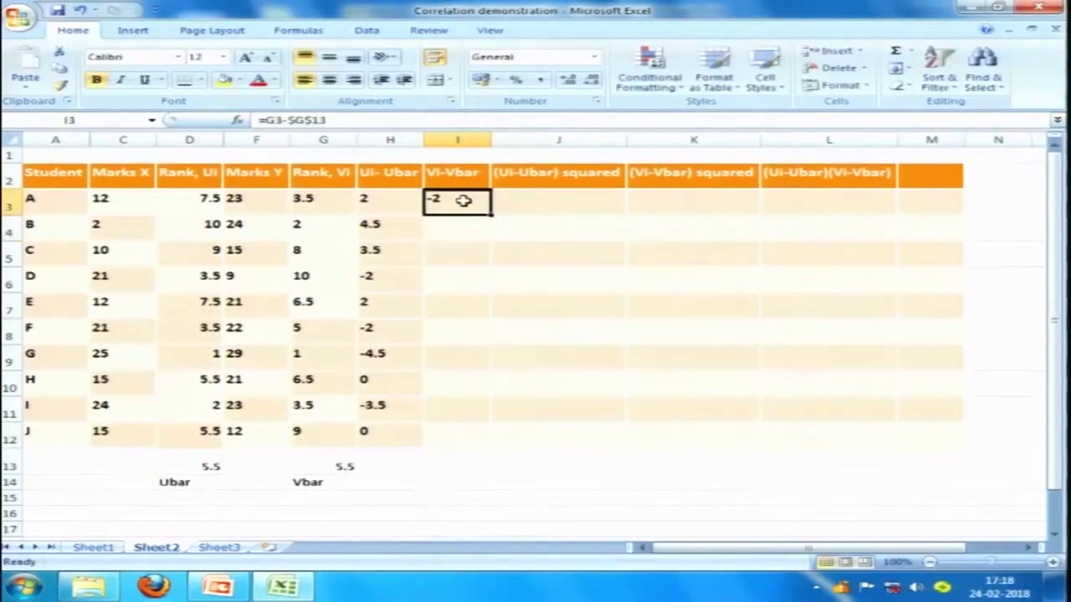
click(311, 201)
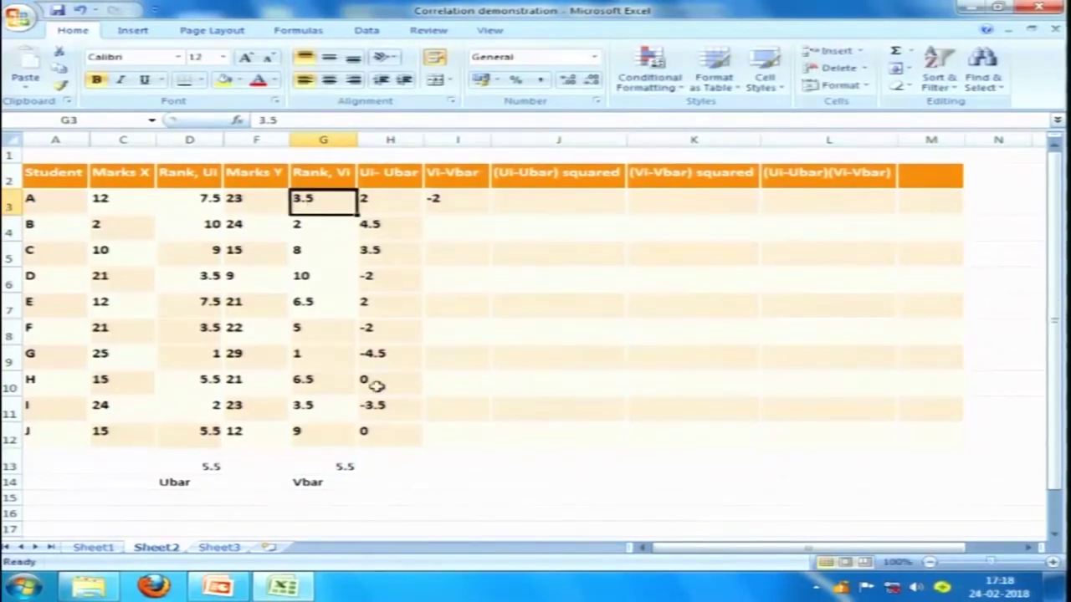
click(333, 464)
click(466, 201)
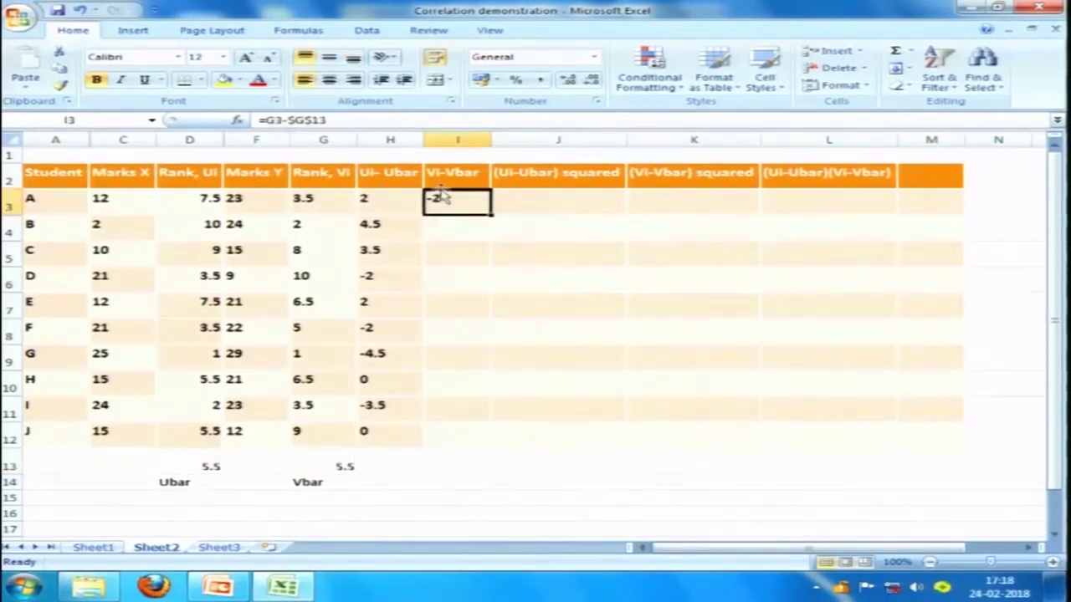
click(291, 119)
drag(289, 119, 328, 120)
click(352, 120)
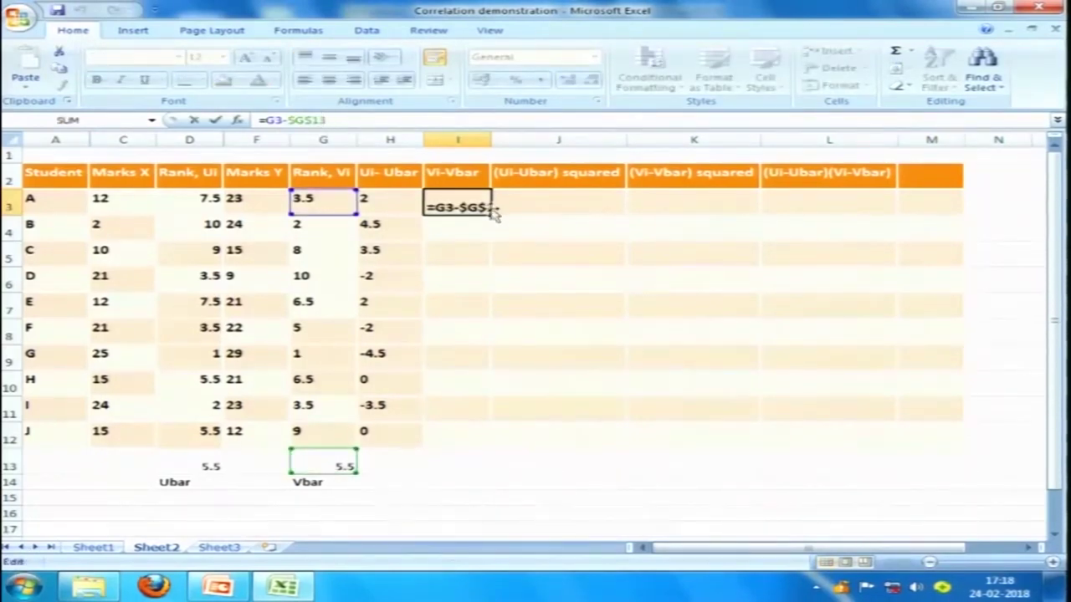
key(ctrl+Return)
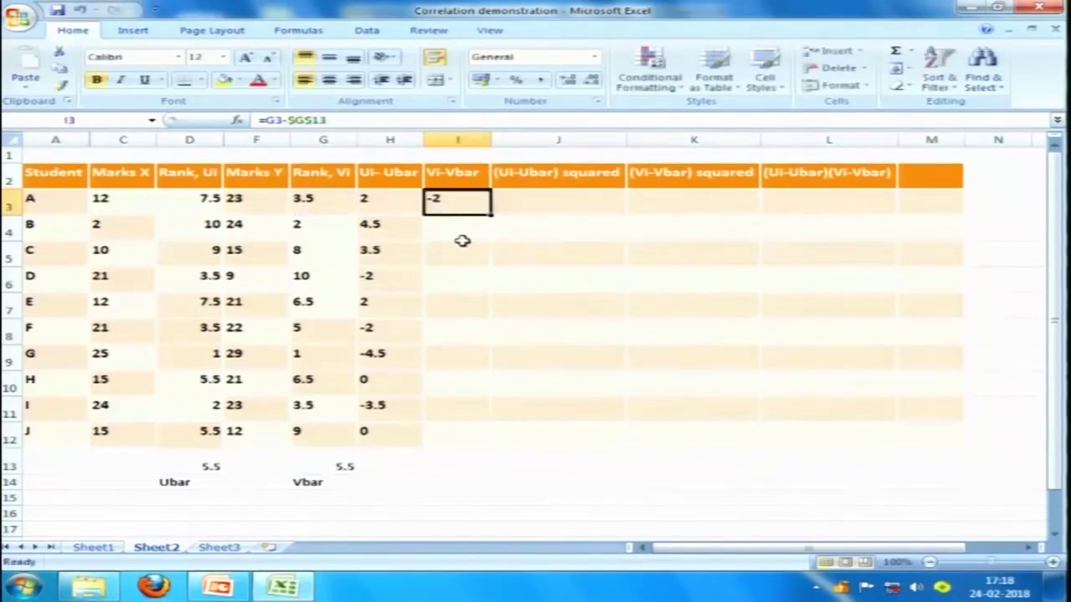
drag(490, 215, 480, 437)
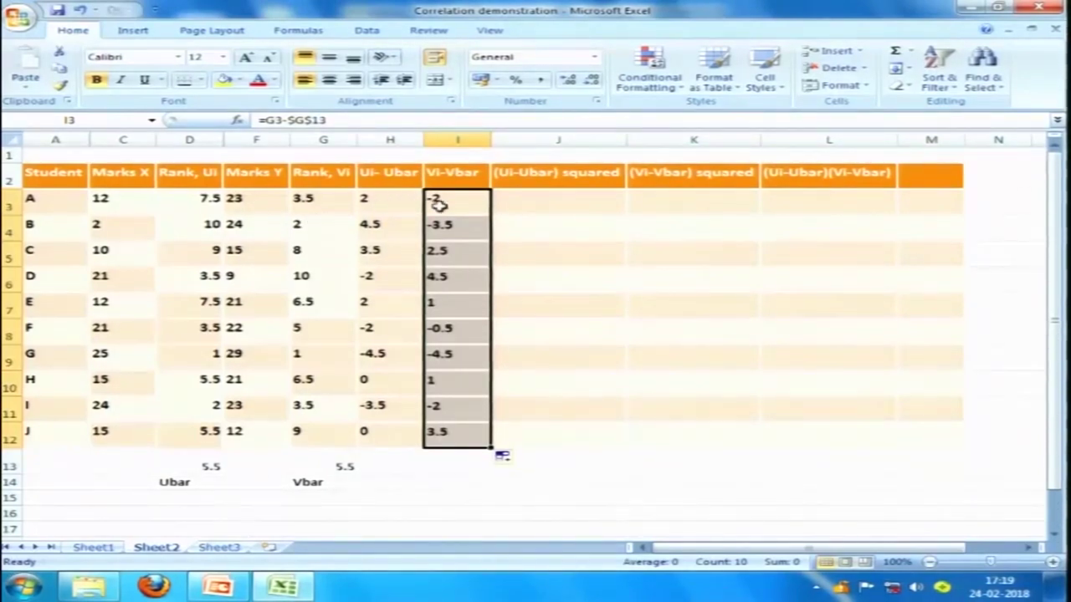
- Enter =H3^2 in J3 to square the Ui-Ubar deviation and fill the formula down to J12
click(521, 205)
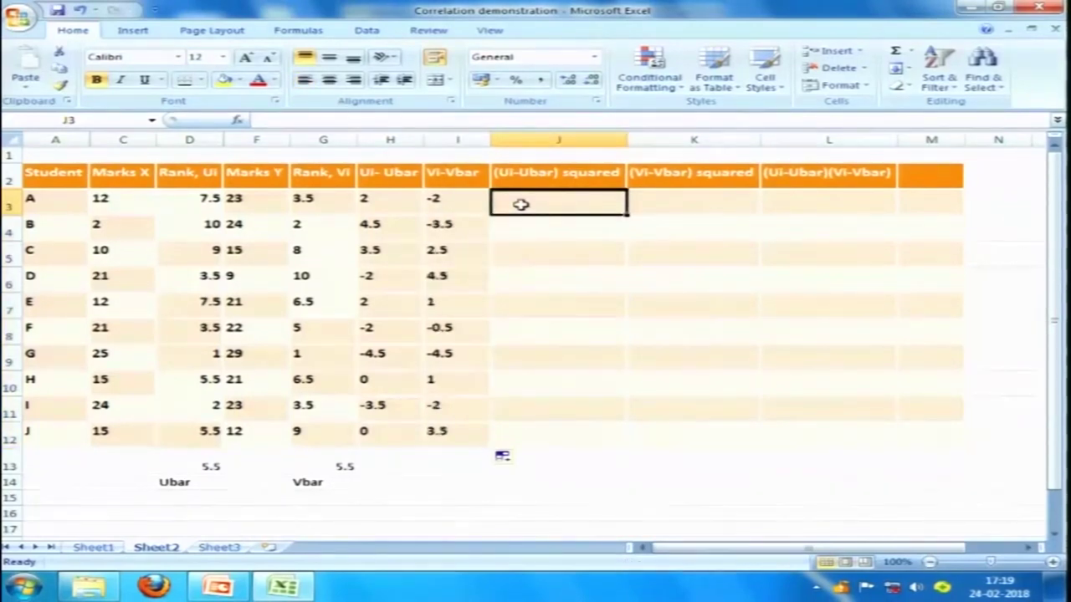
text(=)
click(394, 204)
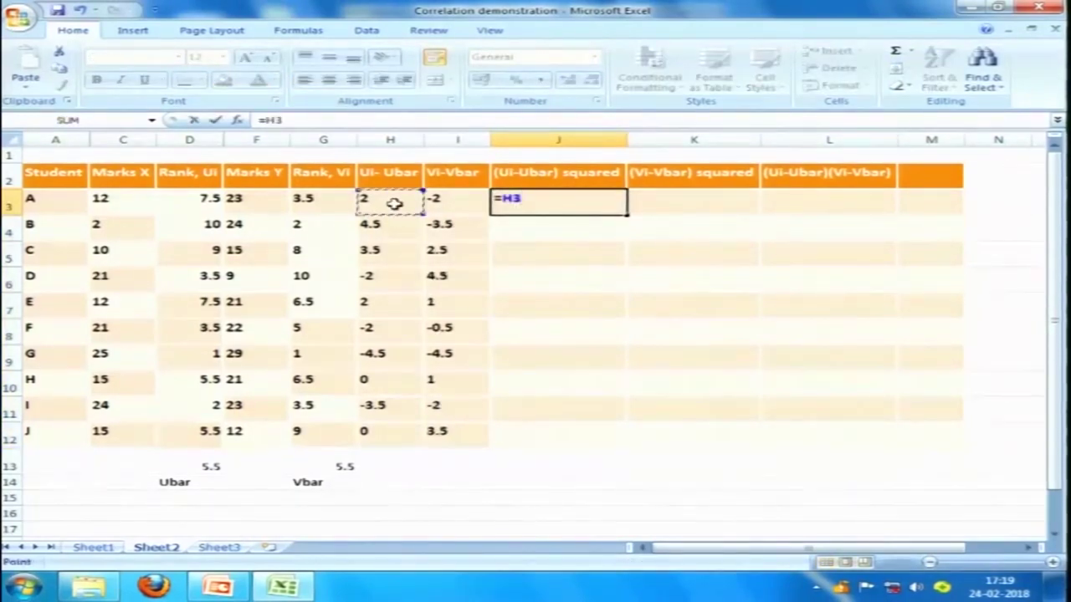
text(^2)
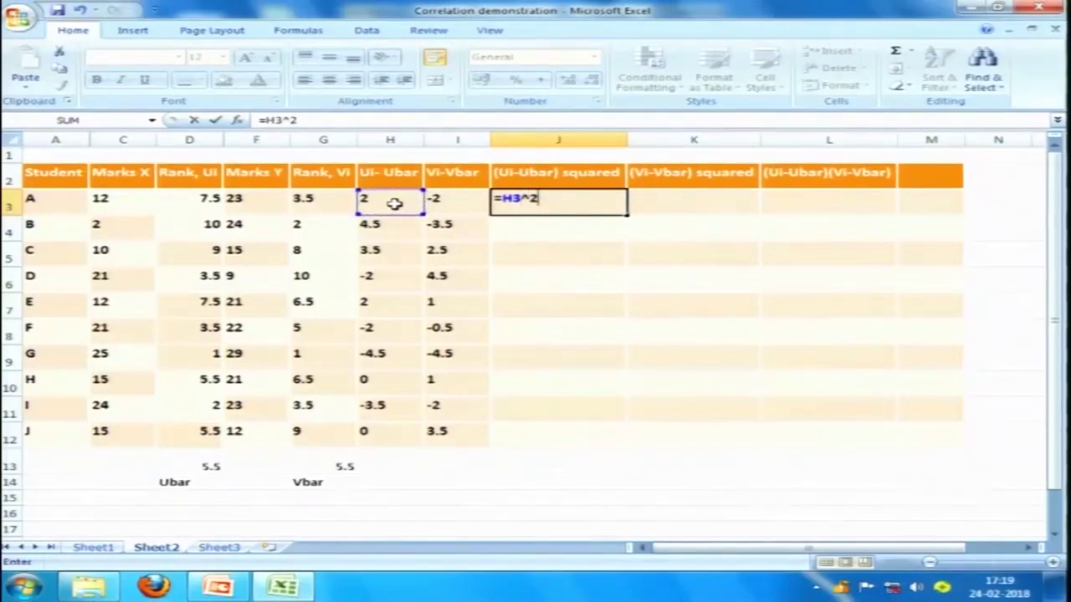
key(Return)
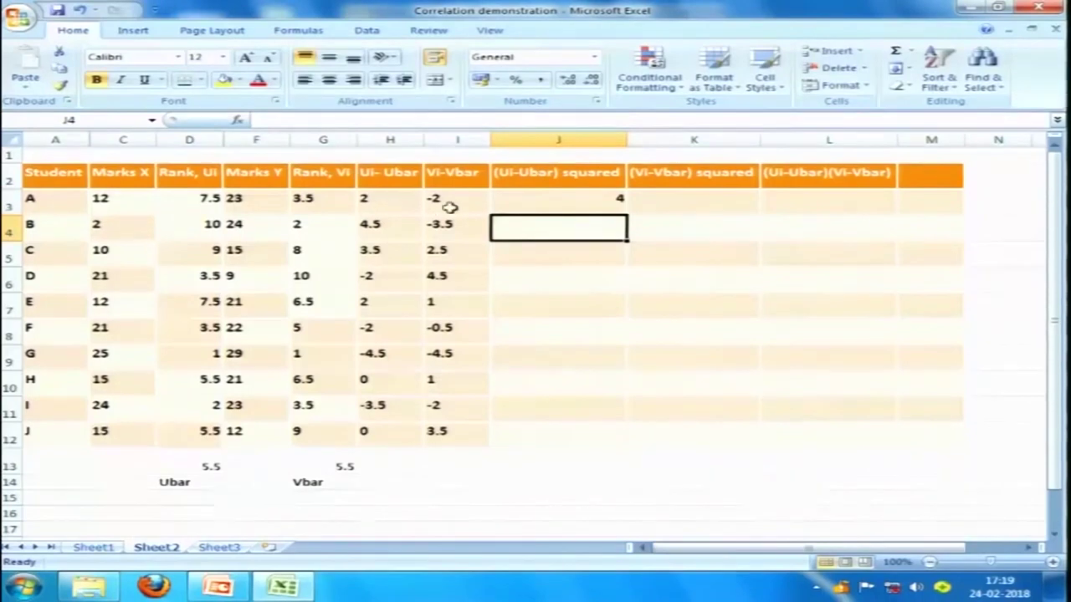
click(570, 198)
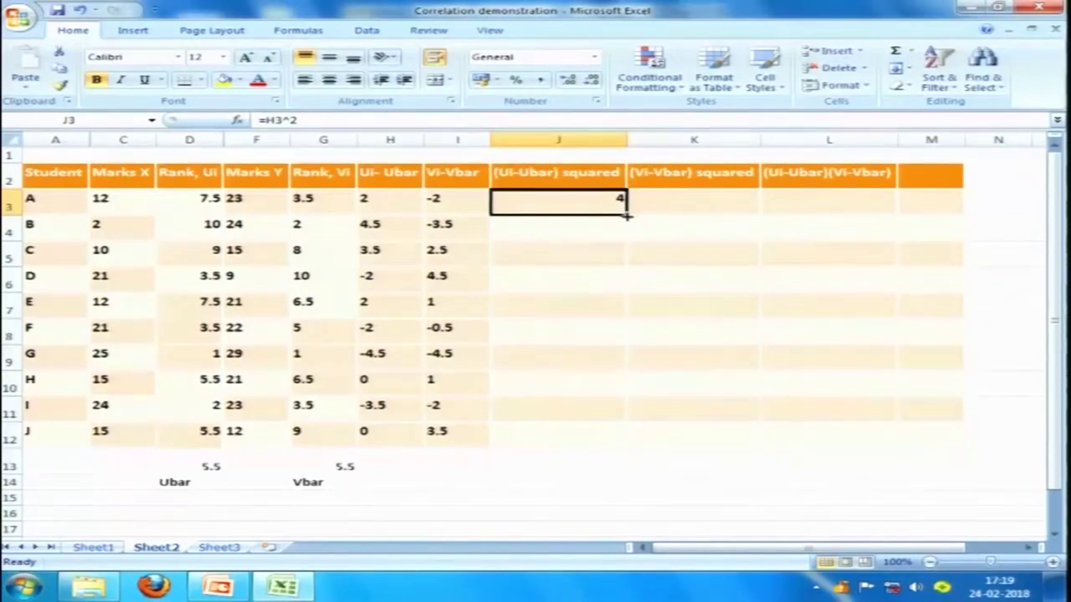
drag(626, 215, 590, 437)
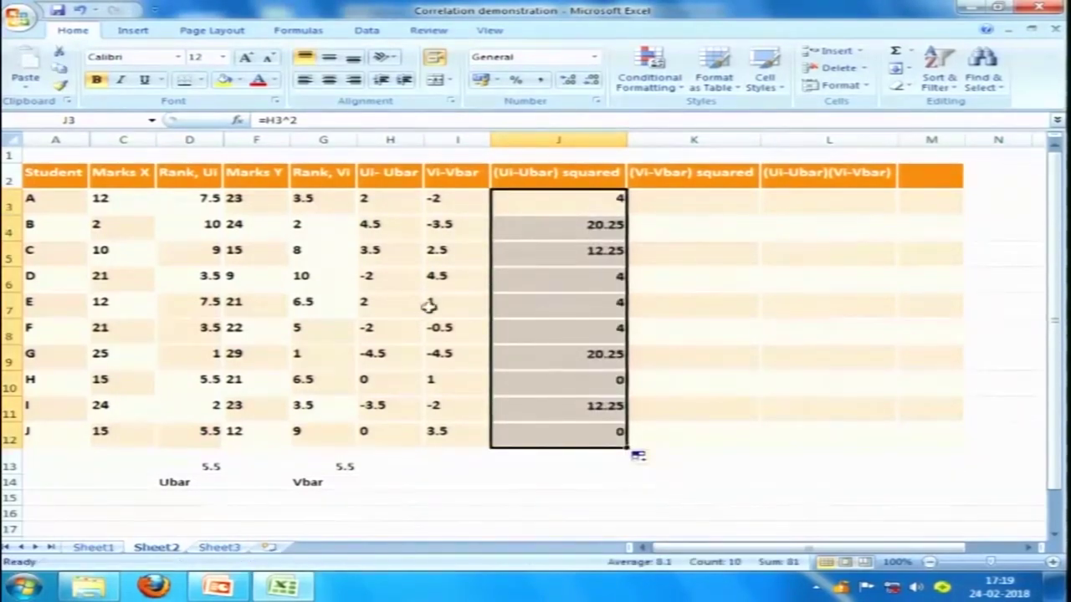
- Check the squared values in J9, J11 and J12 against the Ui-Ubar deviations in column H
click(373, 355)
click(562, 362)
click(380, 411)
click(564, 407)
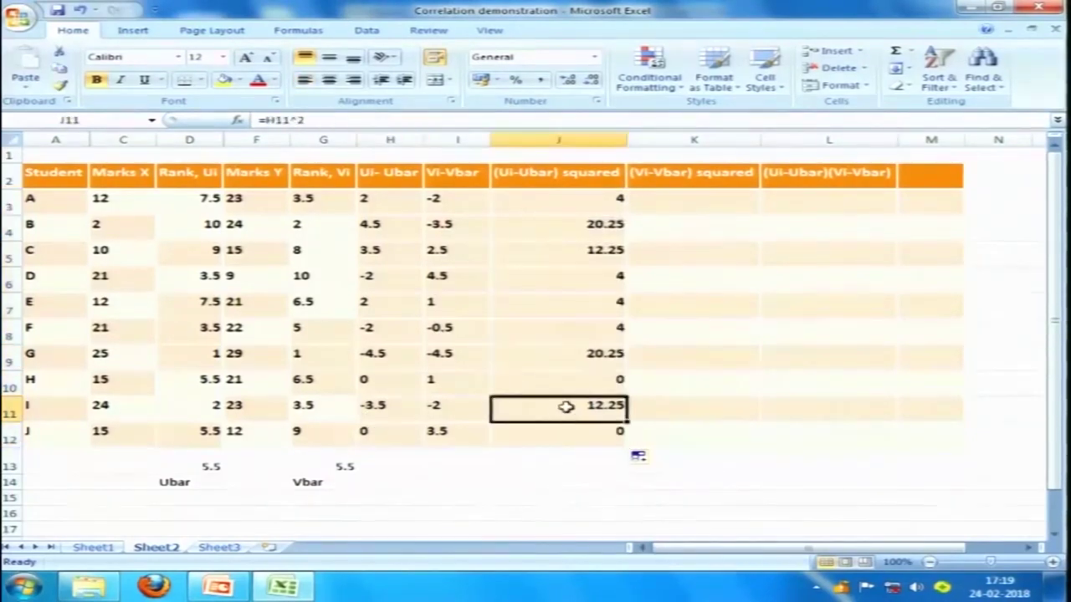
click(557, 437)
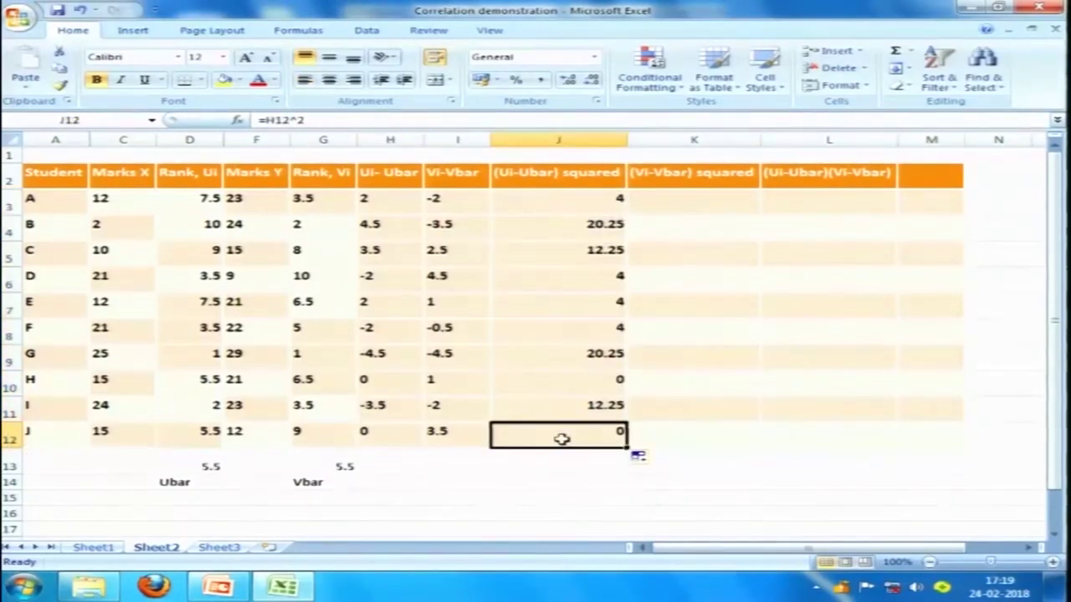
- Copy the squaring formula from J3 into K3, the first (Vi-Vbar) squared cell, and compare it with the formula in J3
click(660, 202)
click(590, 206)
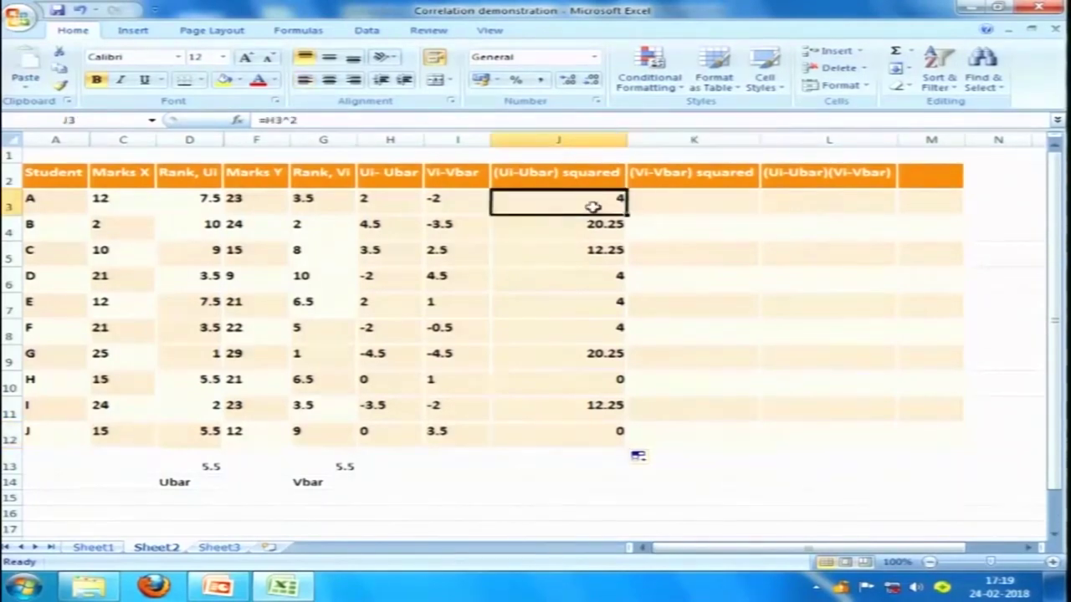
drag(630, 215, 712, 209)
click(702, 205)
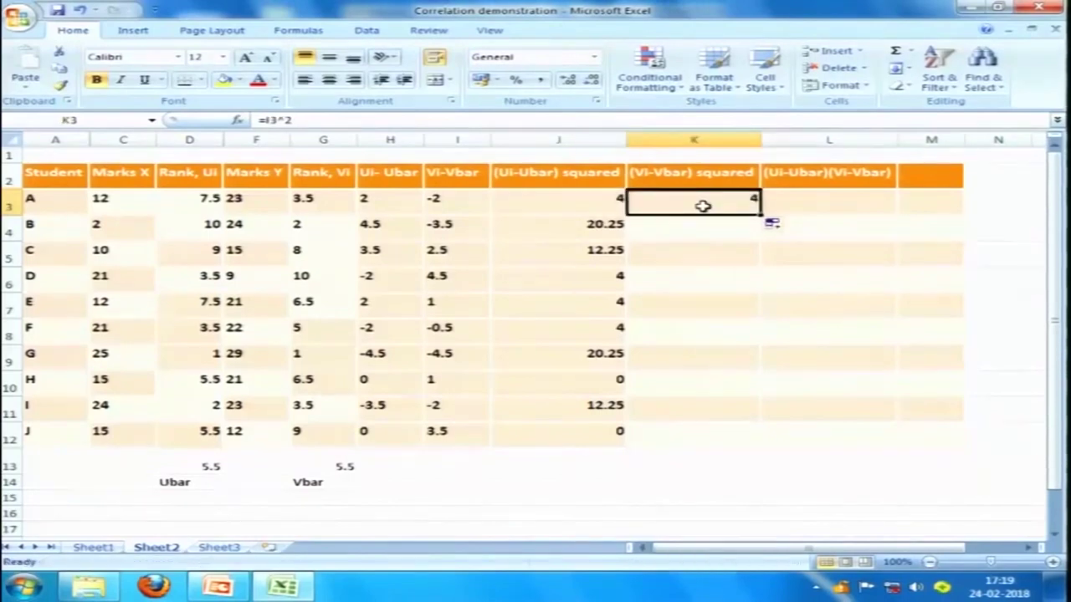
click(568, 209)
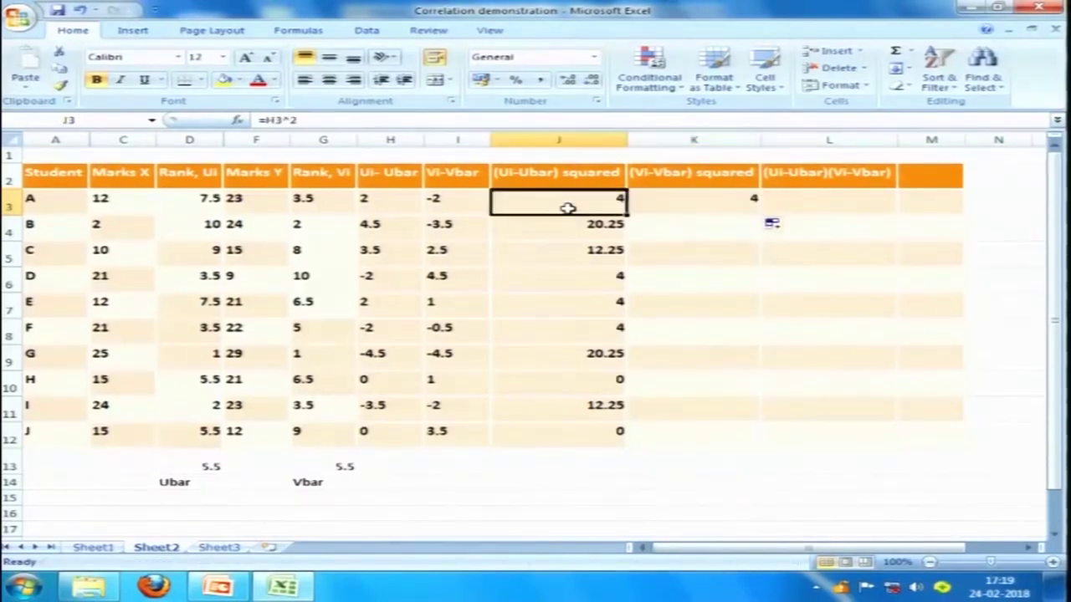
click(393, 204)
click(577, 200)
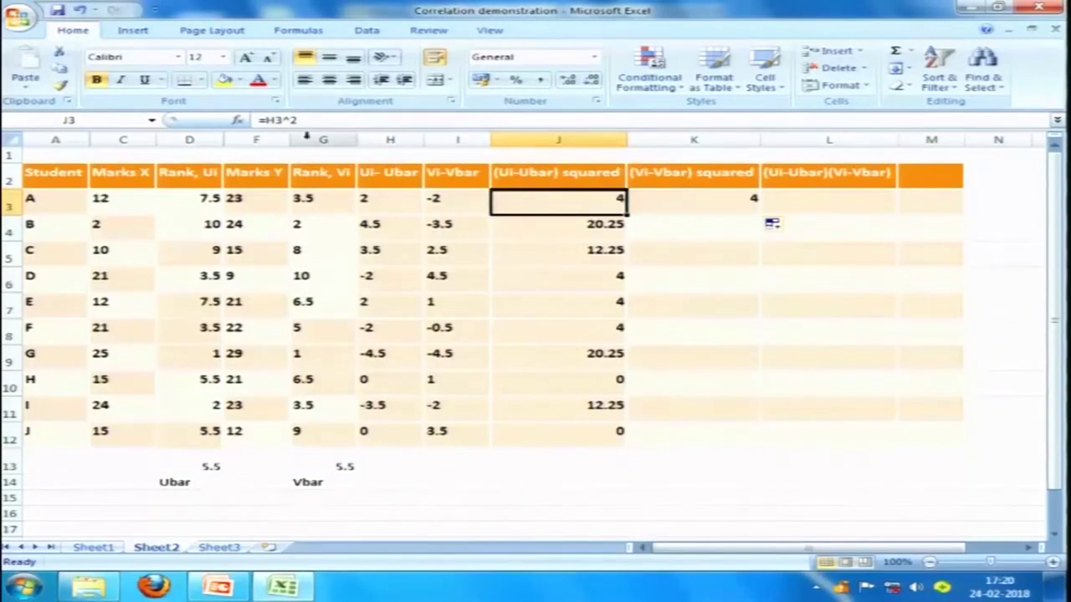
- Fill the (Vi-Vbar) squared formula from K3 down to K12 and check the formulas in K3, K4 and K5
click(664, 199)
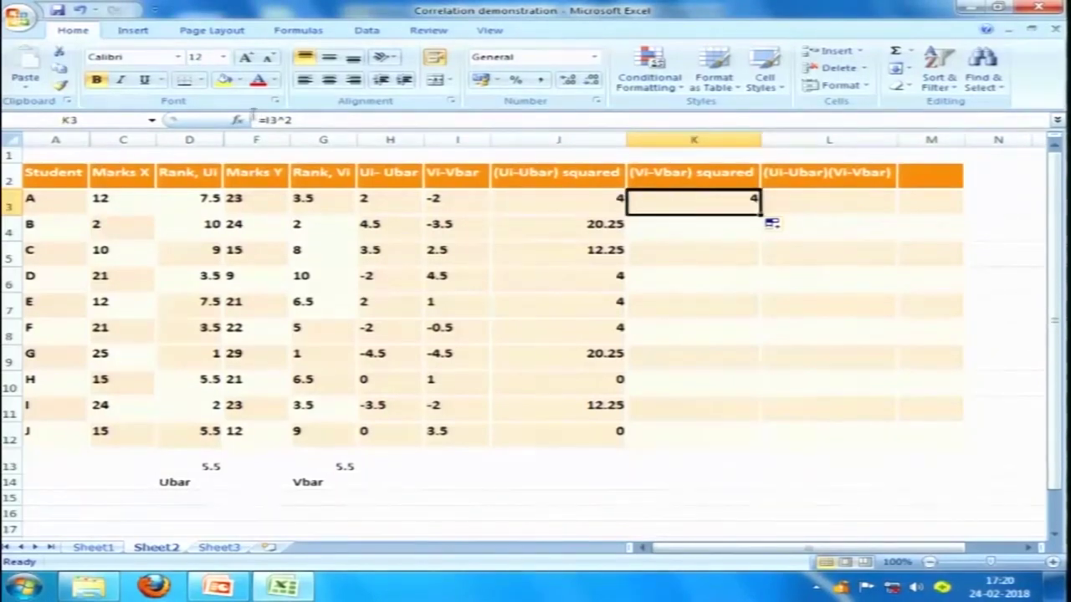
drag(759, 214, 743, 437)
click(715, 203)
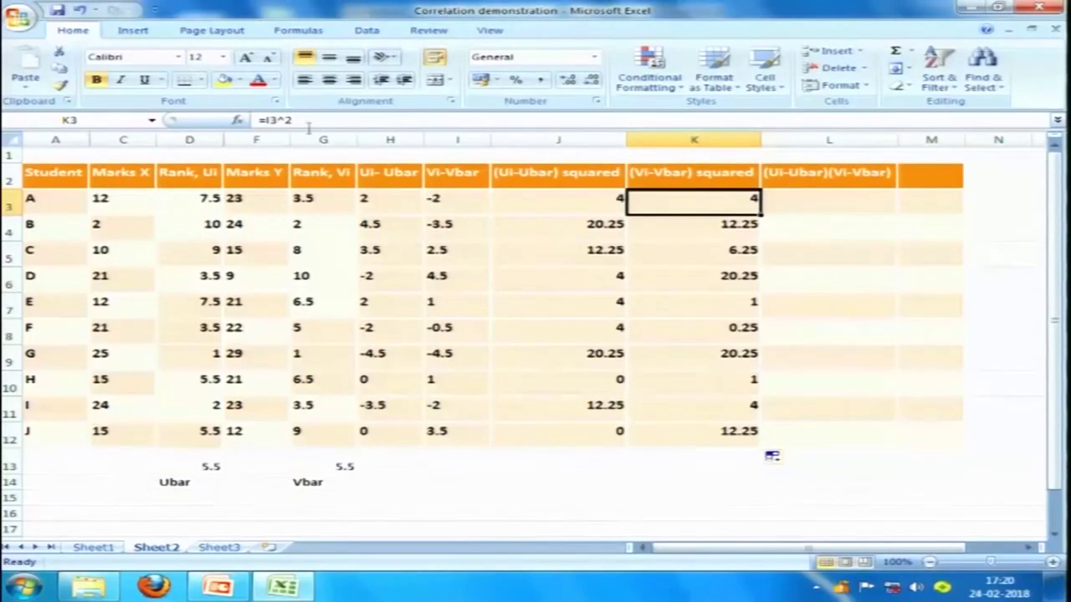
click(676, 224)
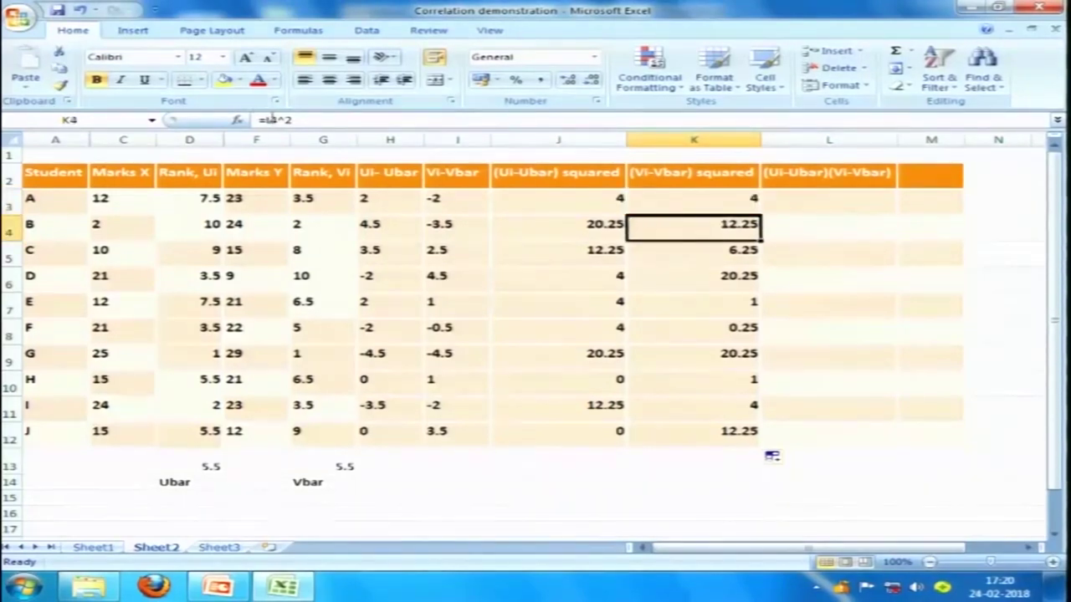
click(651, 250)
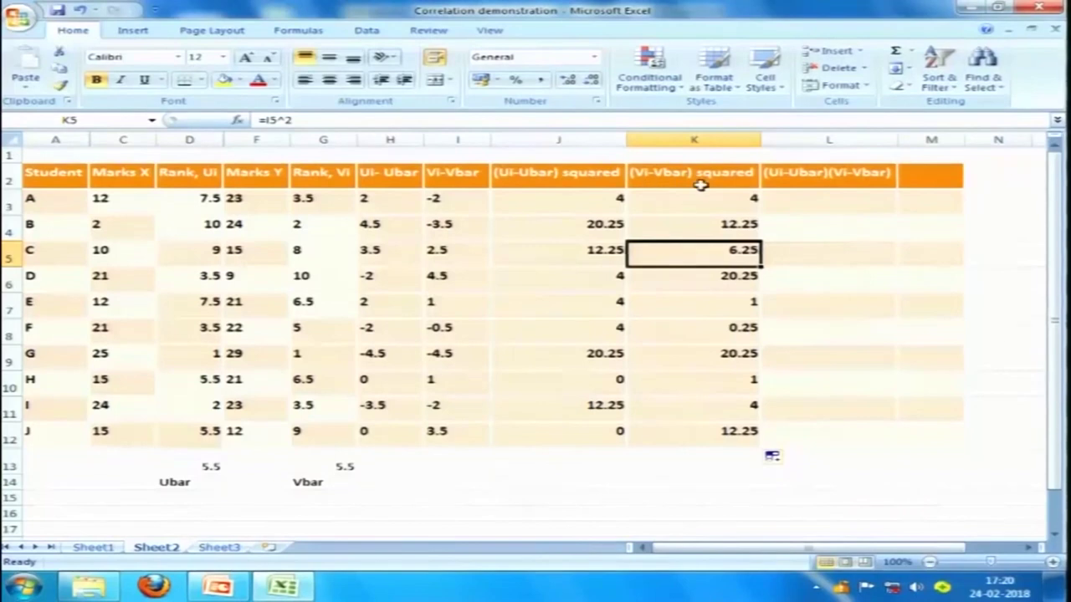
- Enter =H3*I3 in L3 to multiply student A's Ui-Ubar and Vi-Vbar deviations
click(795, 200)
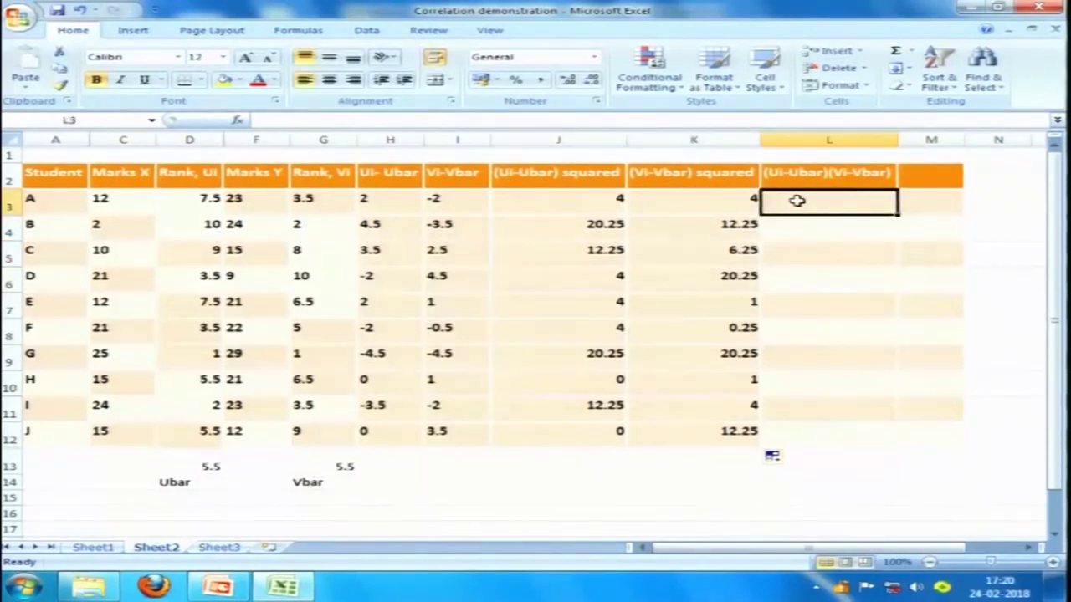
click(382, 198)
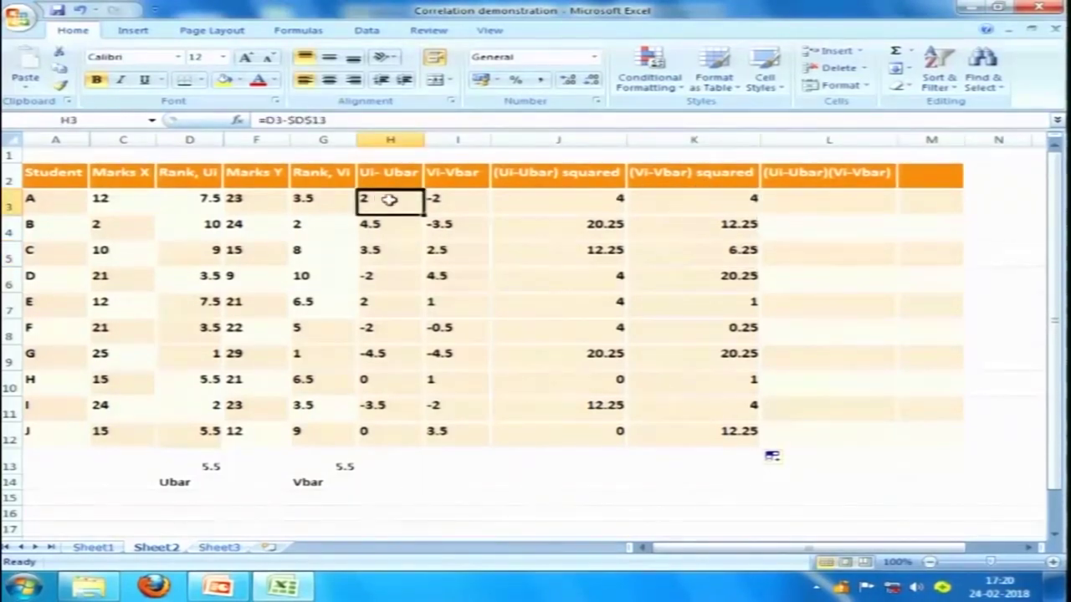
click(445, 201)
click(824, 197)
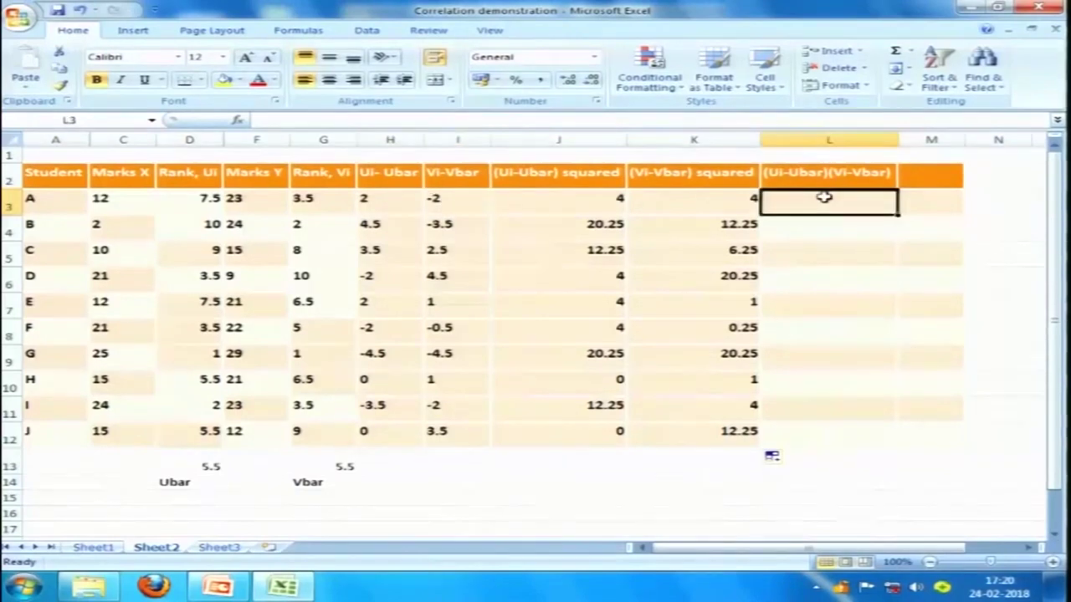
text(=)
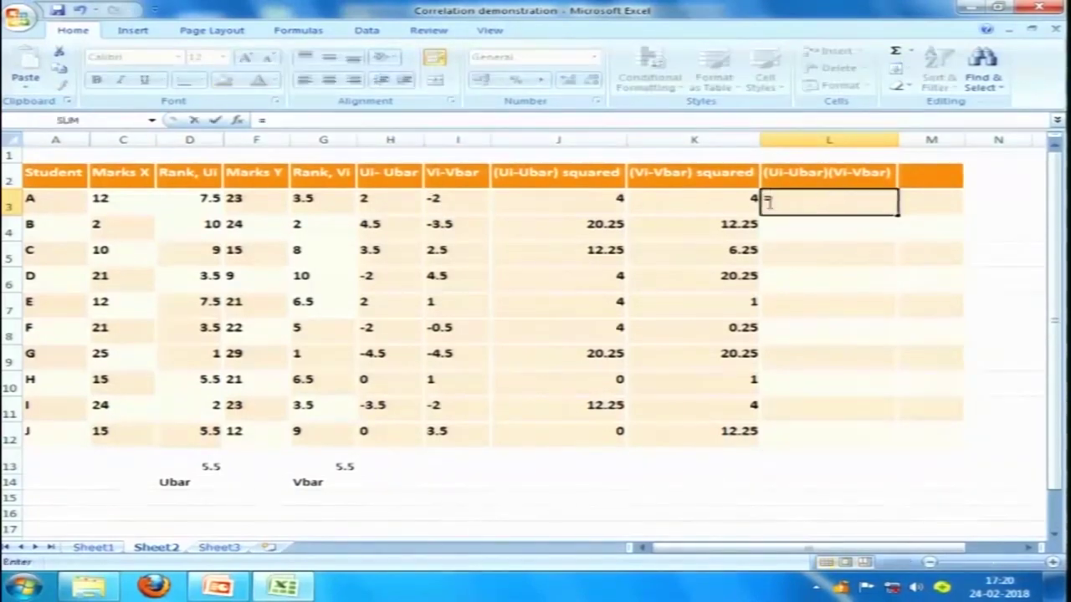
click(385, 199)
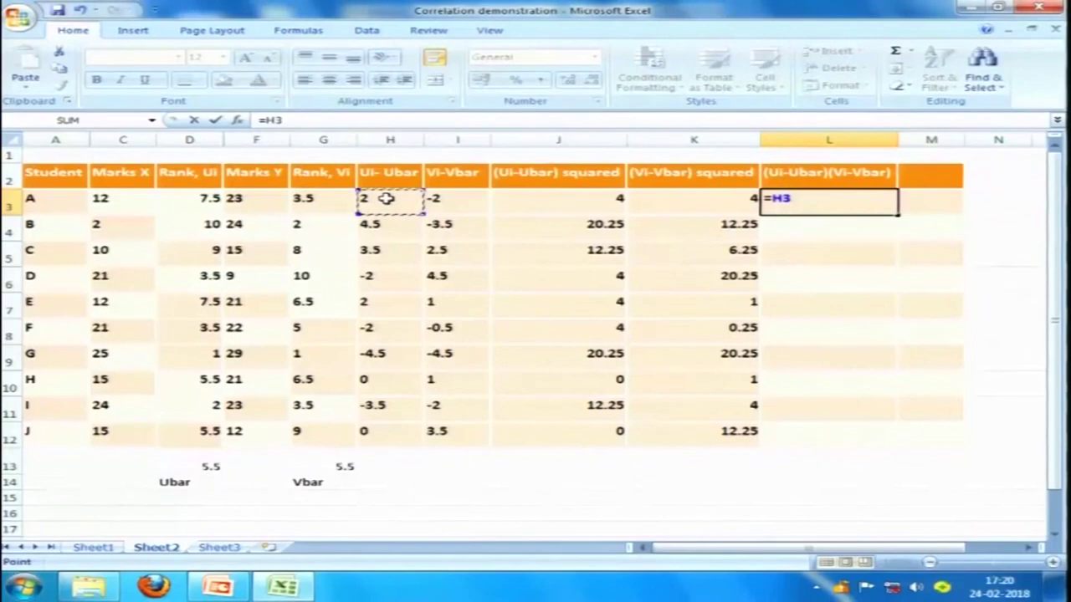
text(*)
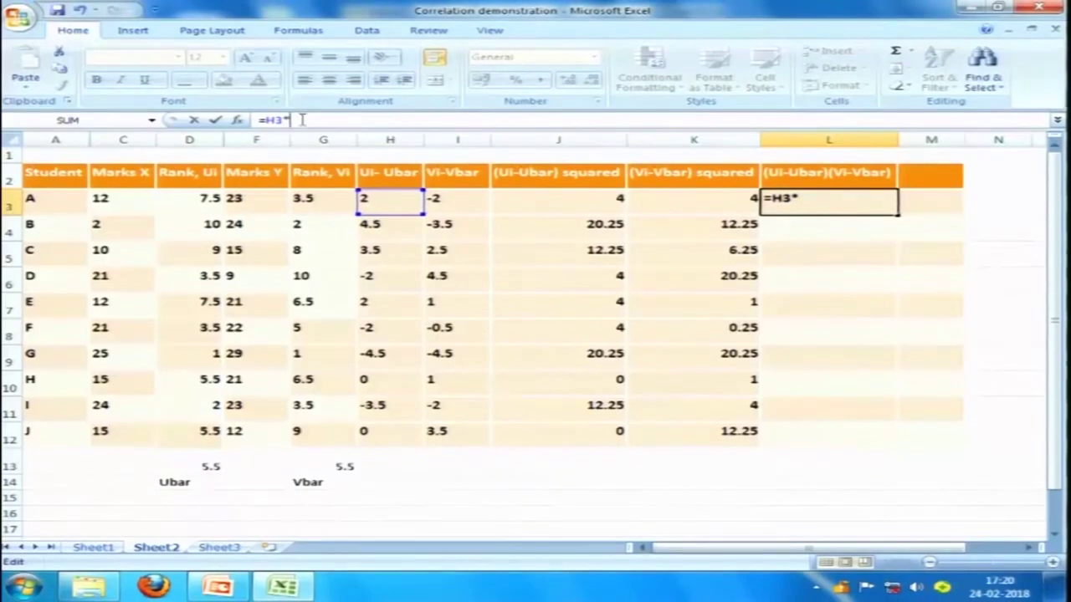
click(446, 200)
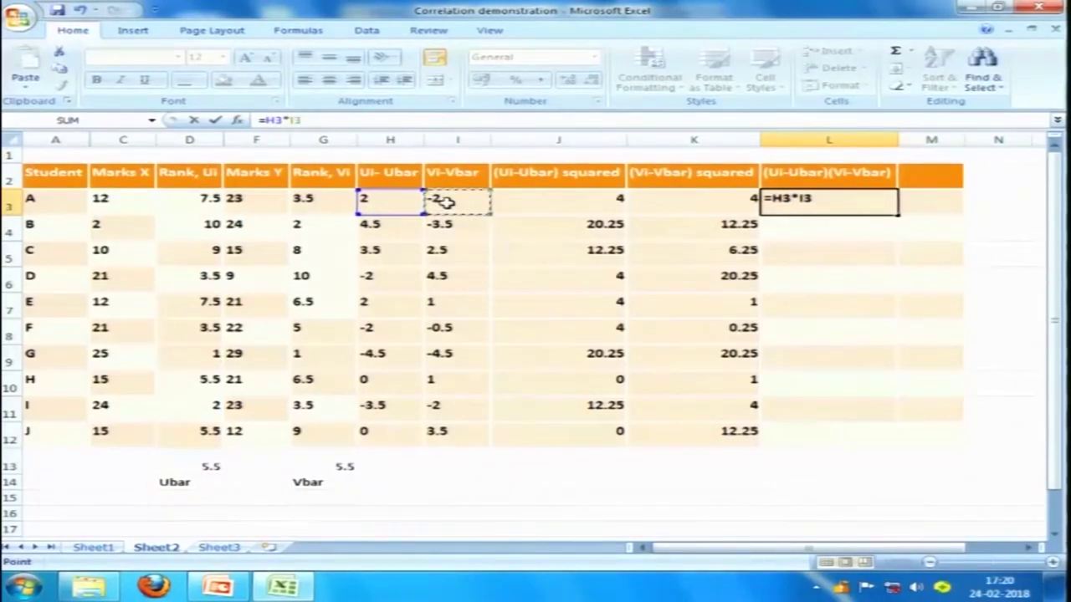
key(Return)
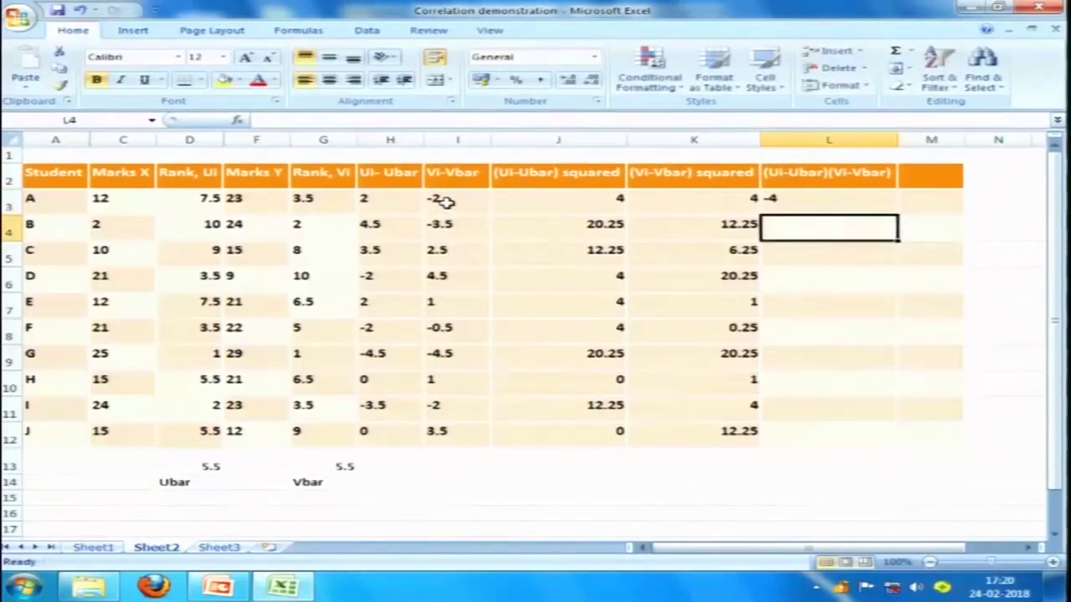
- Fill the deviation product formula from L3 down to L12
click(799, 203)
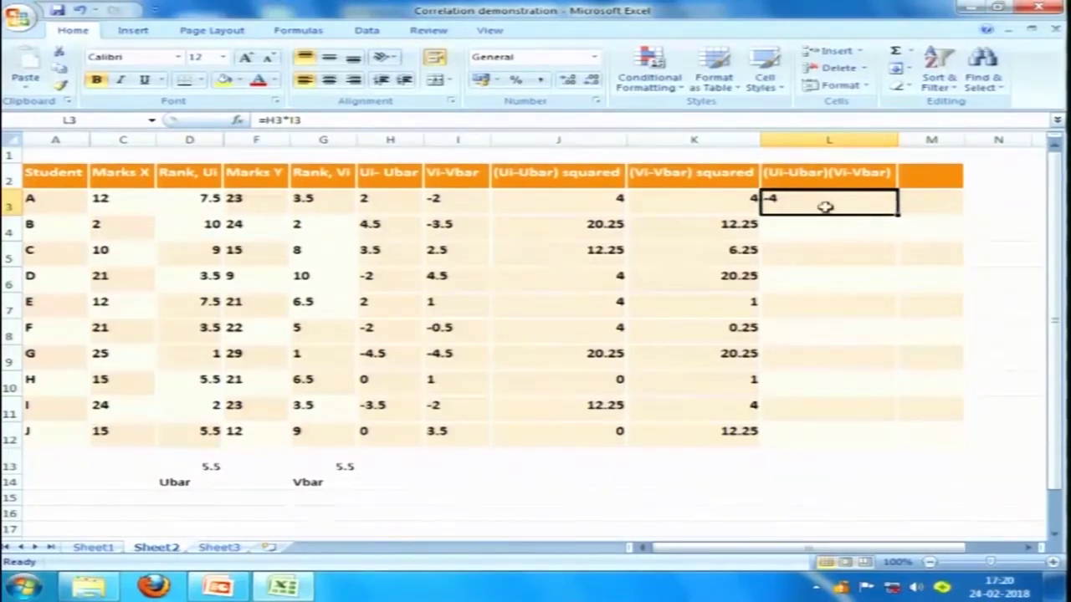
drag(896, 217, 877, 439)
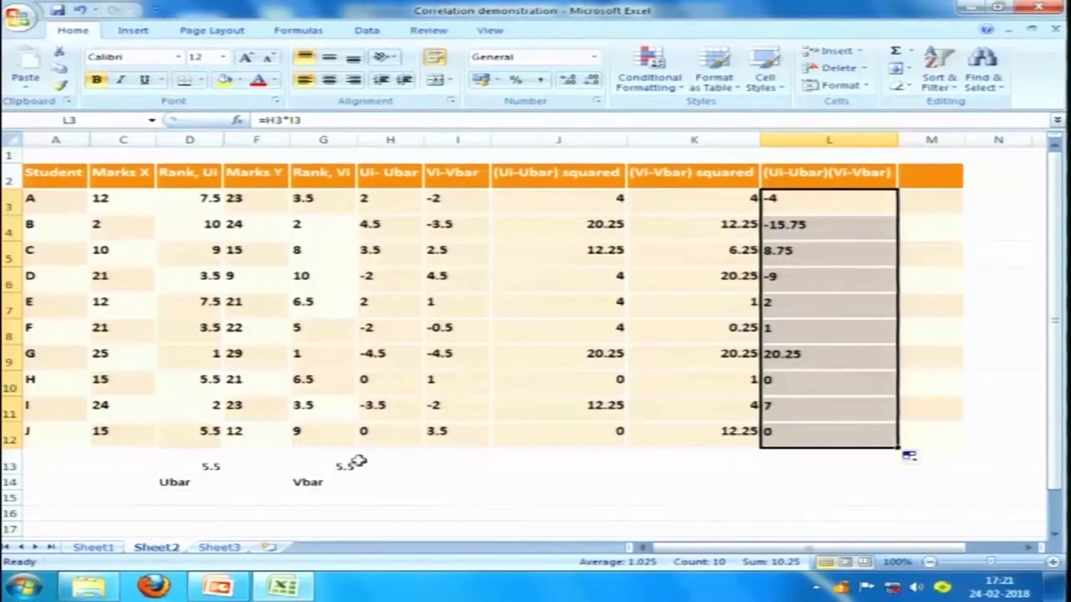
scroll(378, 489, down, 1)
scroll(379, 487, up, 1)
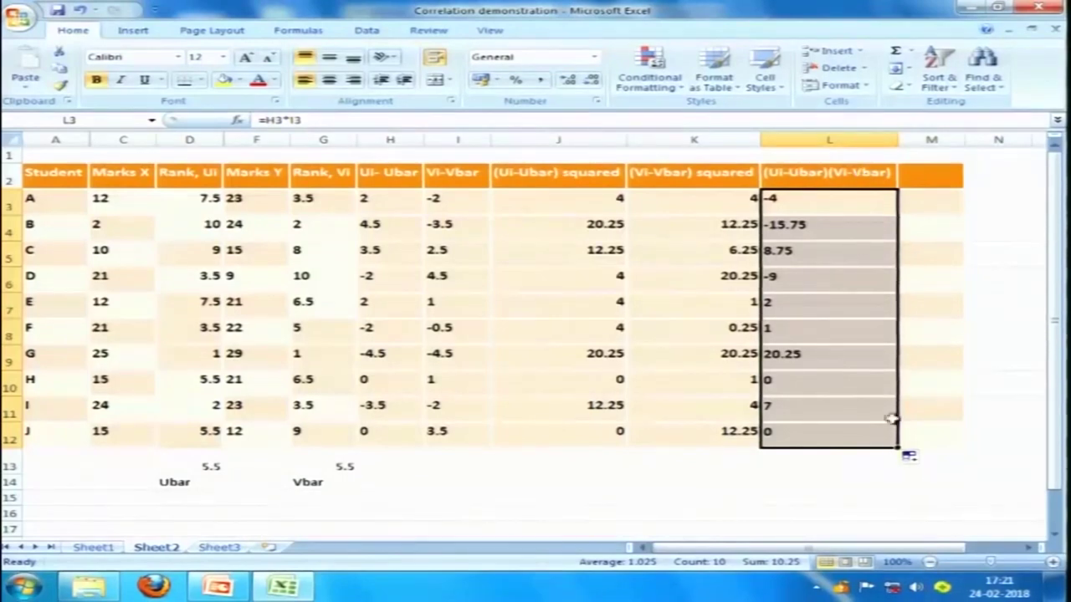
- Review the headings and values of the two squared-deviation columns and the (Ui-Ubar)(Vi-Vbar) product column
click(790, 466)
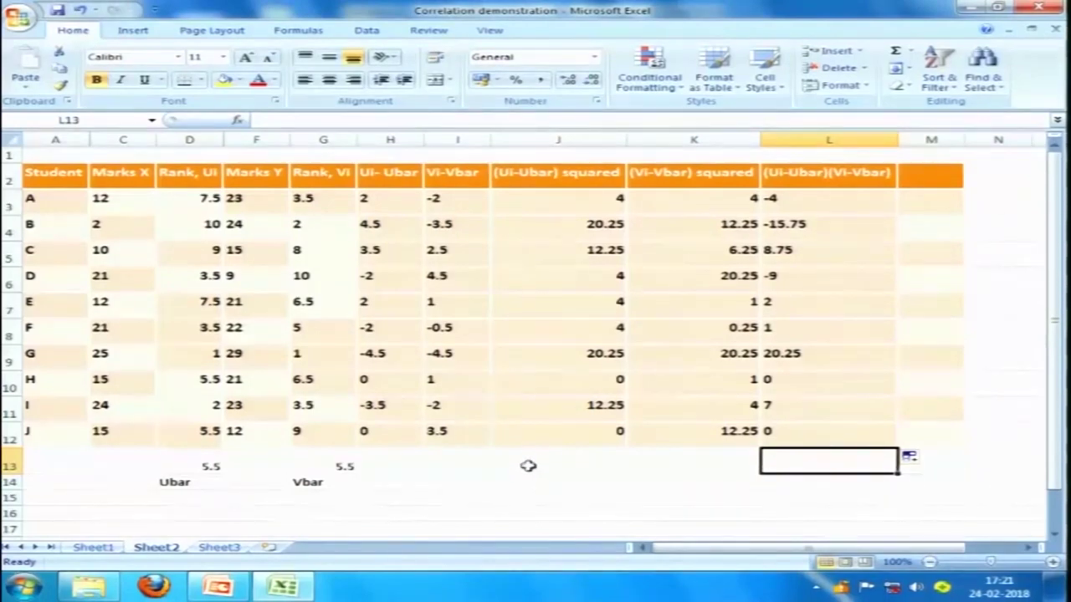
click(555, 174)
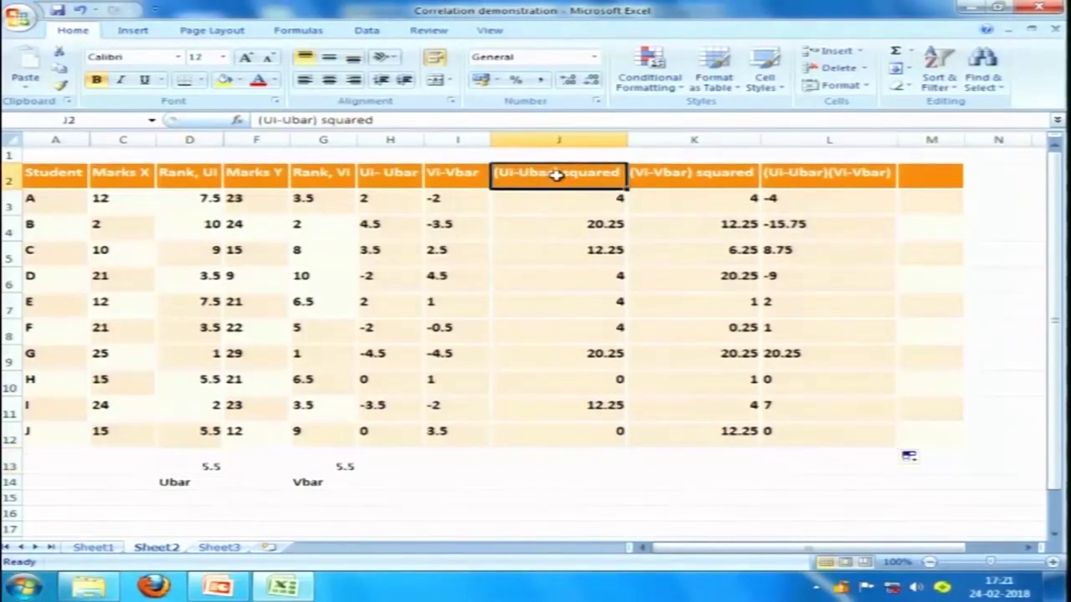
click(663, 172)
click(564, 176)
click(659, 169)
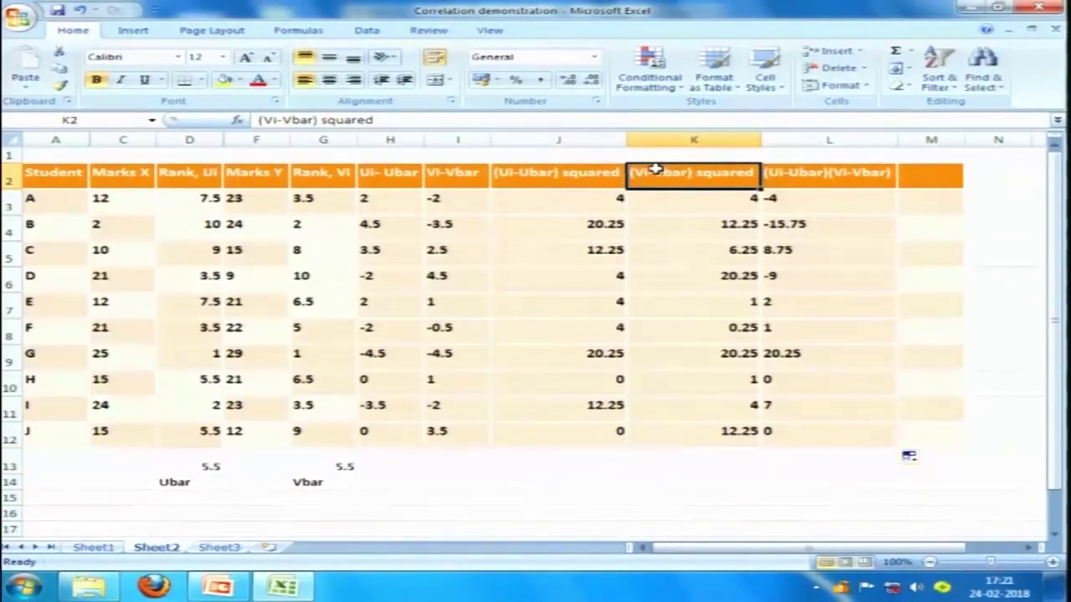
click(824, 172)
click(552, 222)
drag(545, 201, 569, 433)
drag(698, 203, 698, 434)
click(868, 350)
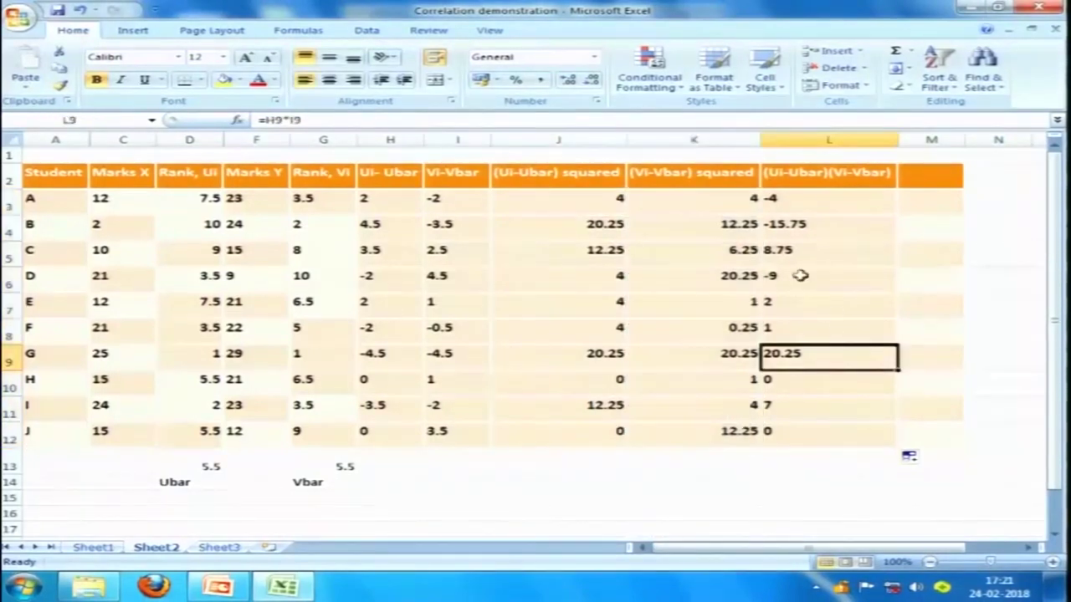
- Examine the product formula in L3 and the paired Ui-Ubar and Vi-Vbar deviations in columns H and I
drag(773, 194, 841, 210)
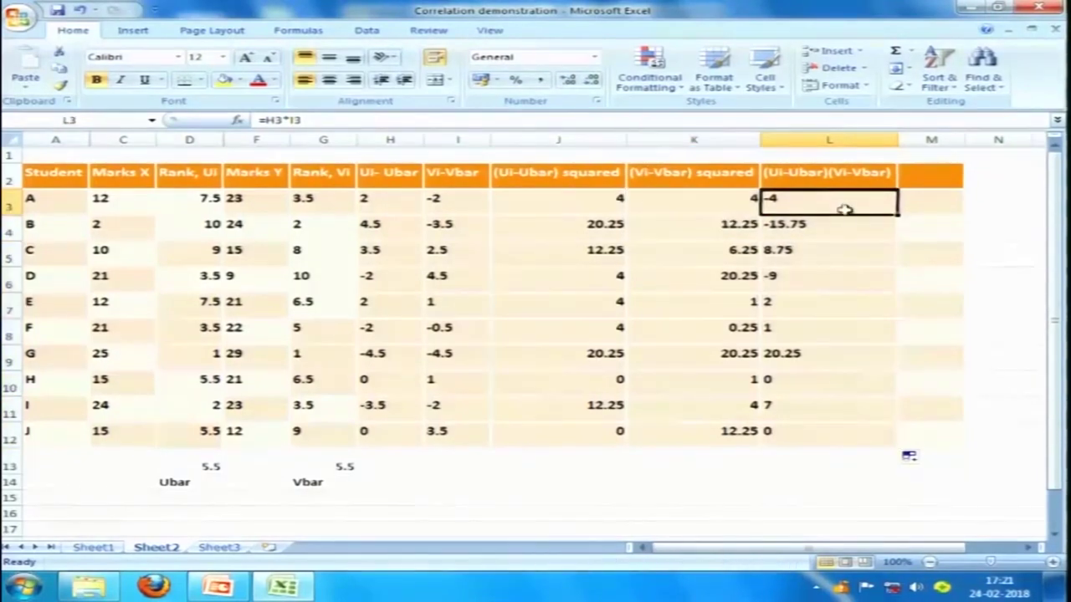
click(374, 205)
click(436, 202)
click(395, 258)
click(447, 274)
click(407, 306)
click(459, 328)
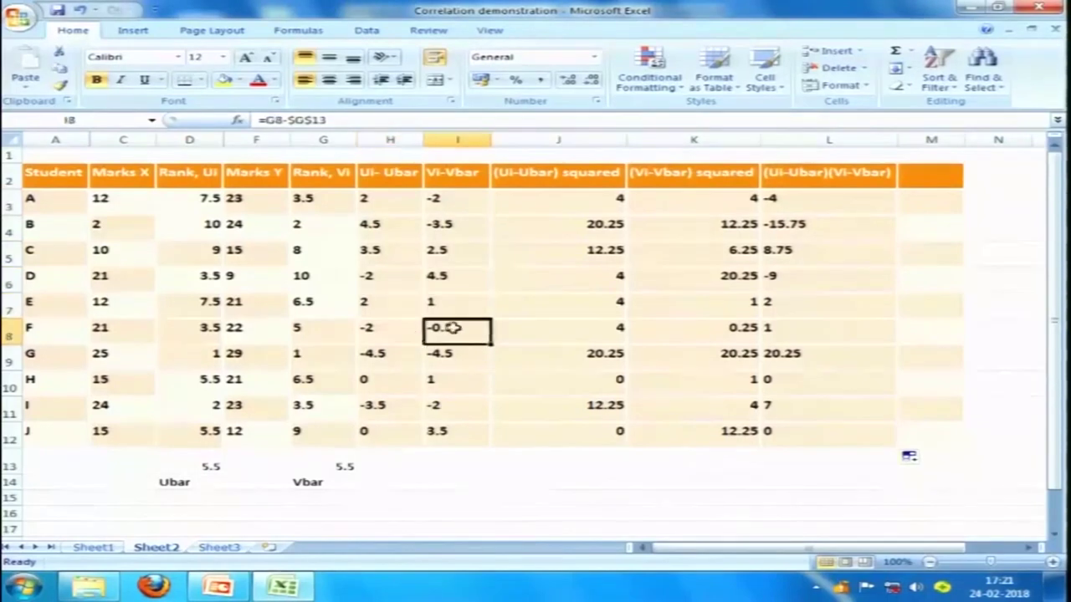
click(399, 359)
click(466, 401)
click(412, 415)
click(444, 357)
click(371, 328)
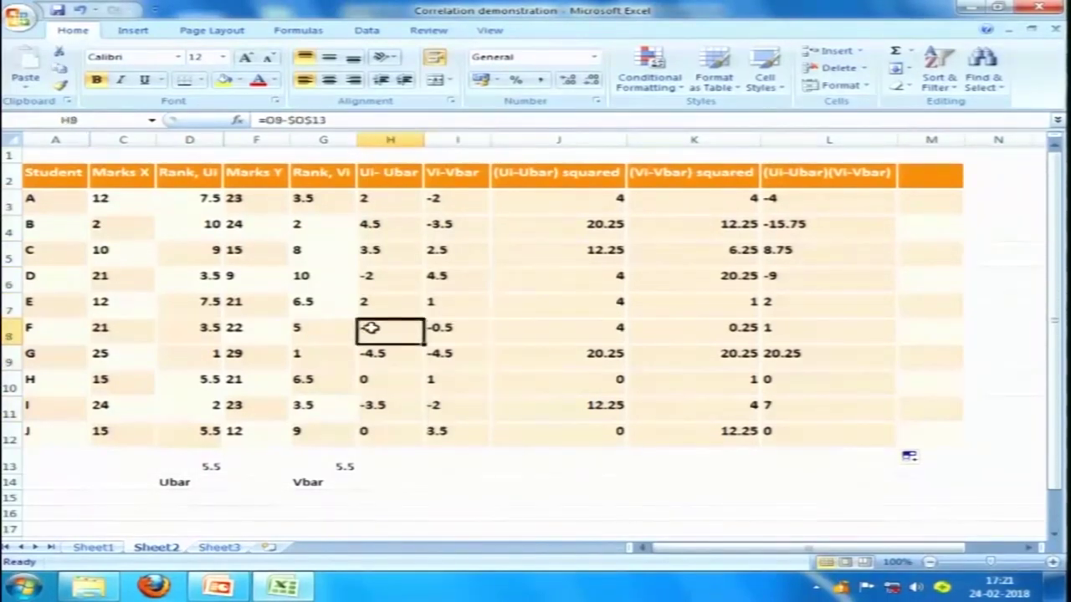
click(441, 312)
click(397, 302)
click(453, 300)
click(835, 200)
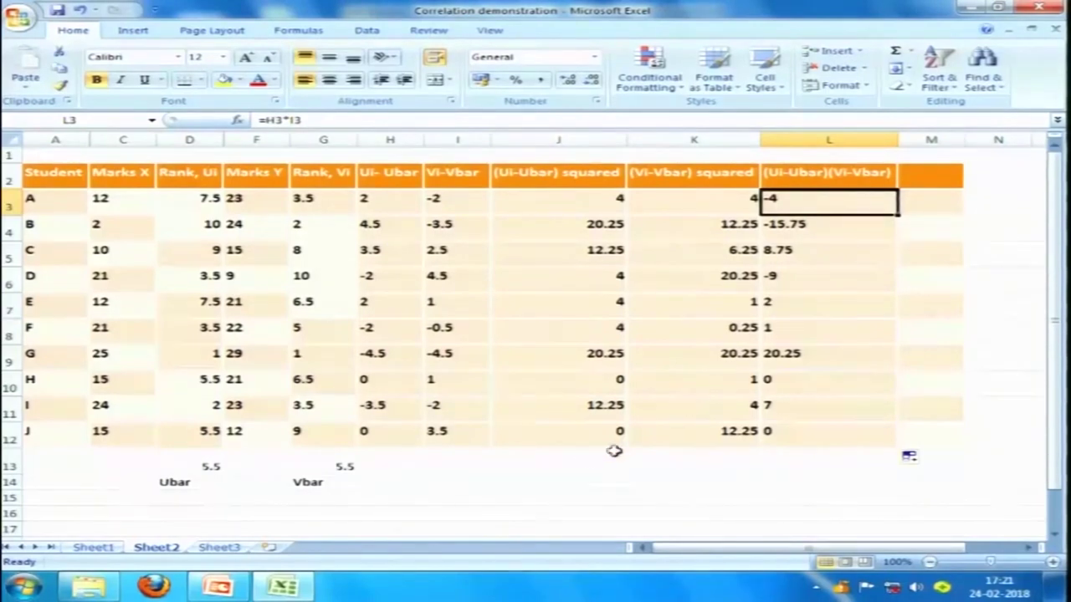
- Enter =SUM(J3:J12) in J13 to total the squared Ui-Ubar deviations
click(576, 461)
text(=)
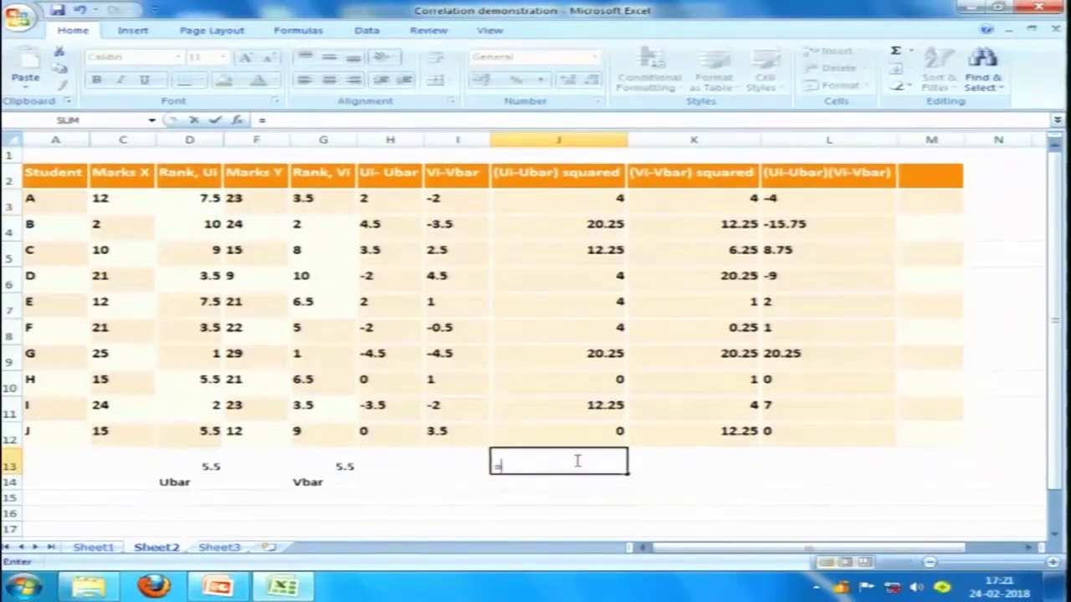
text(sum)
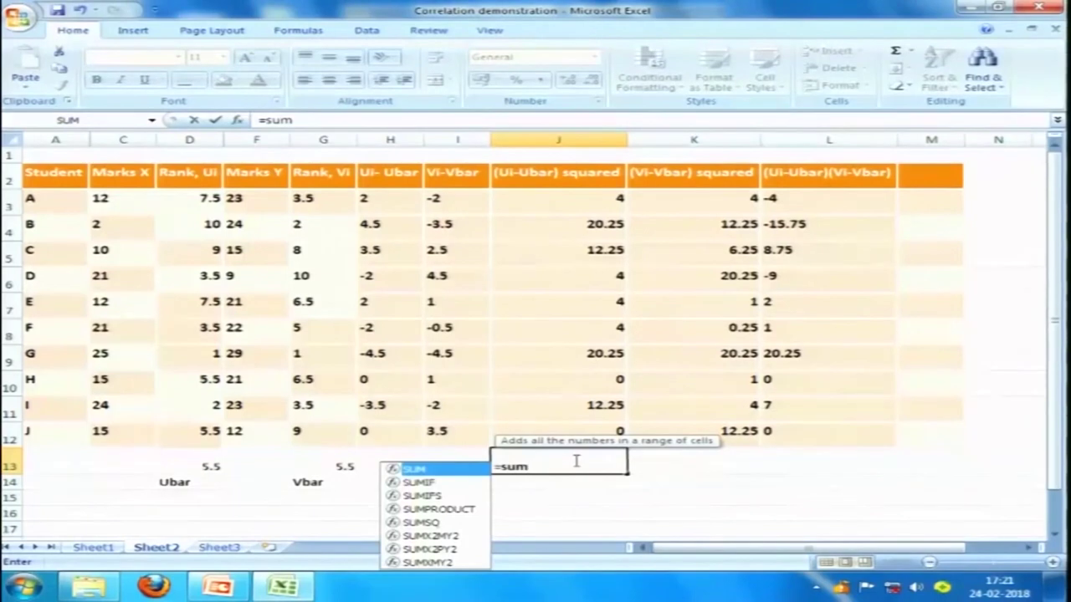
double_click(467, 468)
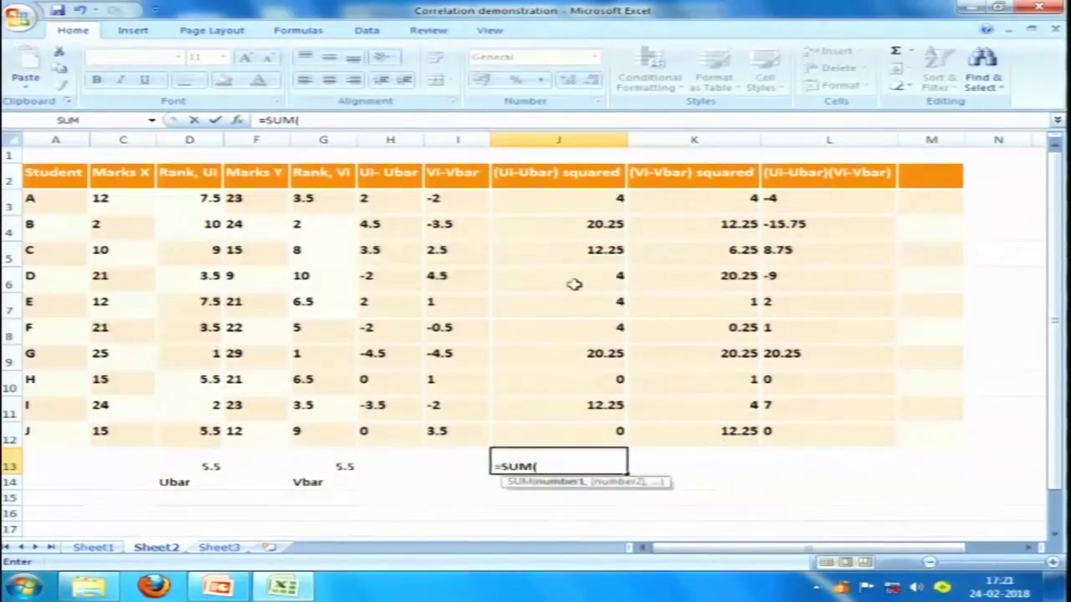
drag(572, 199, 619, 426)
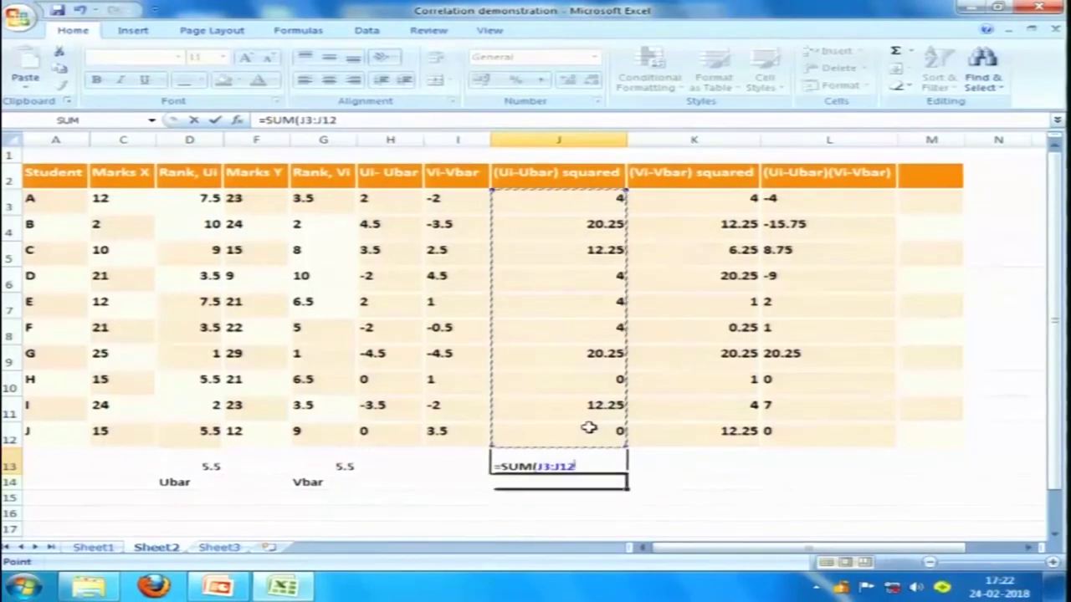
key(Return)
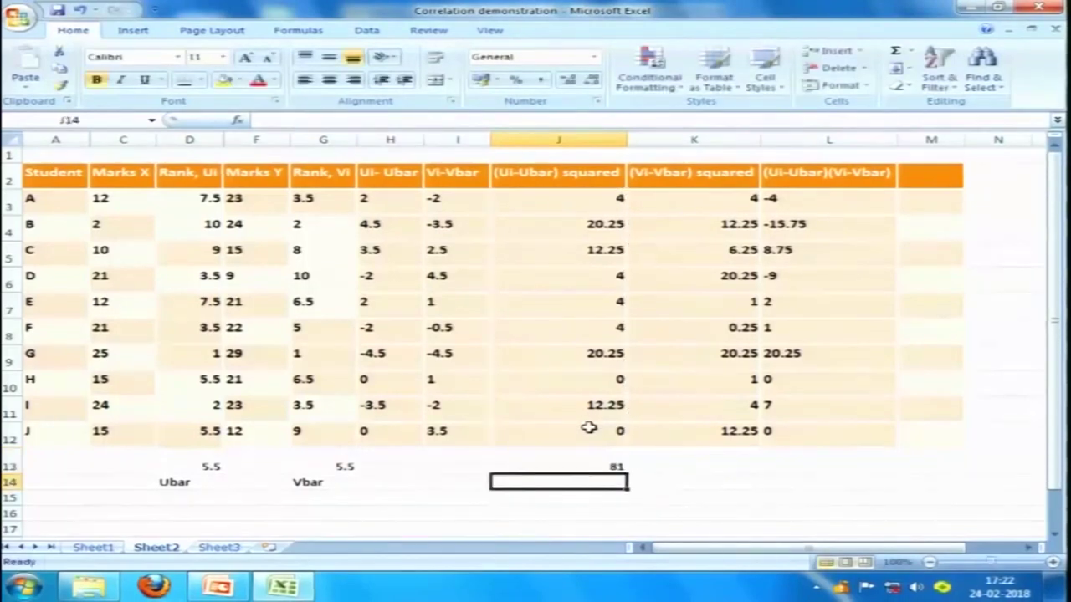
- Fill the sum formula from J13 across to K13 and L13, checking the copied ranges
click(623, 463)
drag(627, 474, 727, 469)
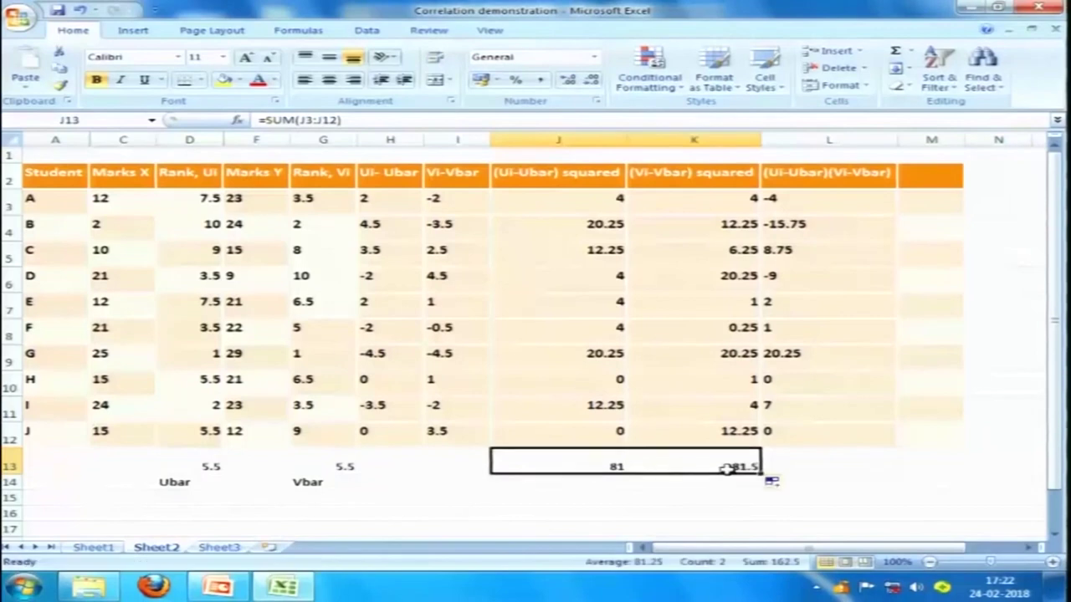
click(712, 459)
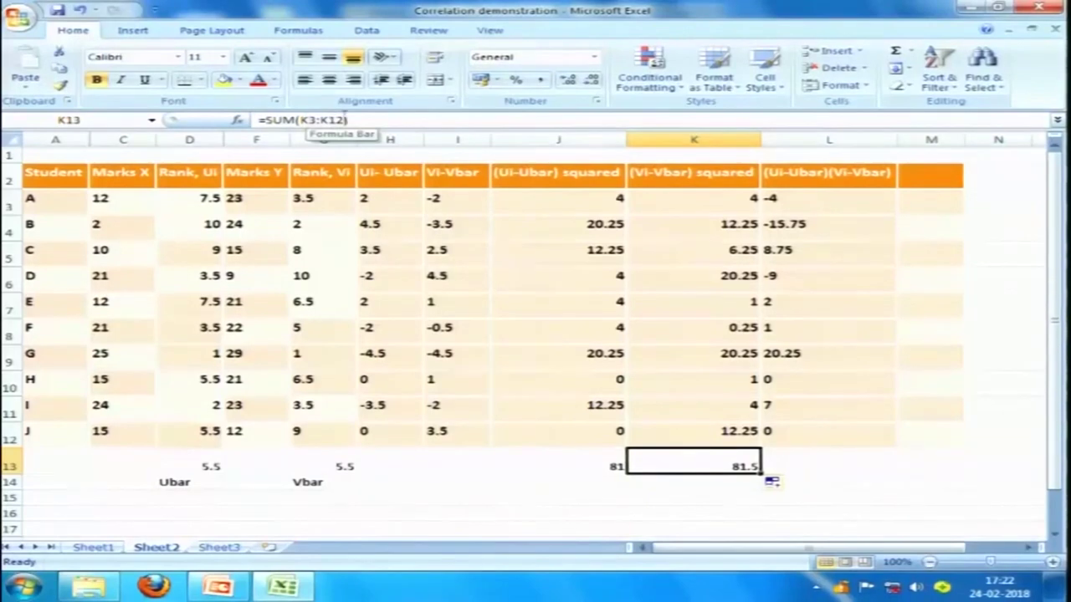
click(350, 120)
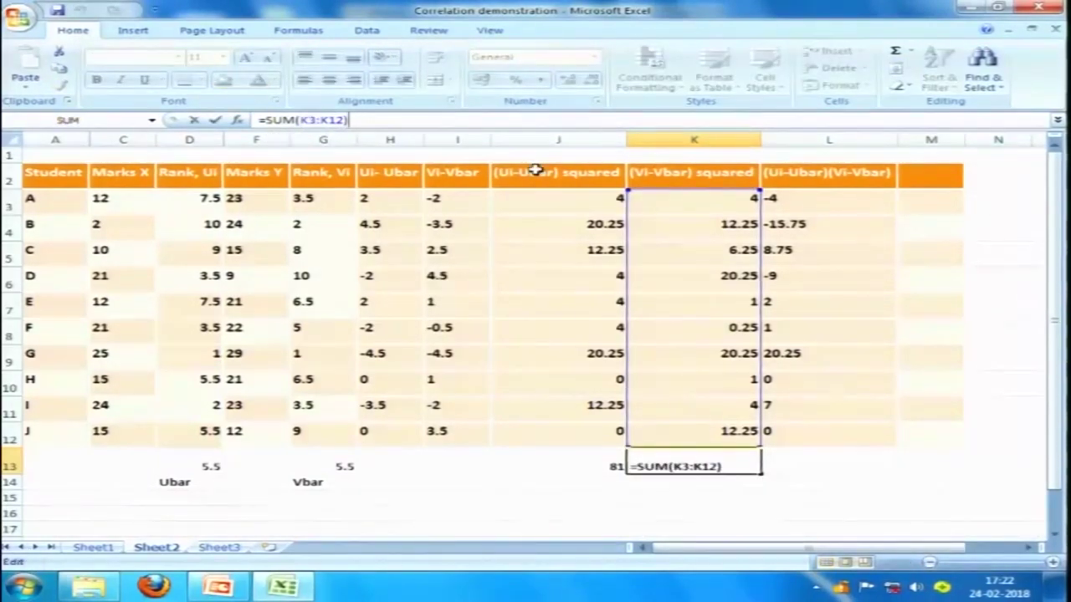
key(ctrl+Return)
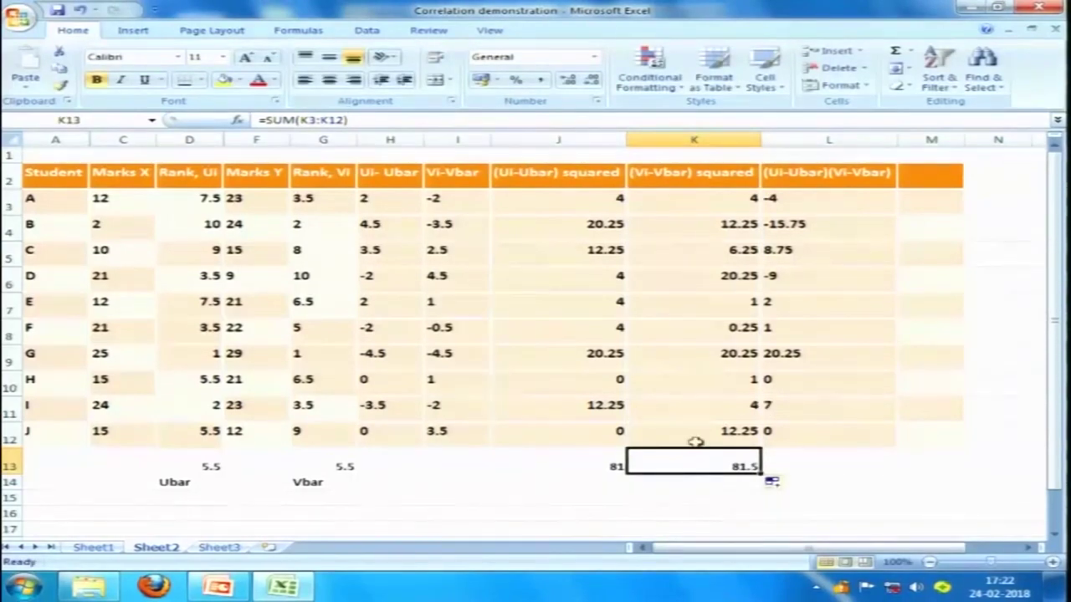
drag(759, 474, 840, 467)
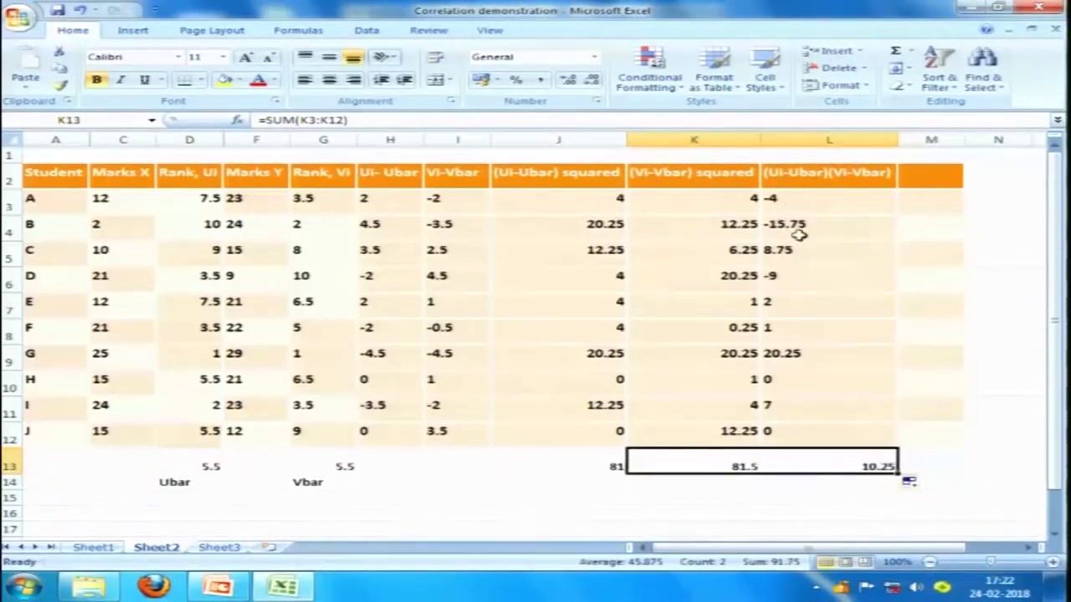
click(831, 464)
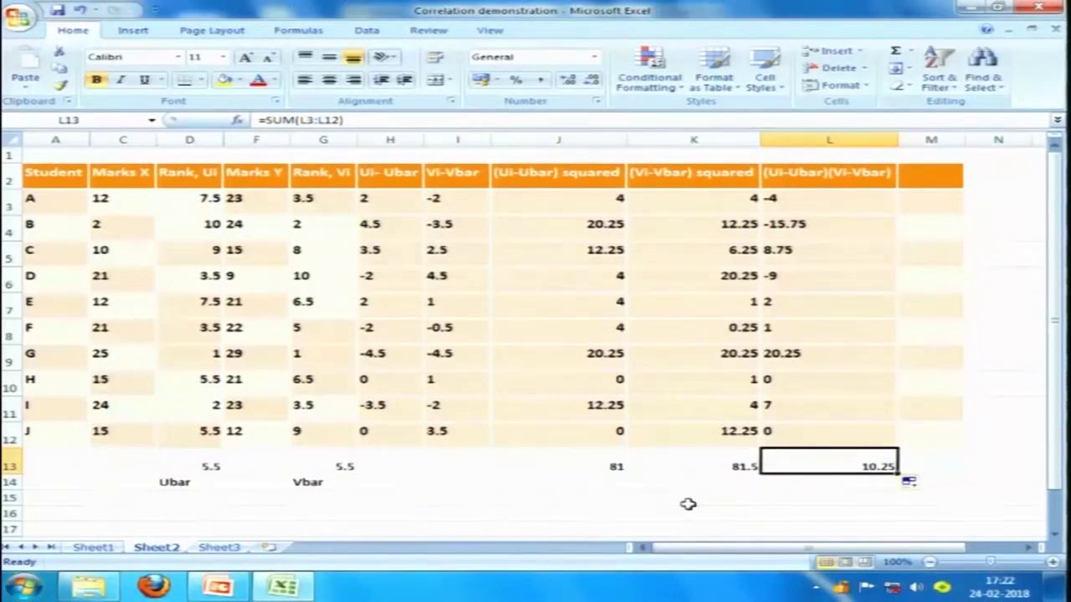
- Label cell H18, below the table, as Rank correlation
scroll(687, 504, down, 3)
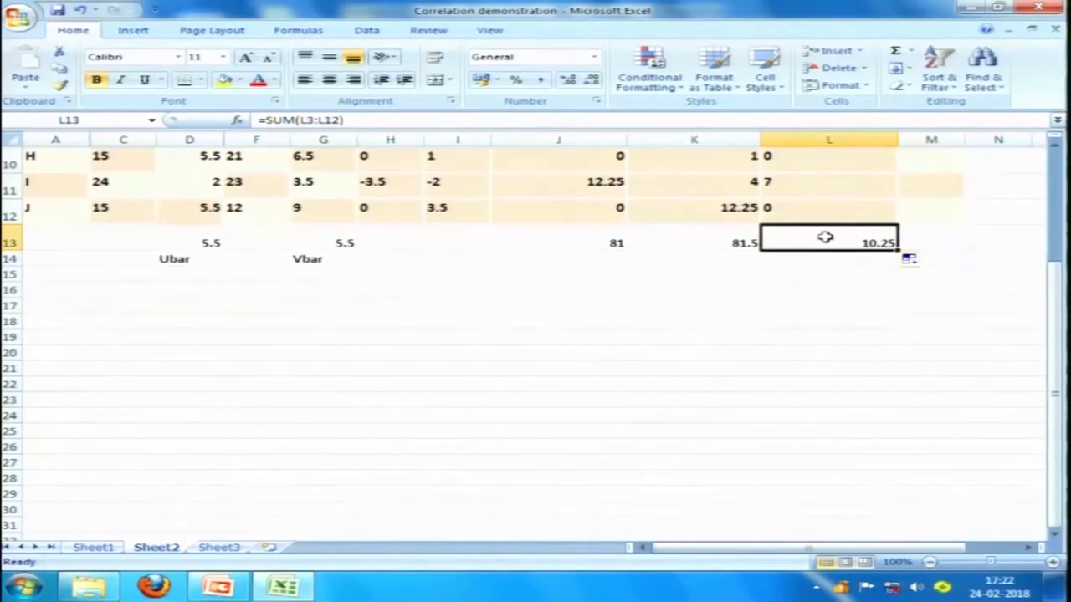
click(368, 321)
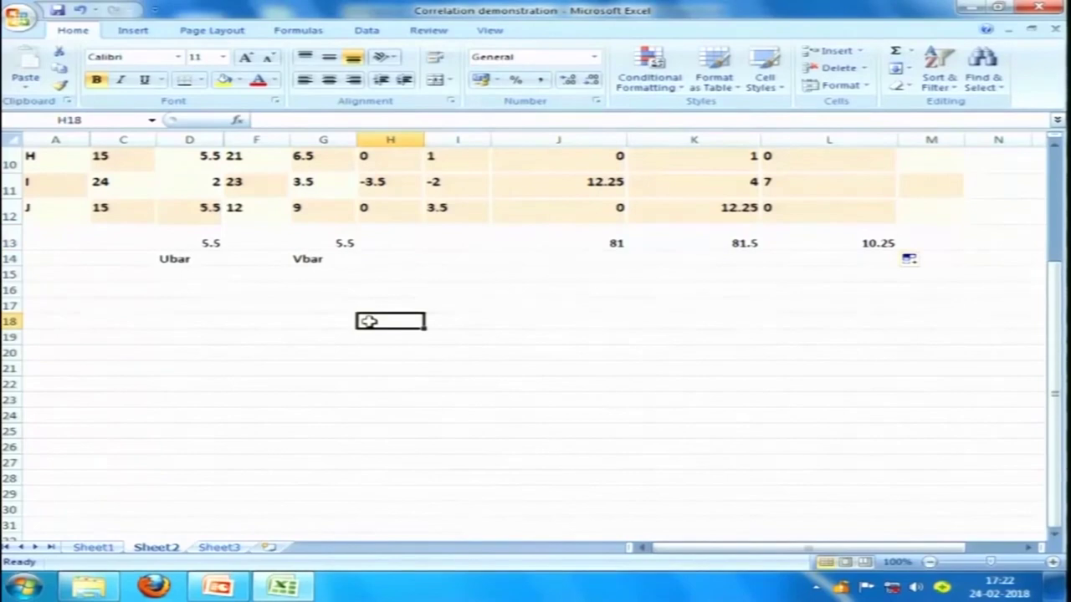
text(r)
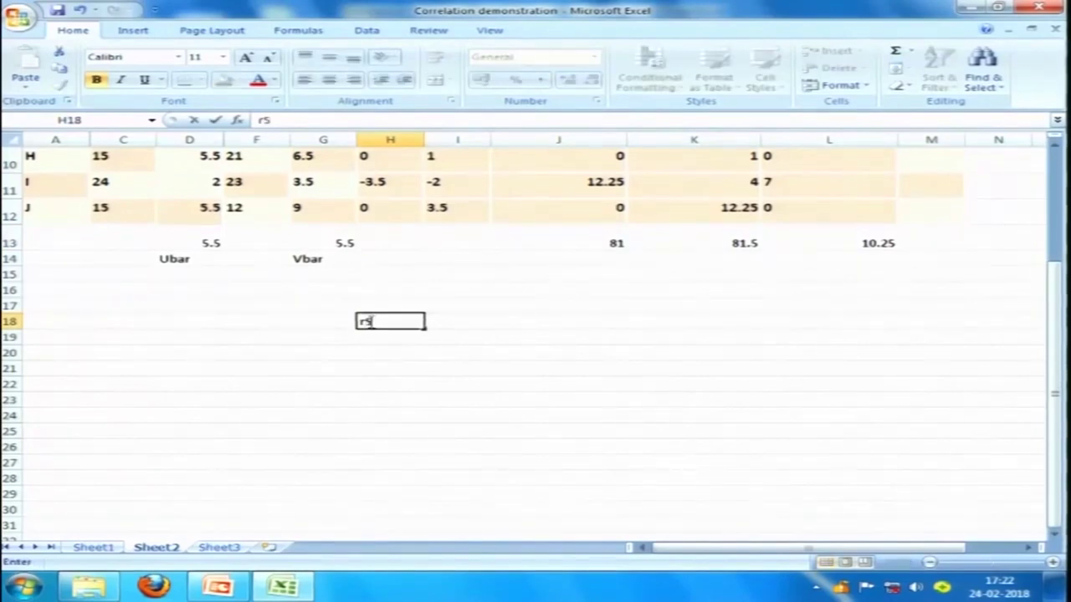
key(BackSpace)
text(Rank corre)
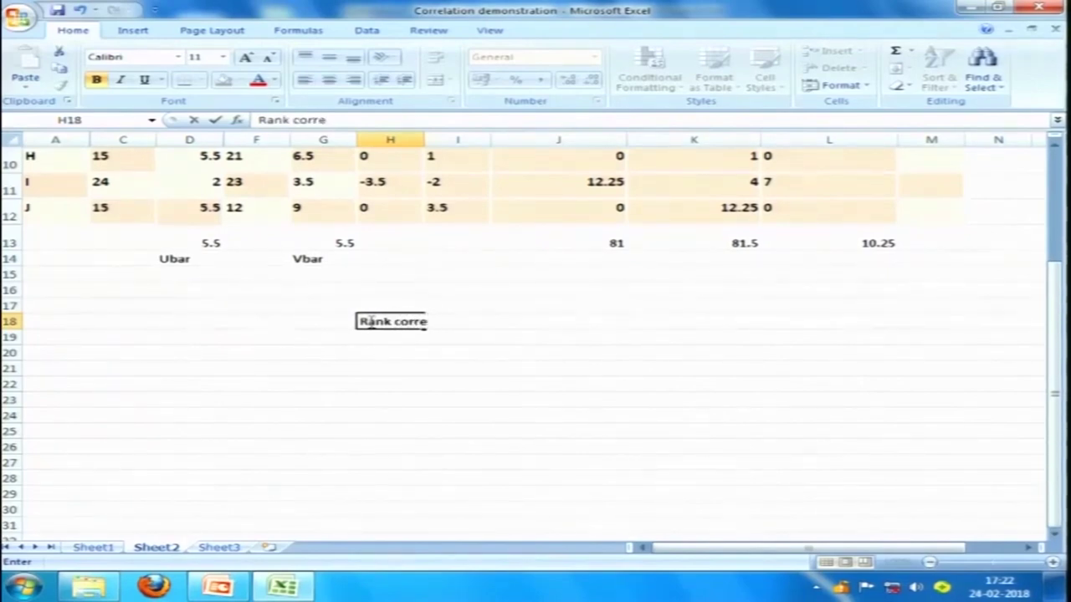
text(lation)
- Start the rank correlation formula in J18 with the deviation product sum L13 as its numerator
click(513, 320)
double_click(518, 323)
text(=)
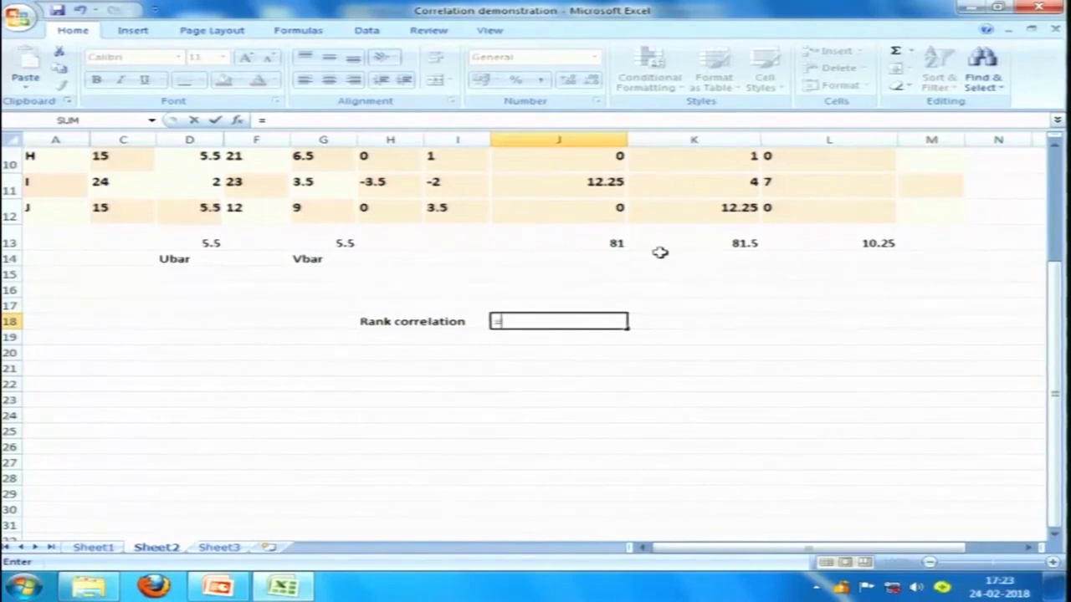
scroll(652, 259, up, 3)
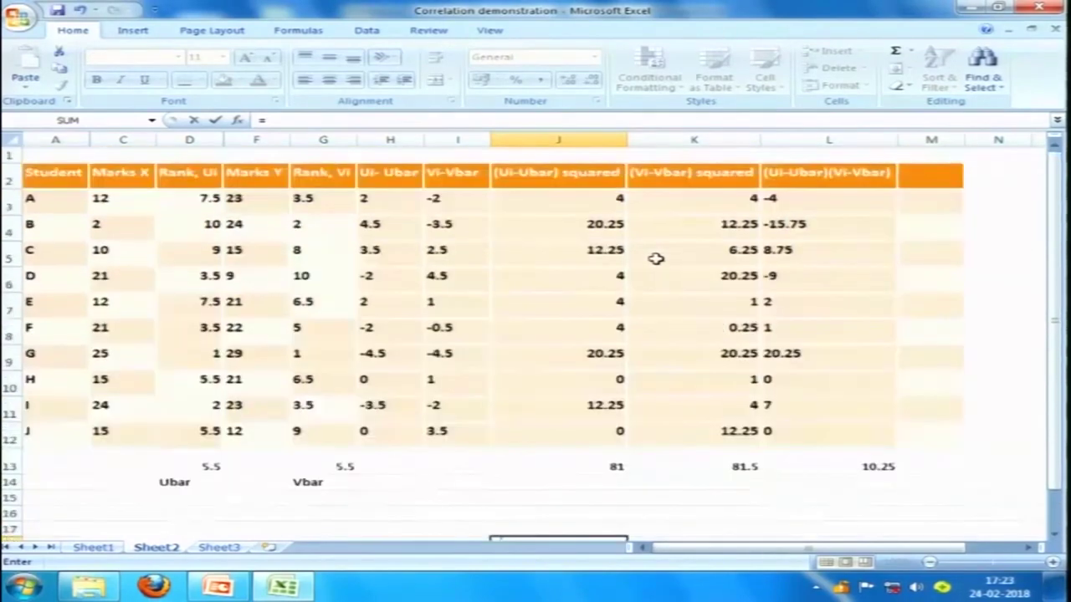
scroll(623, 289, down, 2)
scroll(711, 323, up, 2)
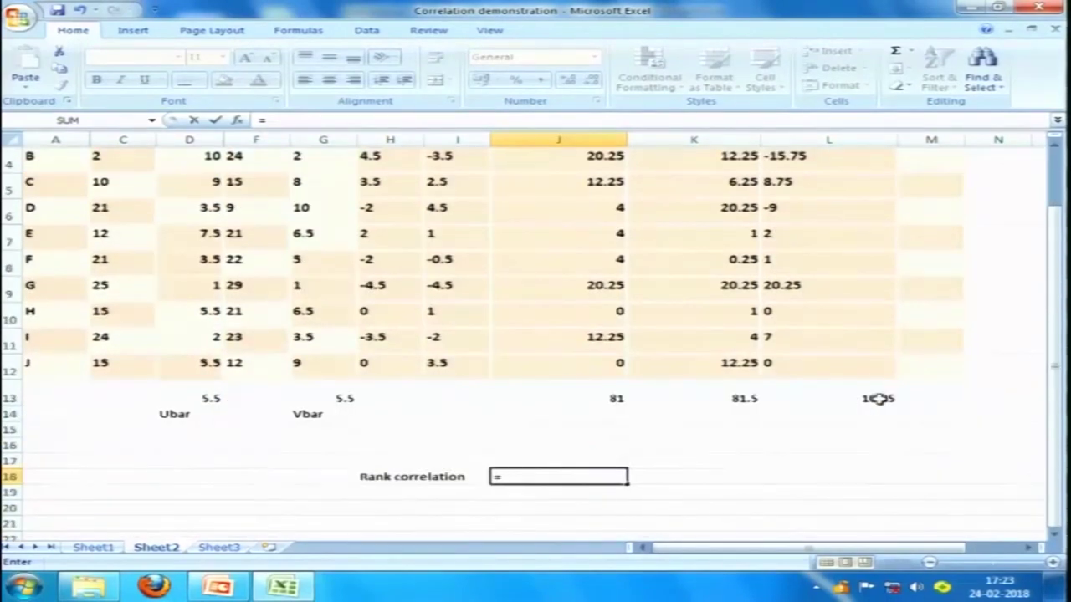
click(866, 399)
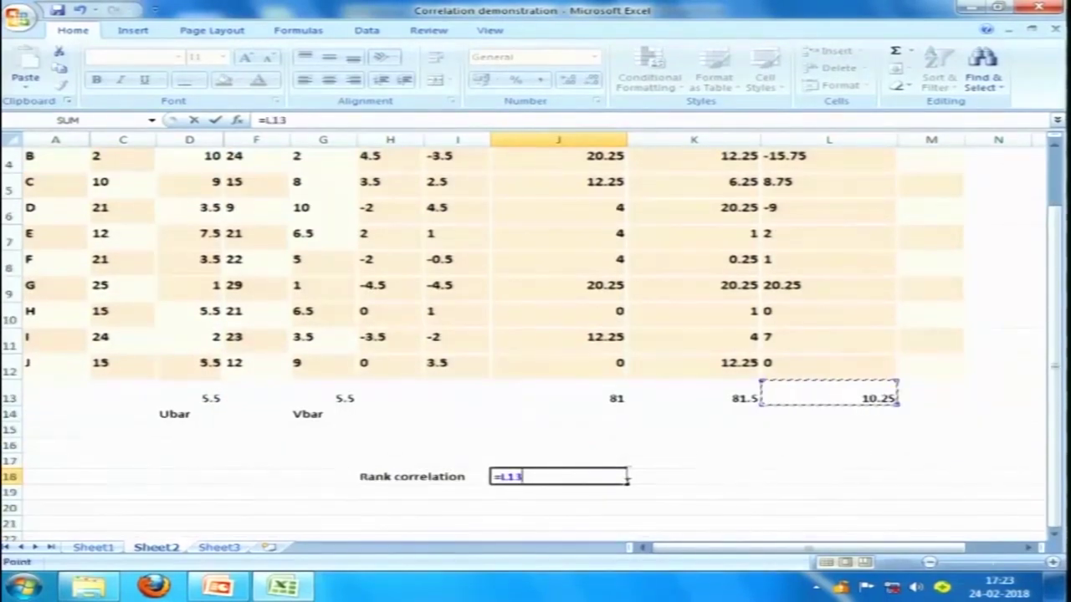
- Complete the J18 formula as =L13/(SQRT(J13*K13)), dividing by the square root of the two squared-deviation sums' product
text(/()
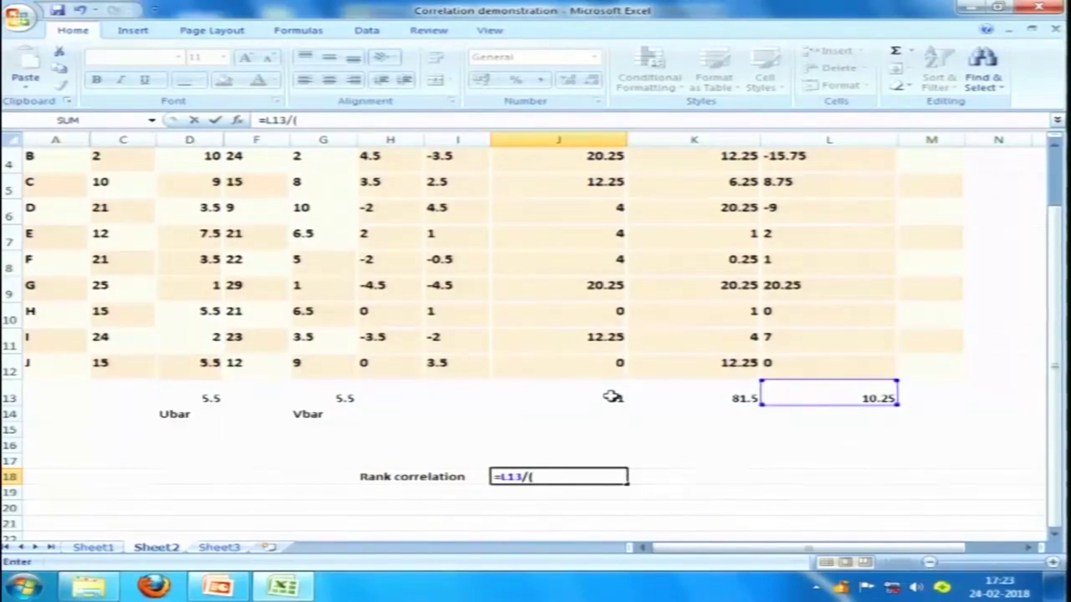
text(Sq)
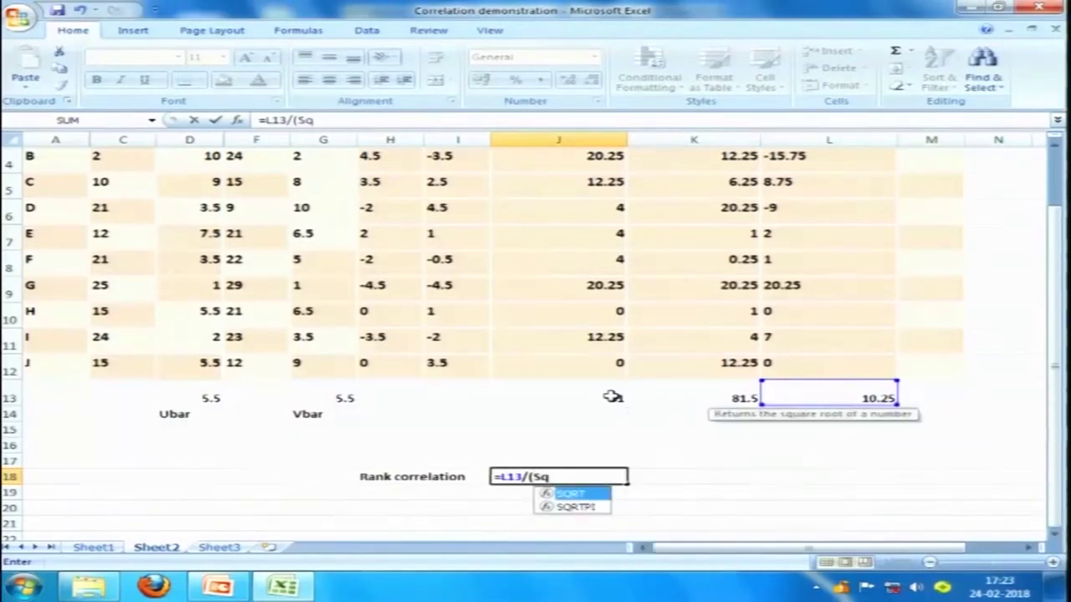
double_click(597, 495)
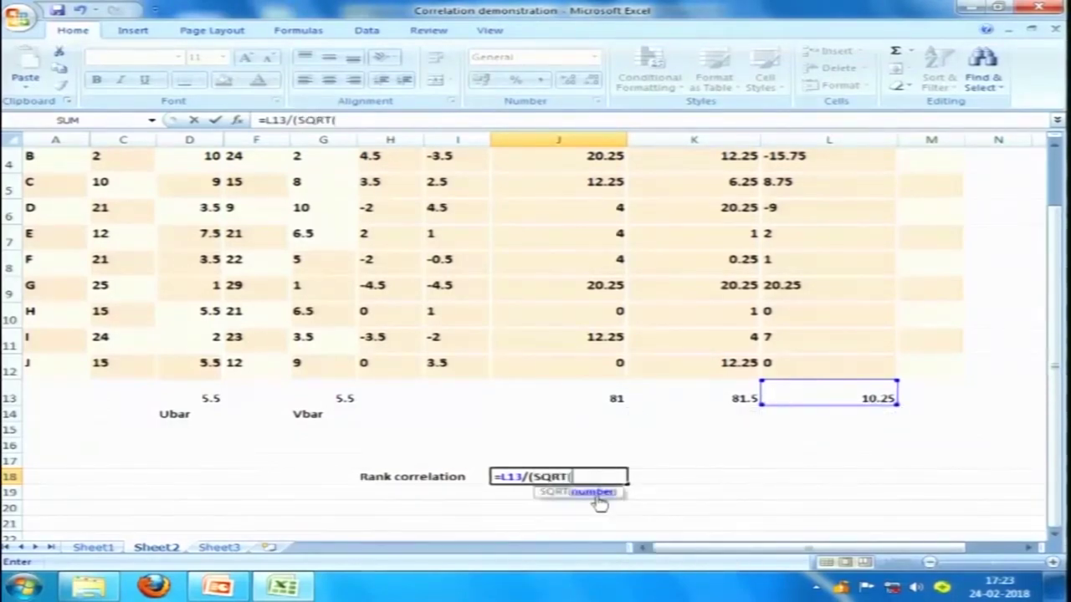
click(604, 400)
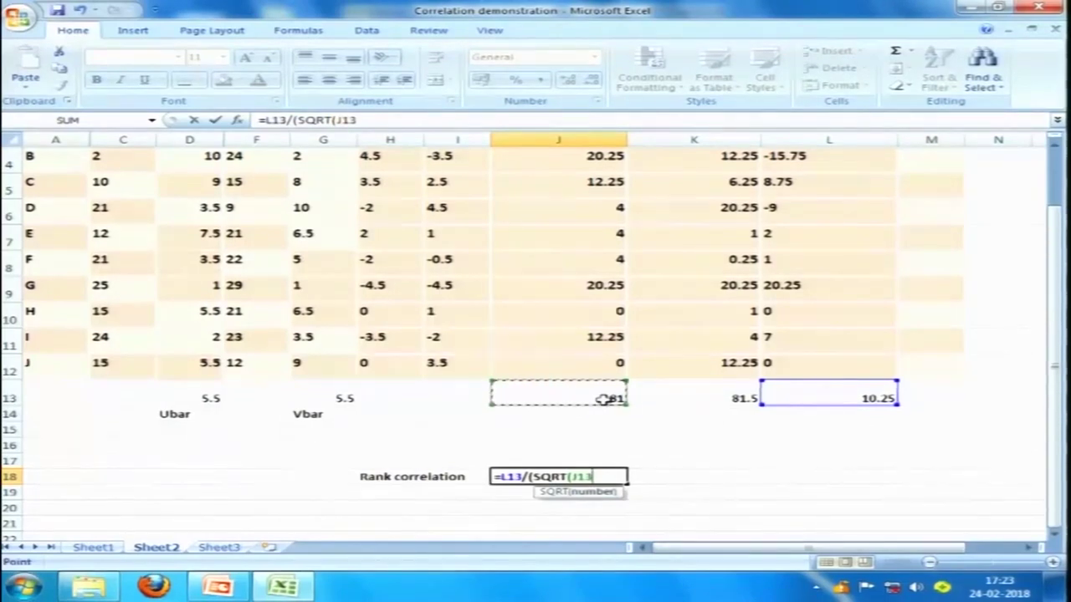
text(8)
key(BackSpace)
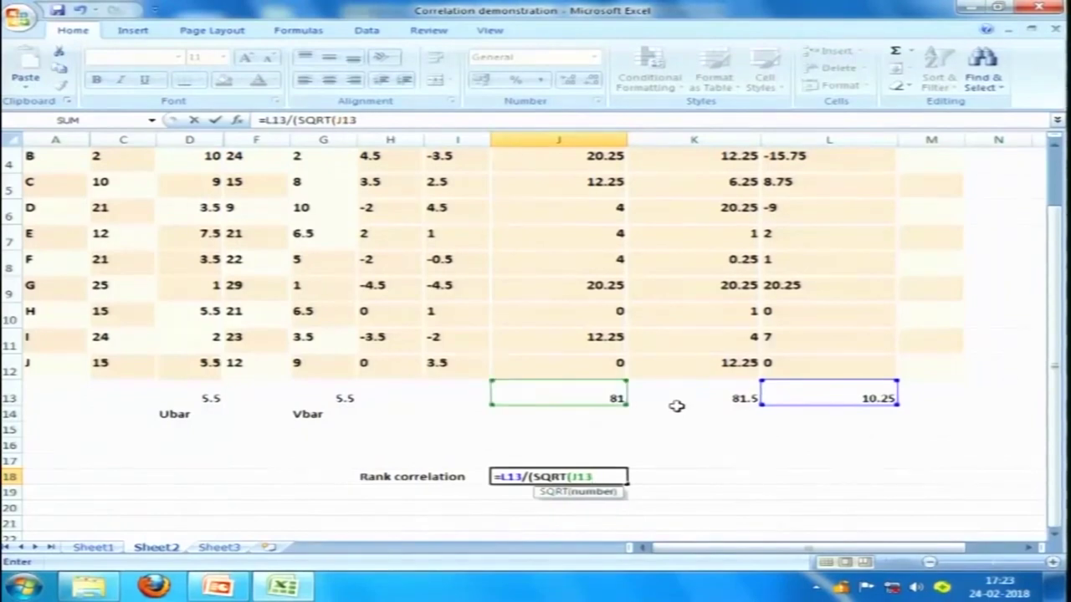
text(*)
click(715, 392)
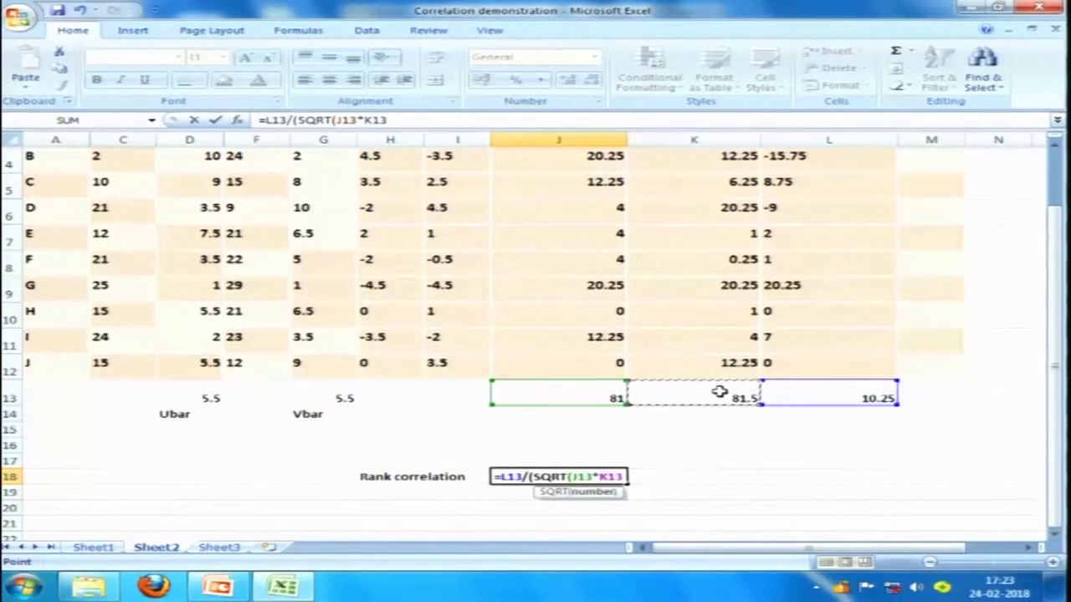
text())
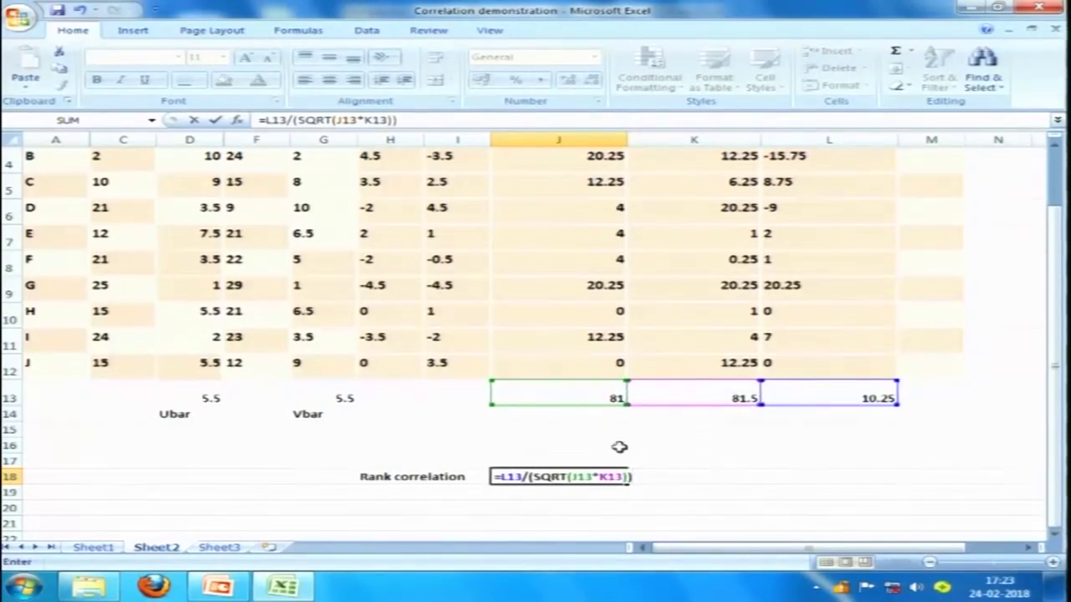
key(Return)
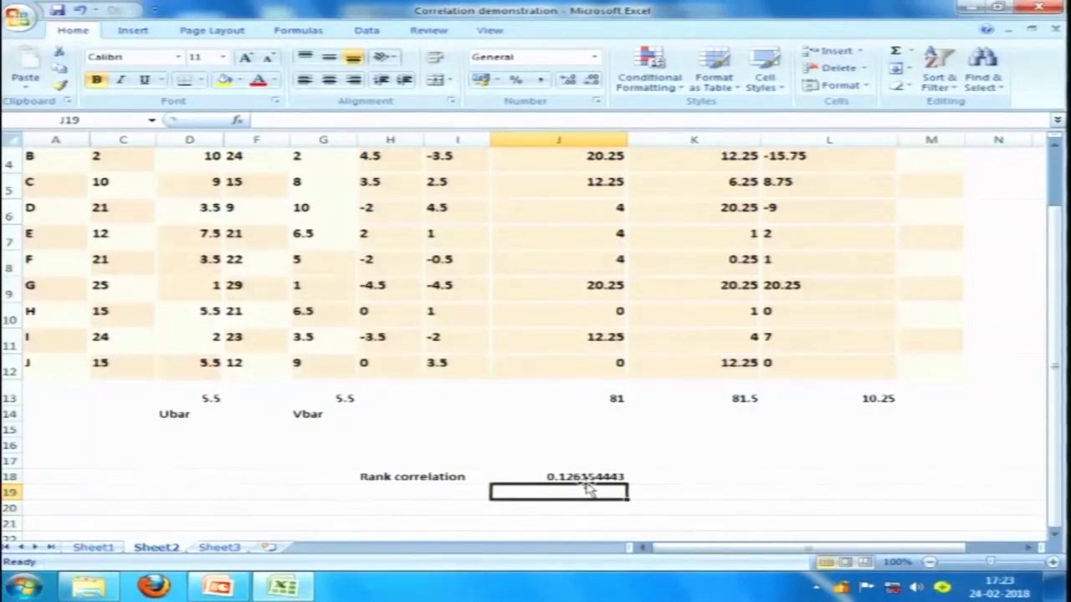
- Examine the rank correlation in J18 against the Marks X and Marks Y columns
click(659, 477)
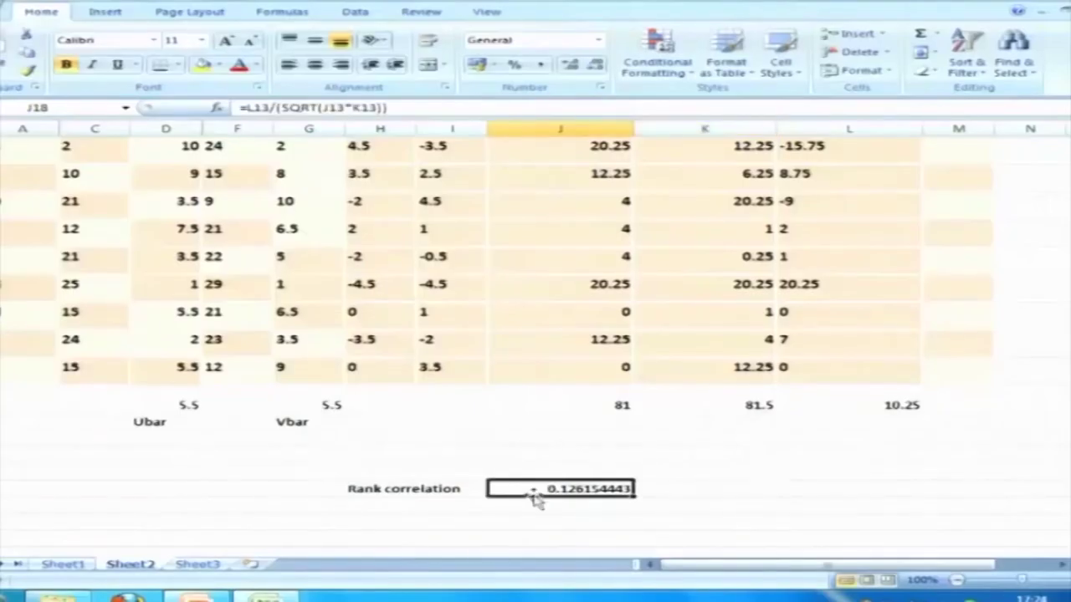
scroll(548, 499, up, 1)
scroll(550, 497, down, 1)
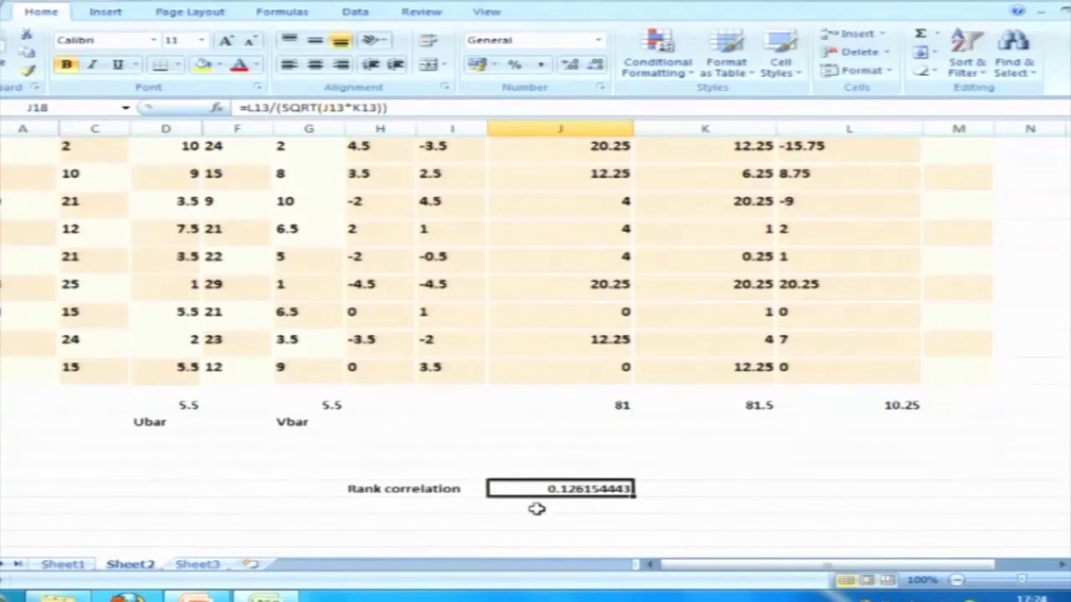
scroll(513, 509, up, 1)
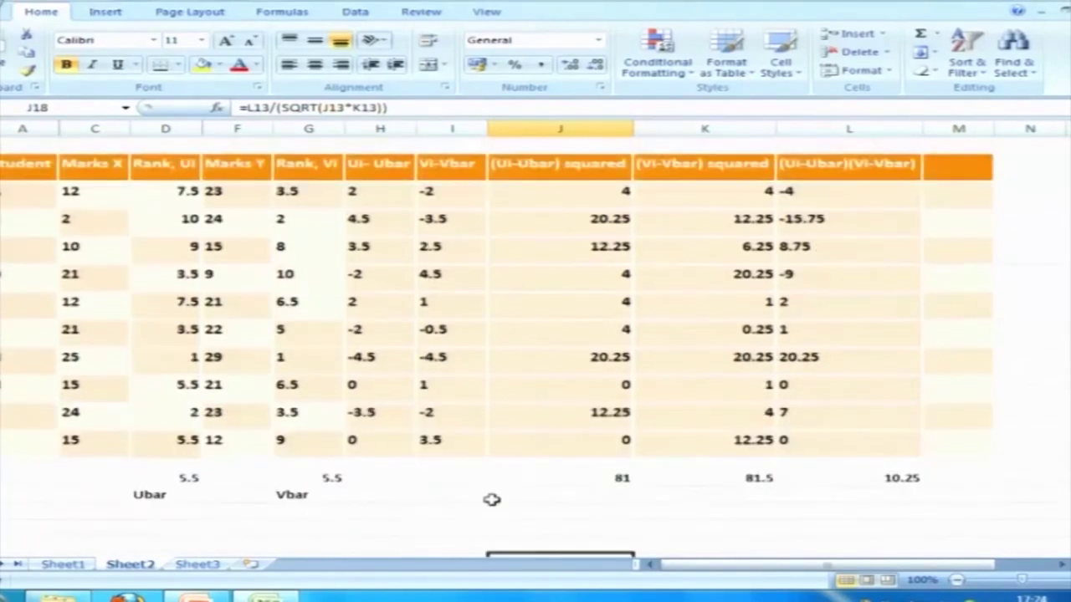
drag(70, 192, 72, 440)
drag(219, 192, 241, 444)
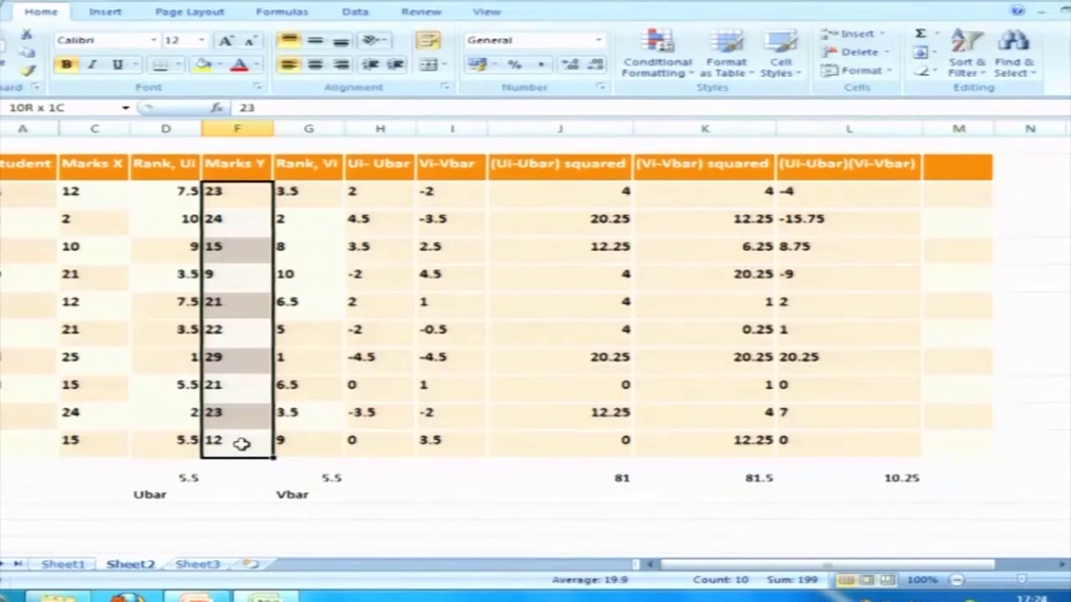
key(Escape)
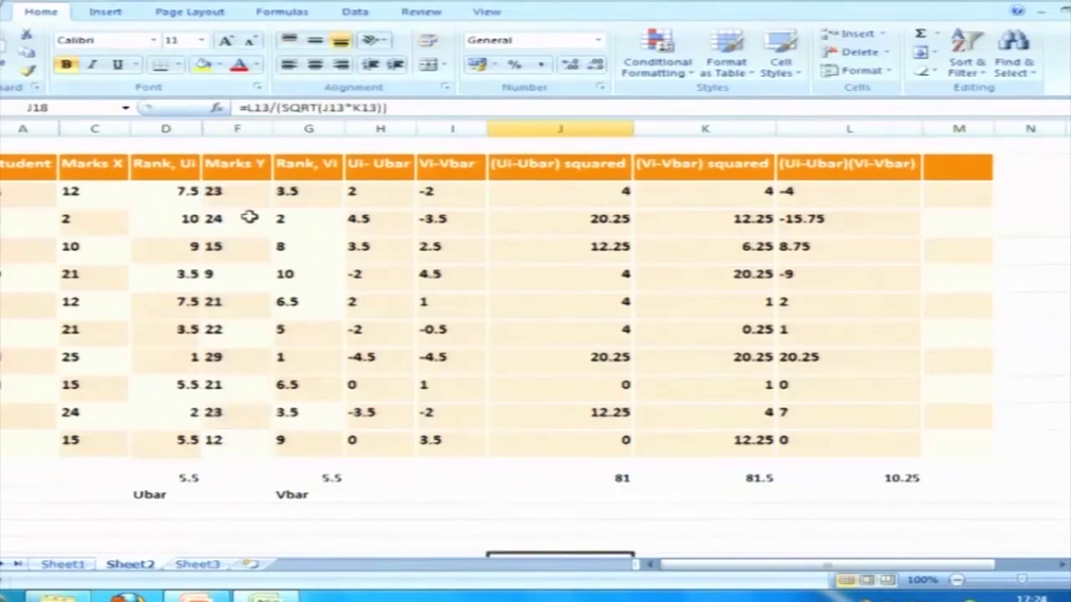
scroll(249, 218, down, 1)
scroll(249, 218, up, 1)
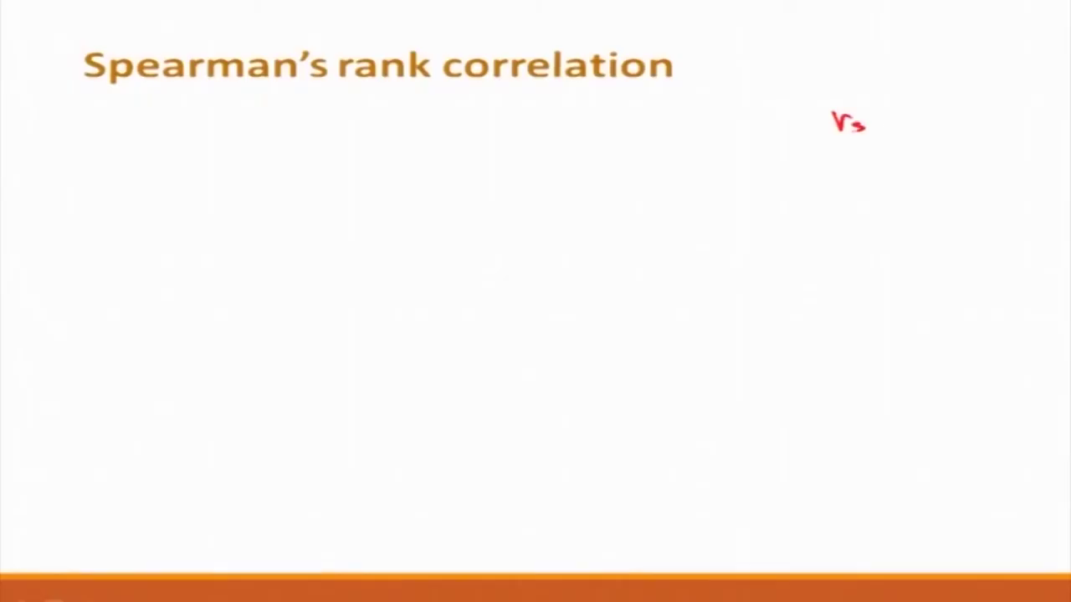
mouse_move(954, 102)
mouse_down()
mouse_move(944, 129)
mouse_move(954, 110)
mouse_up()
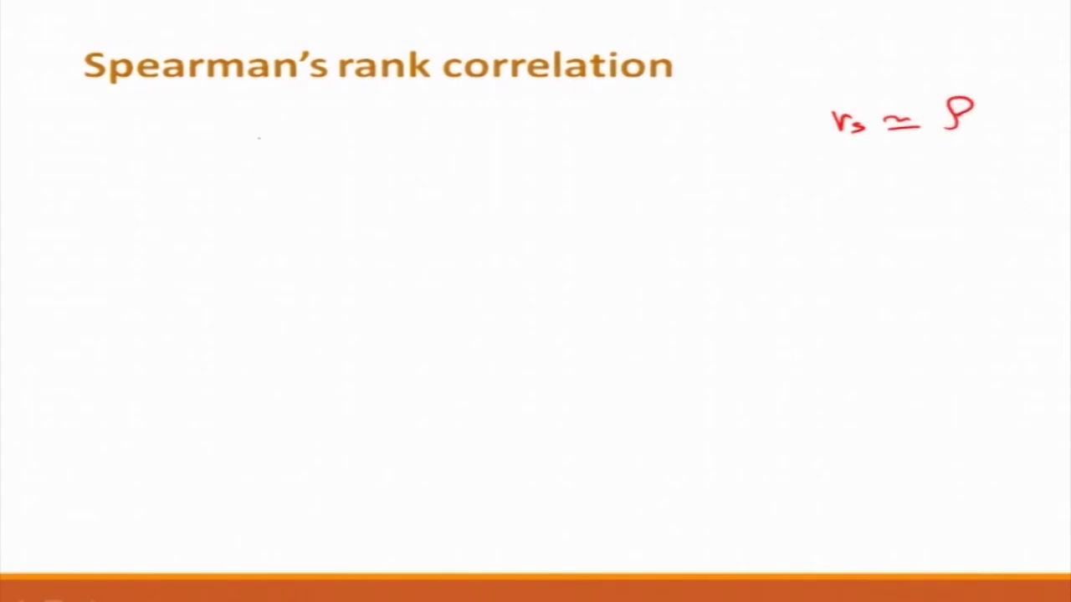